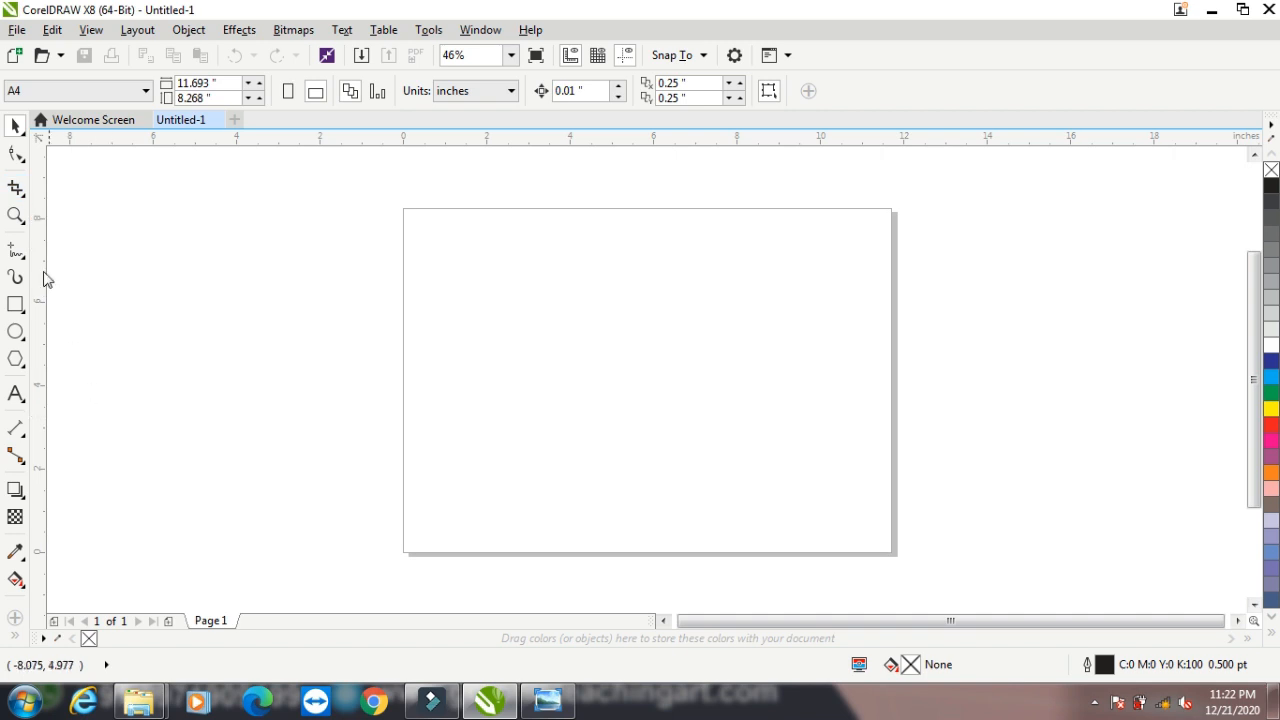
- Import the image daniela-micali-24991-unsplash_EDIT-1 and place it across the middle of the page
right_click(137, 236)
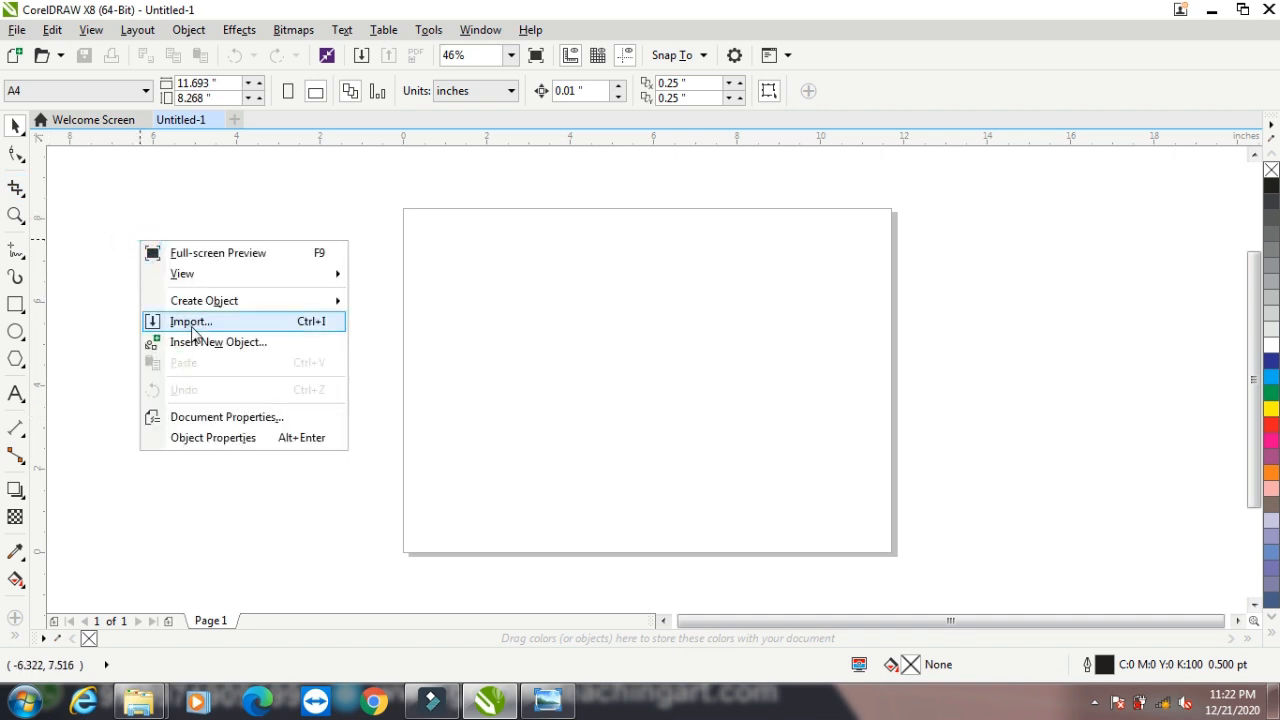
left_click(191, 326)
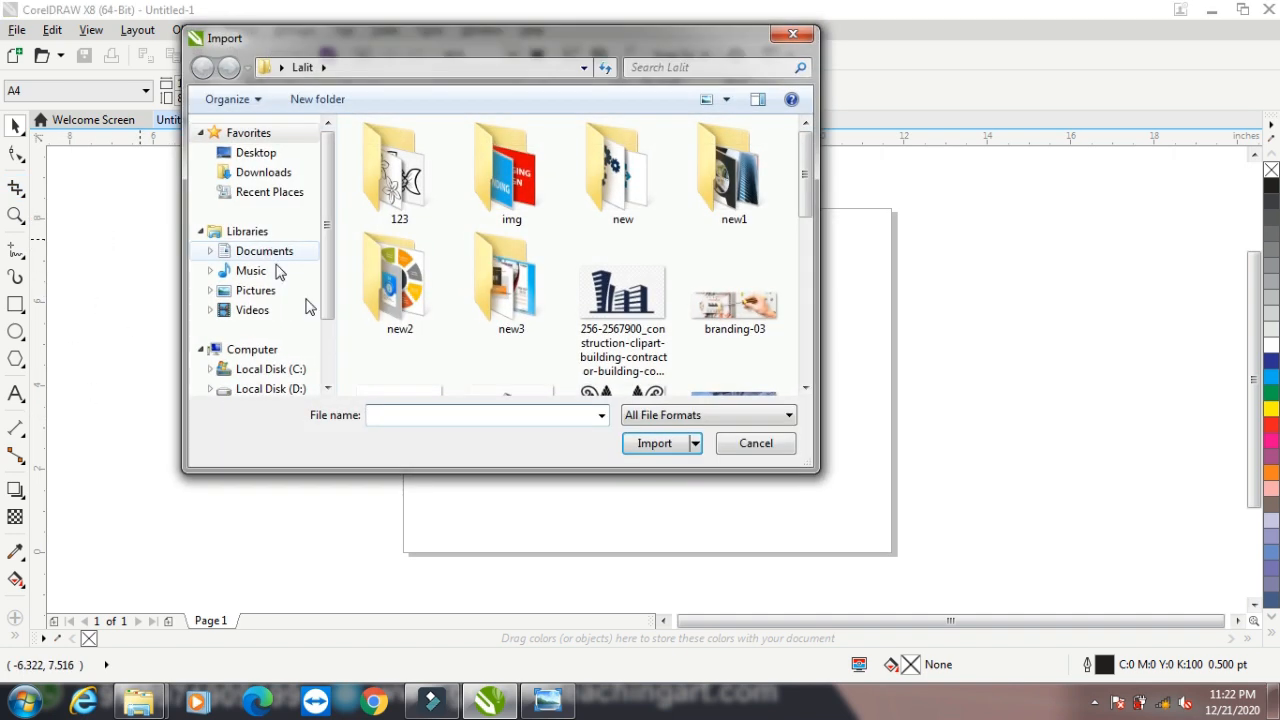
left_click_drag(805, 202, 812, 257)
left_click(702, 238)
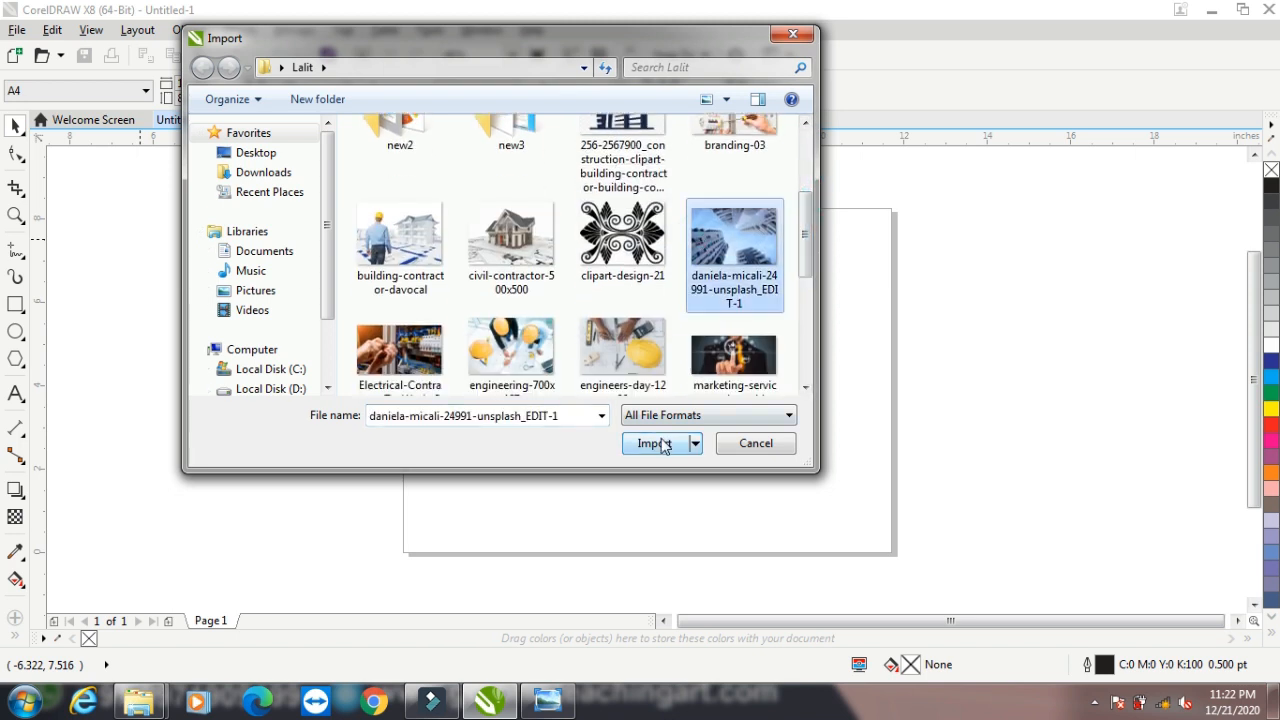
left_click(655, 443)
left_click_drag(460, 257, 830, 503)
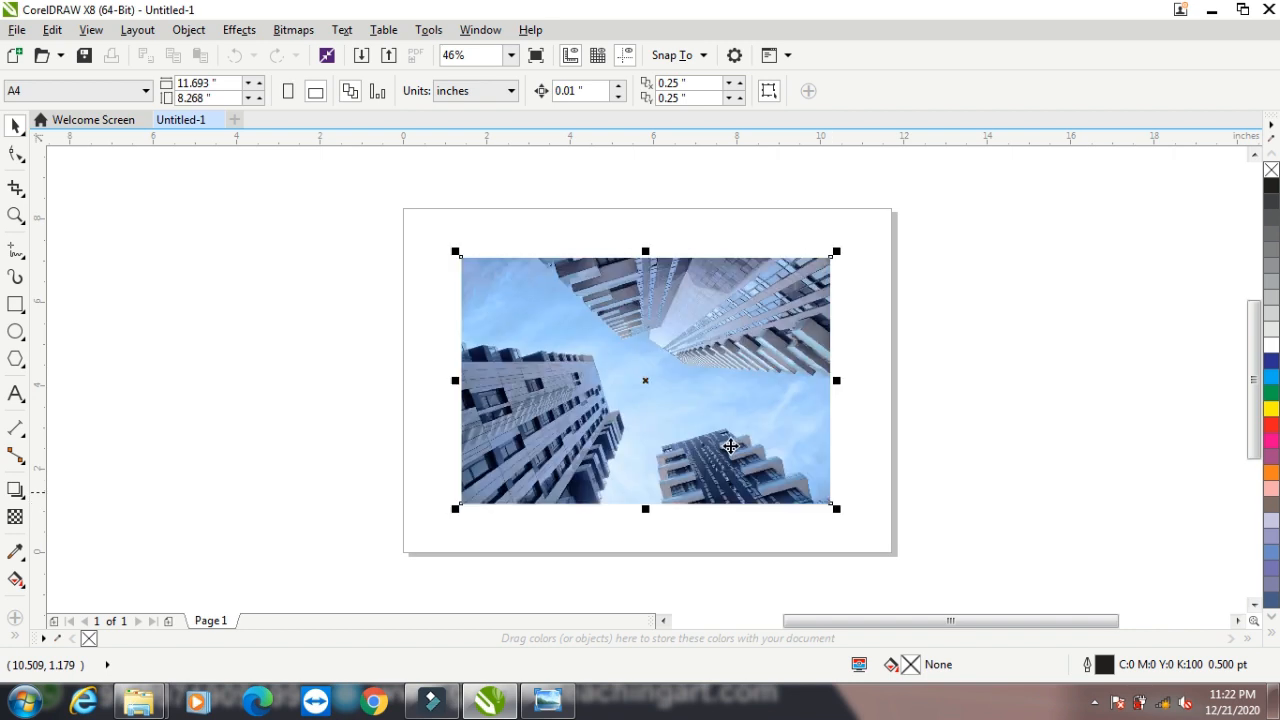
- Crop the imported photo to an area about 3.62 by 3.55 inches around the building at its left
right_click(16, 189)
left_click(17, 193)
left_click(16, 190)
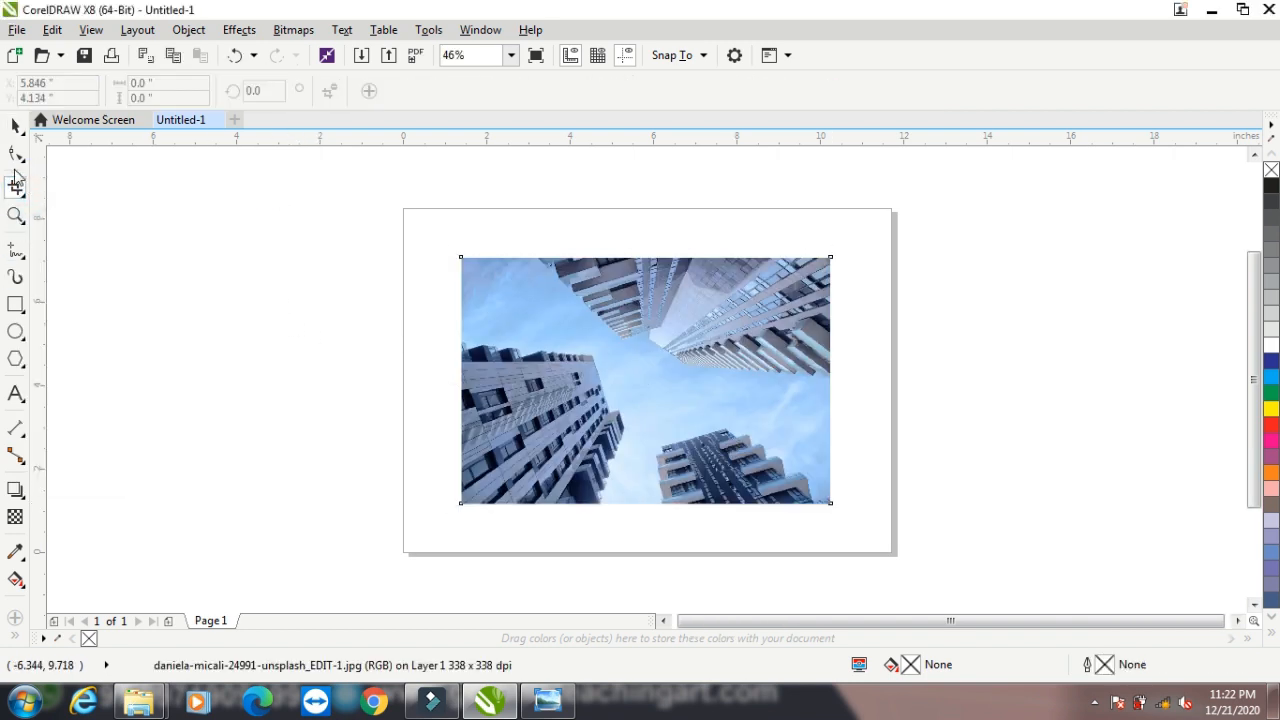
left_click(14, 190)
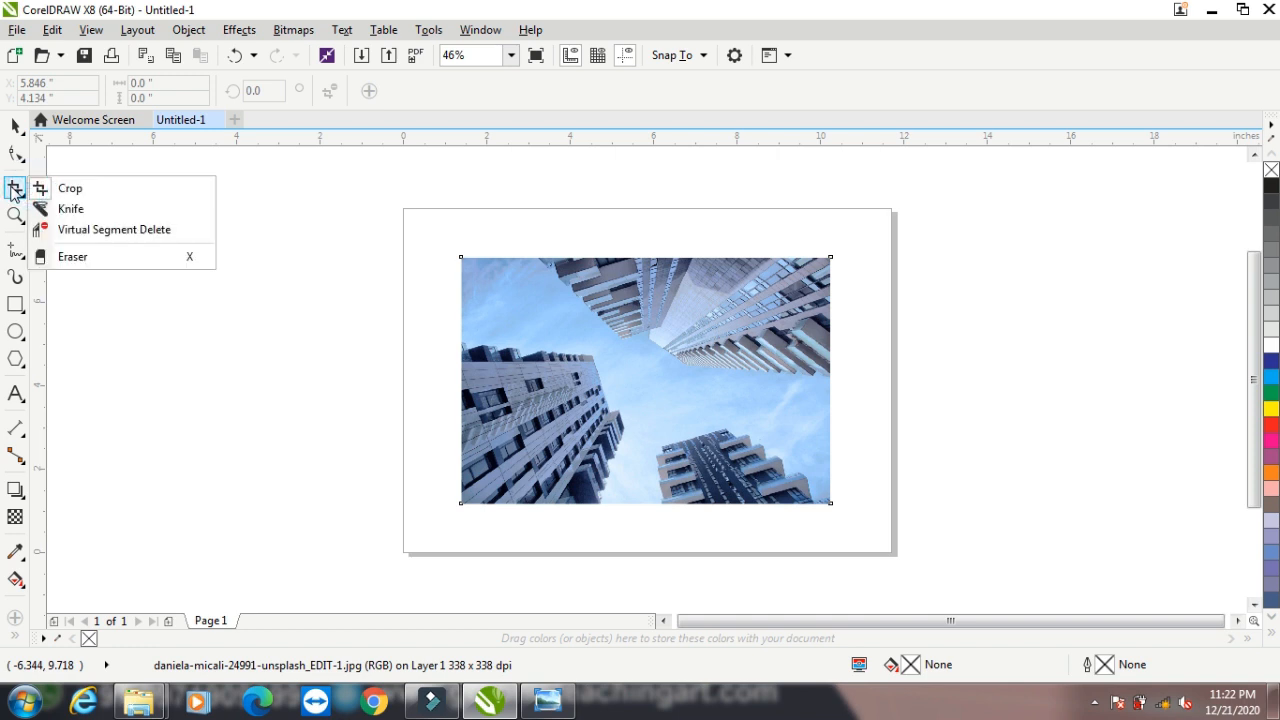
left_click(62, 187)
left_click_drag(484, 303, 634, 451)
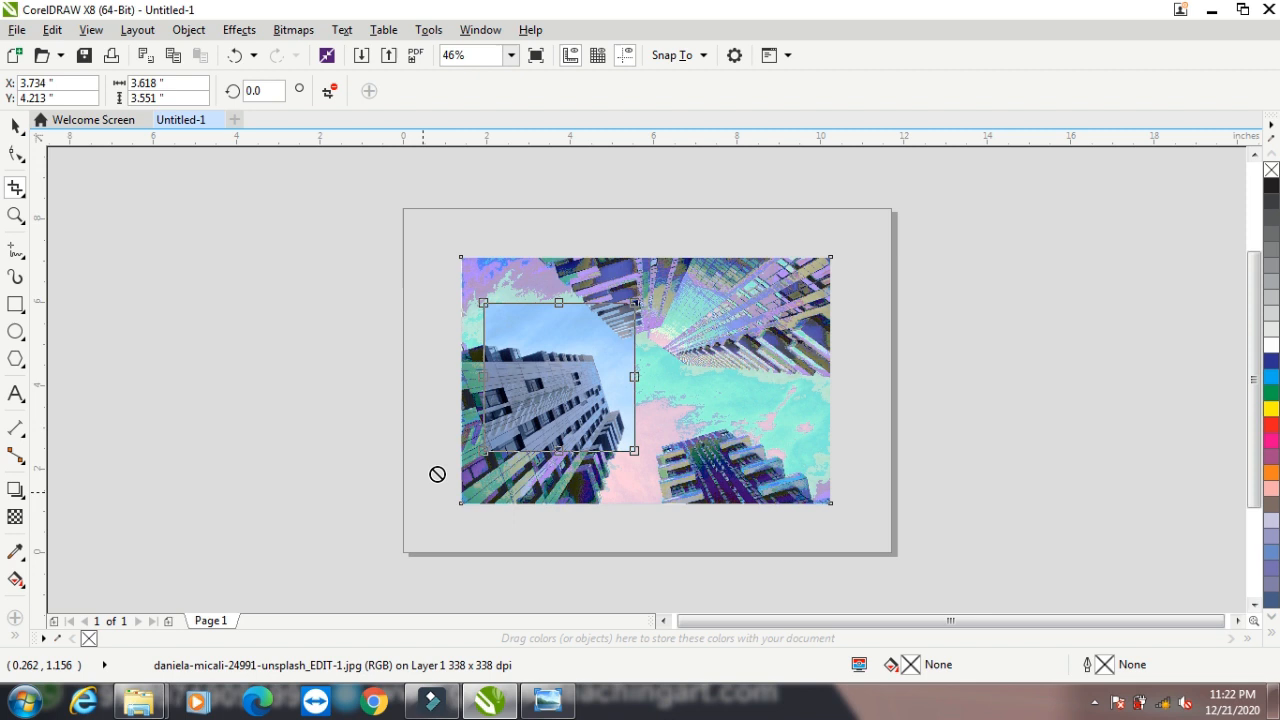
double_click(522, 365)
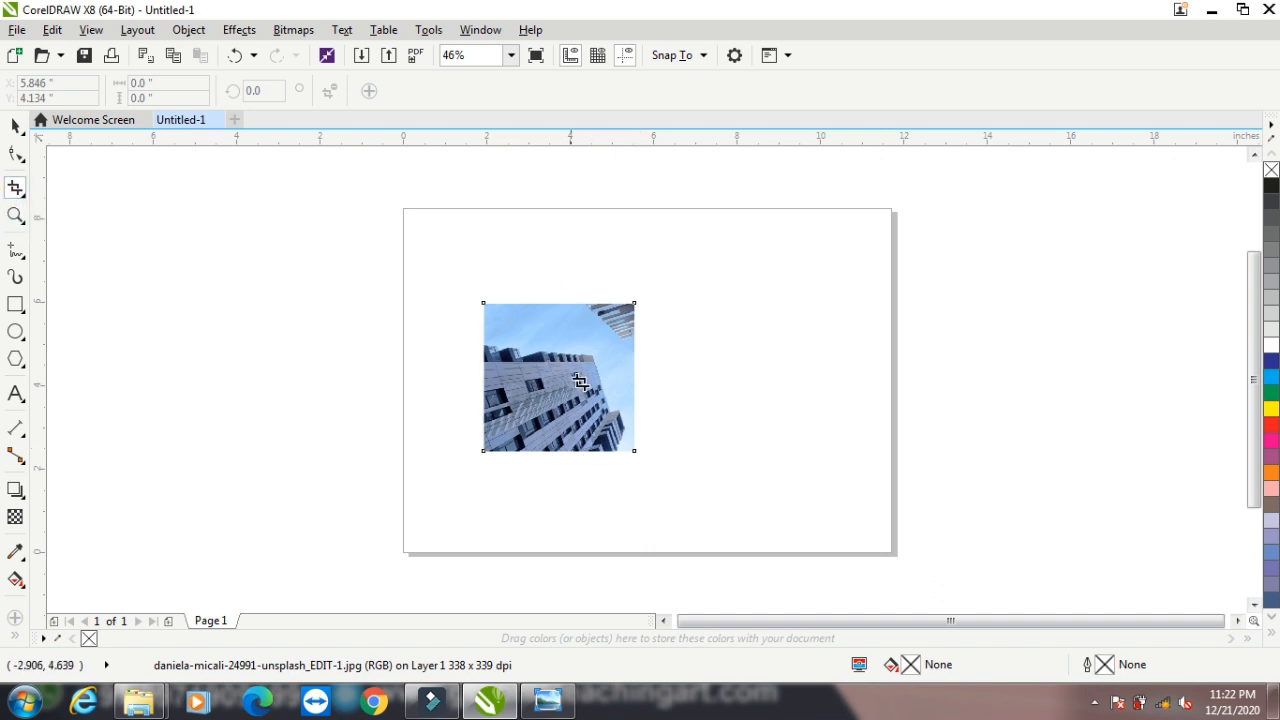
- Crop the photo further to an area about 2.49 by 2.07 inches and select the cropped image
left_click_drag(518, 332, 622, 418)
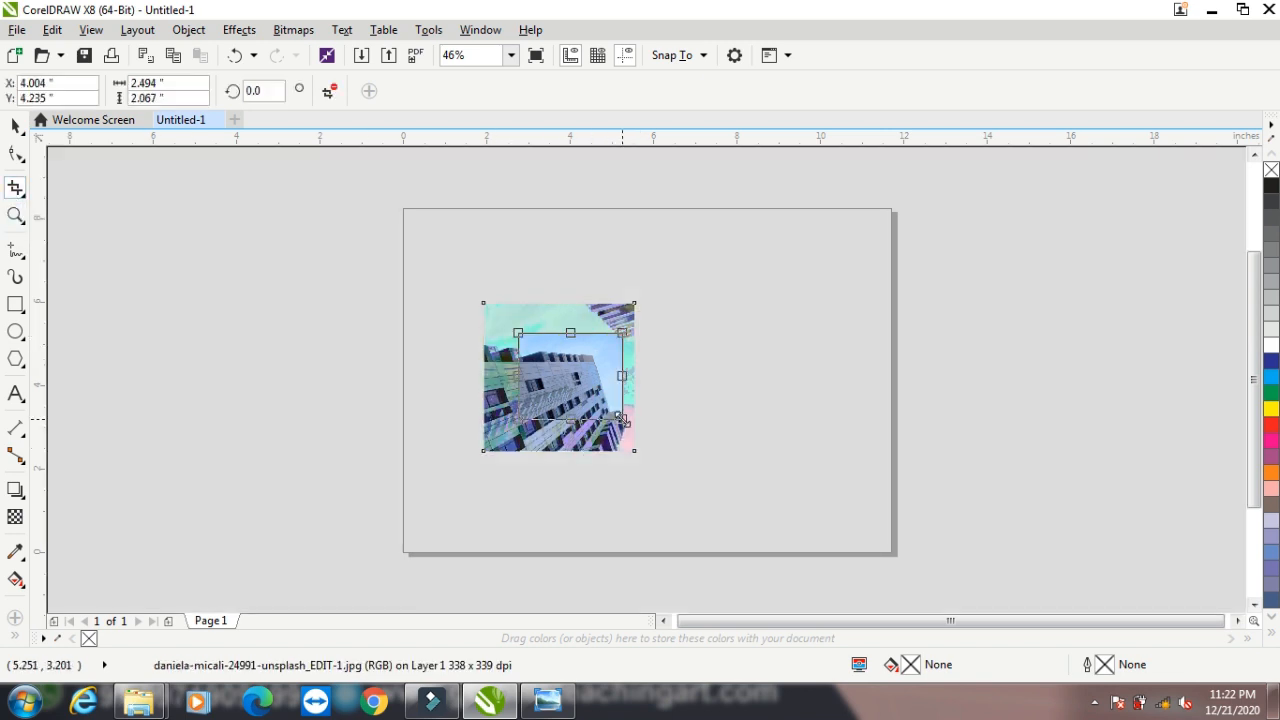
key("Return")
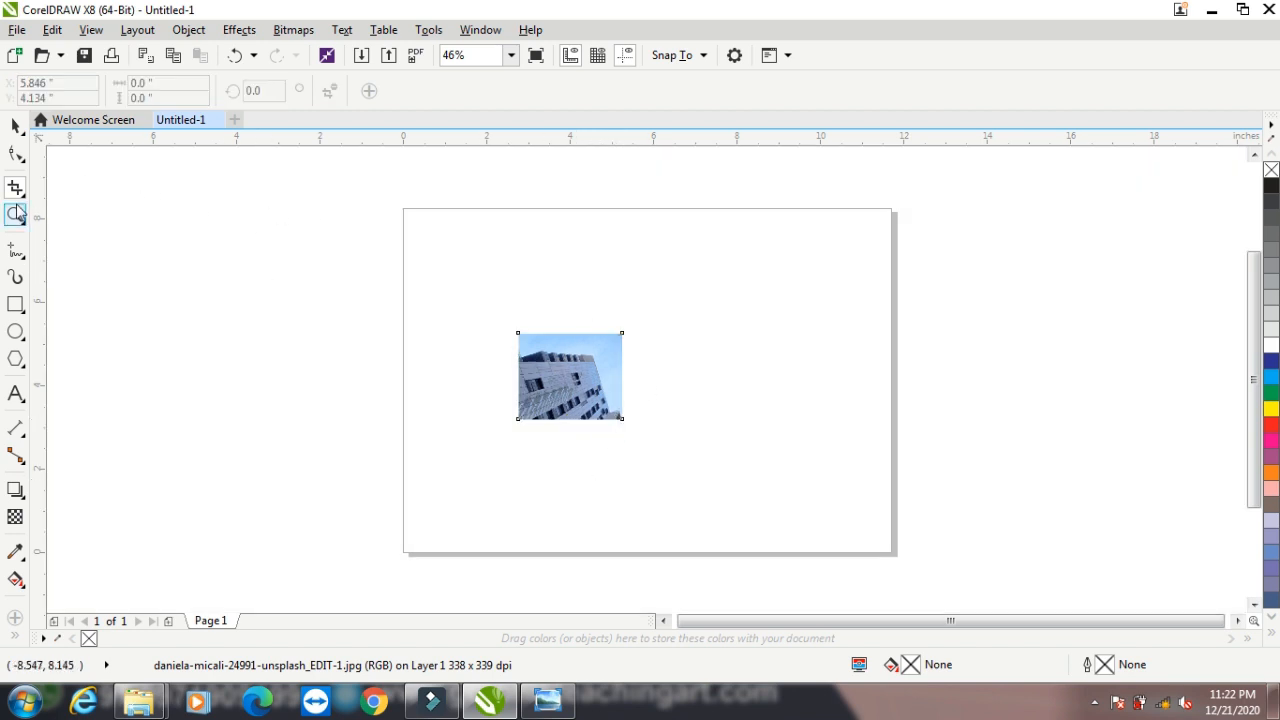
left_click(15, 125)
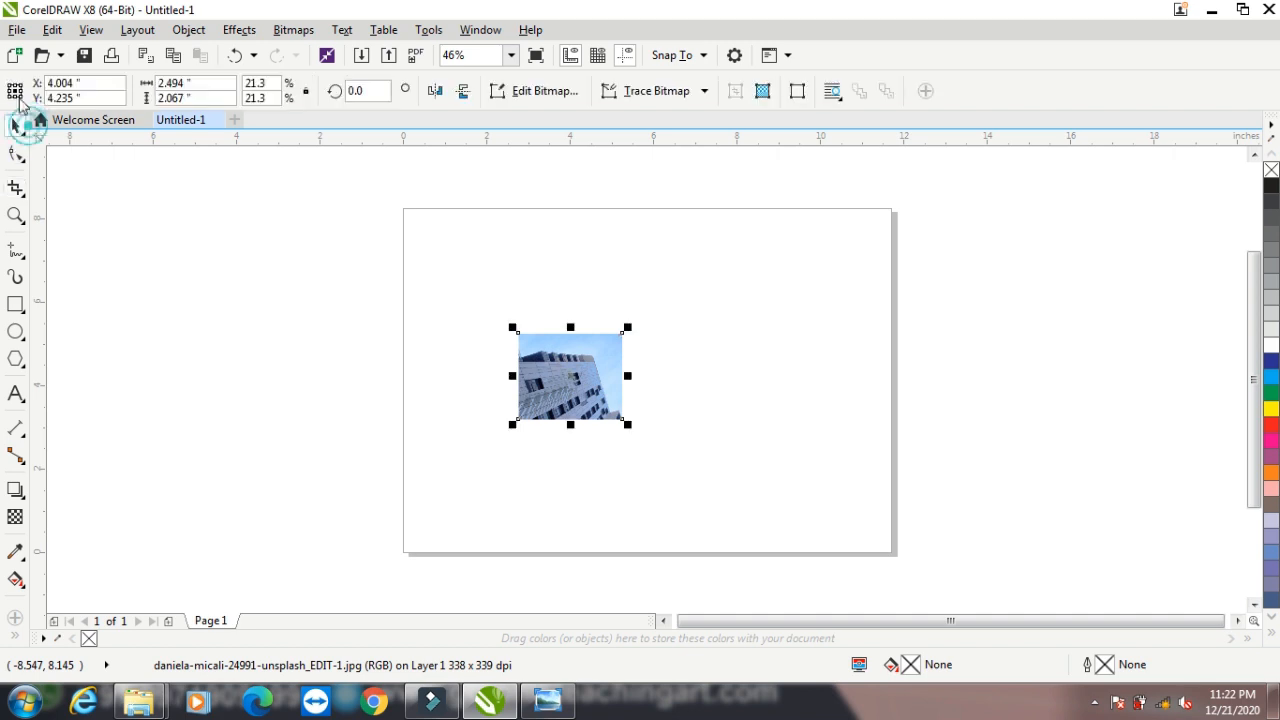
- Check the cropped photo in the print preview and return to the drawing
left_click(17, 30)
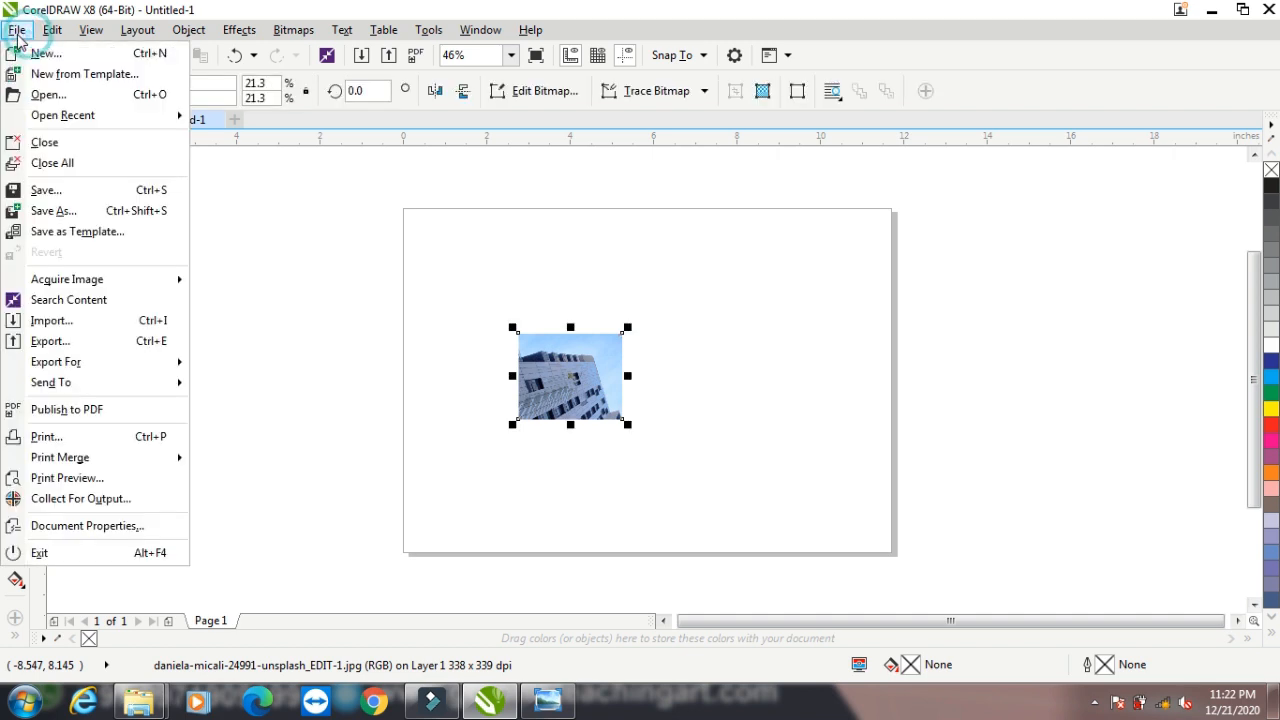
left_click(75, 476)
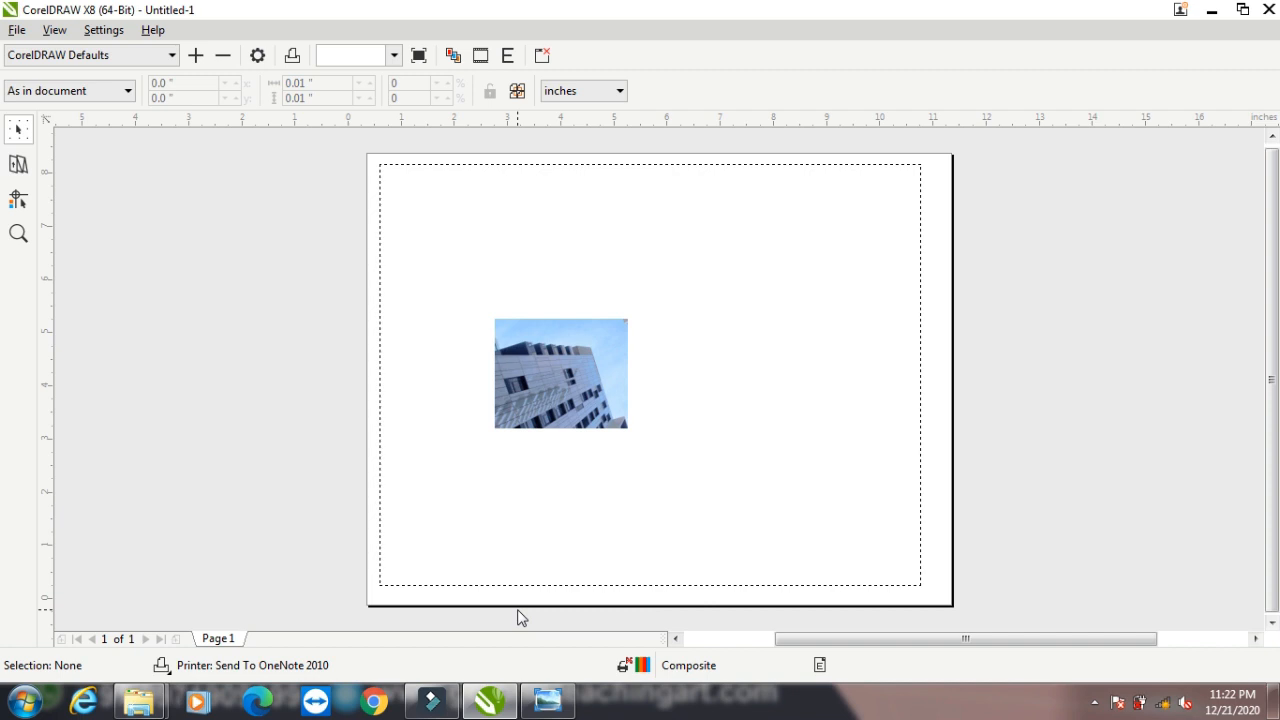
left_click(543, 57)
- Convert the cropped photo to a 300 dpi CMYK Color (32-bit) bitmap with anti-aliasing and transparent background
left_click(290, 30)
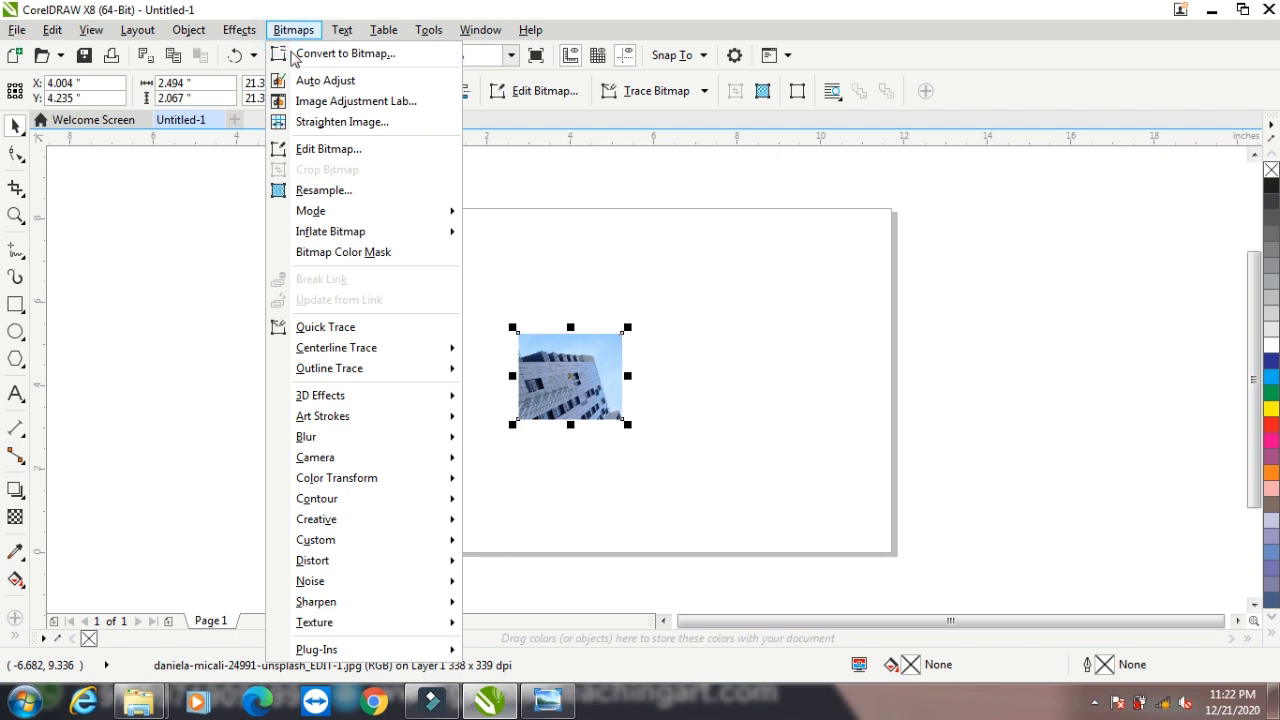
left_click(345, 53)
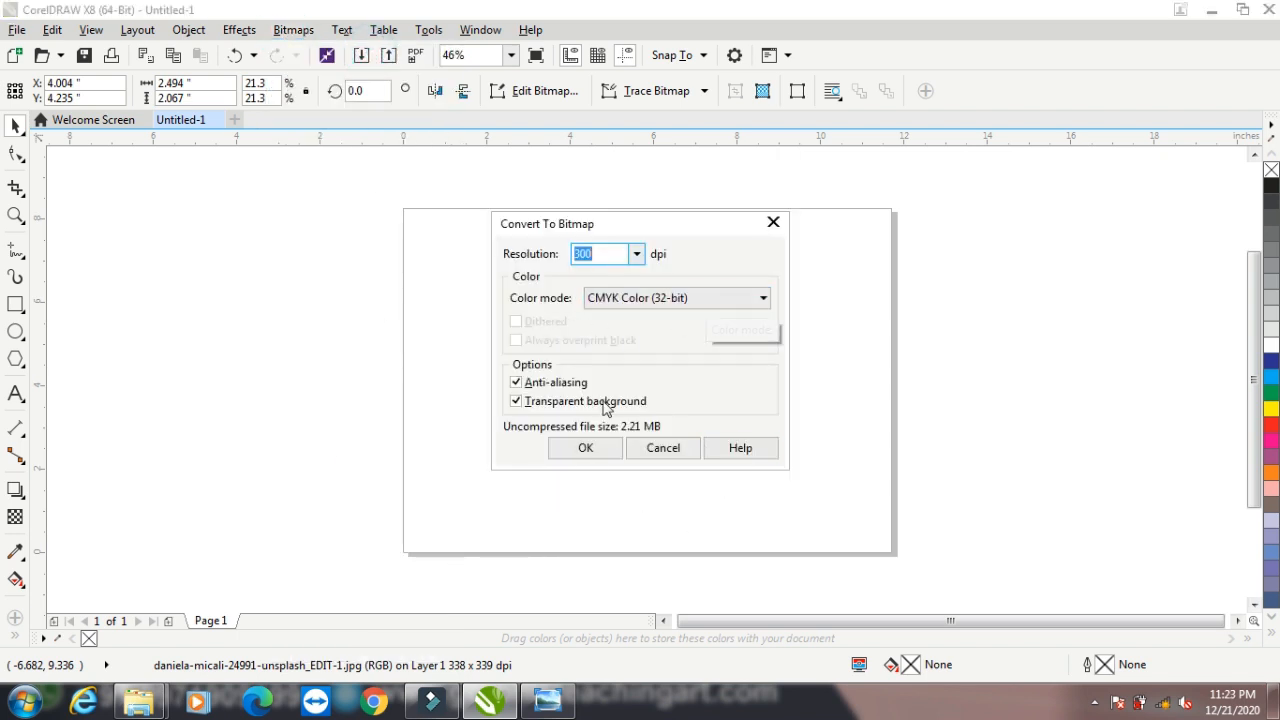
left_click(586, 448)
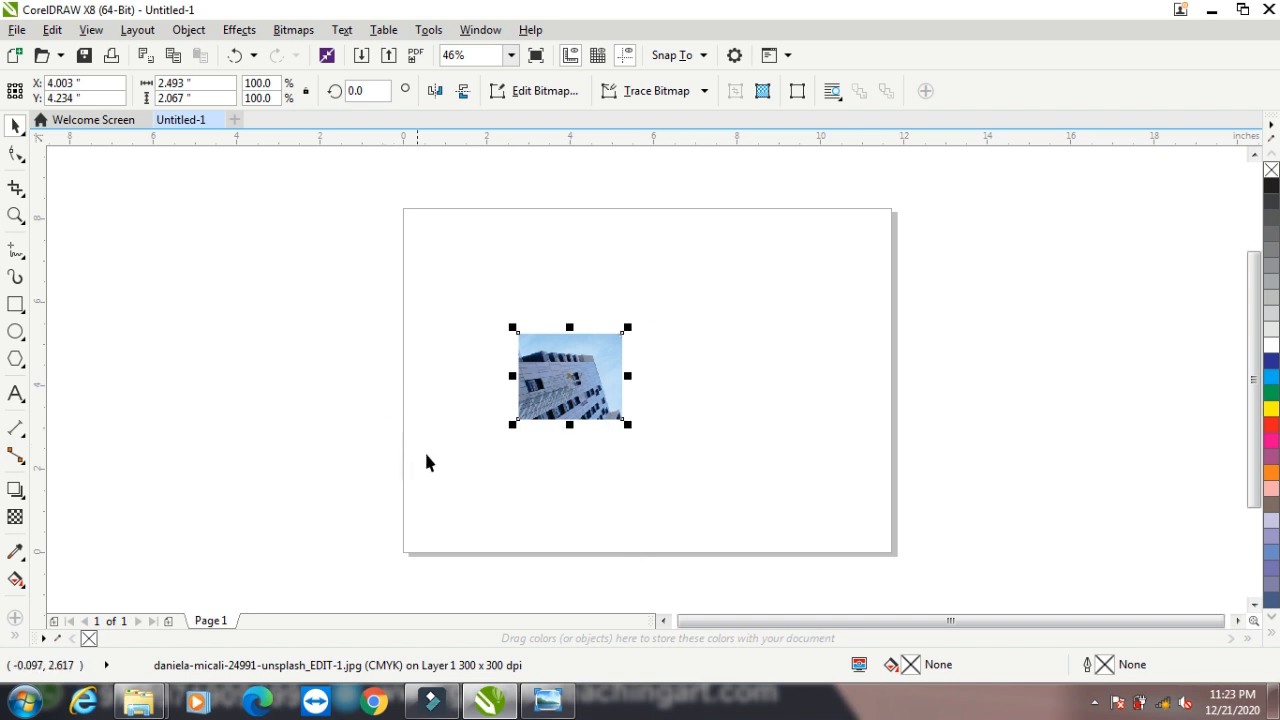
- Examine the converted CMYK bitmap in the print preview and close the preview
left_click(20, 30)
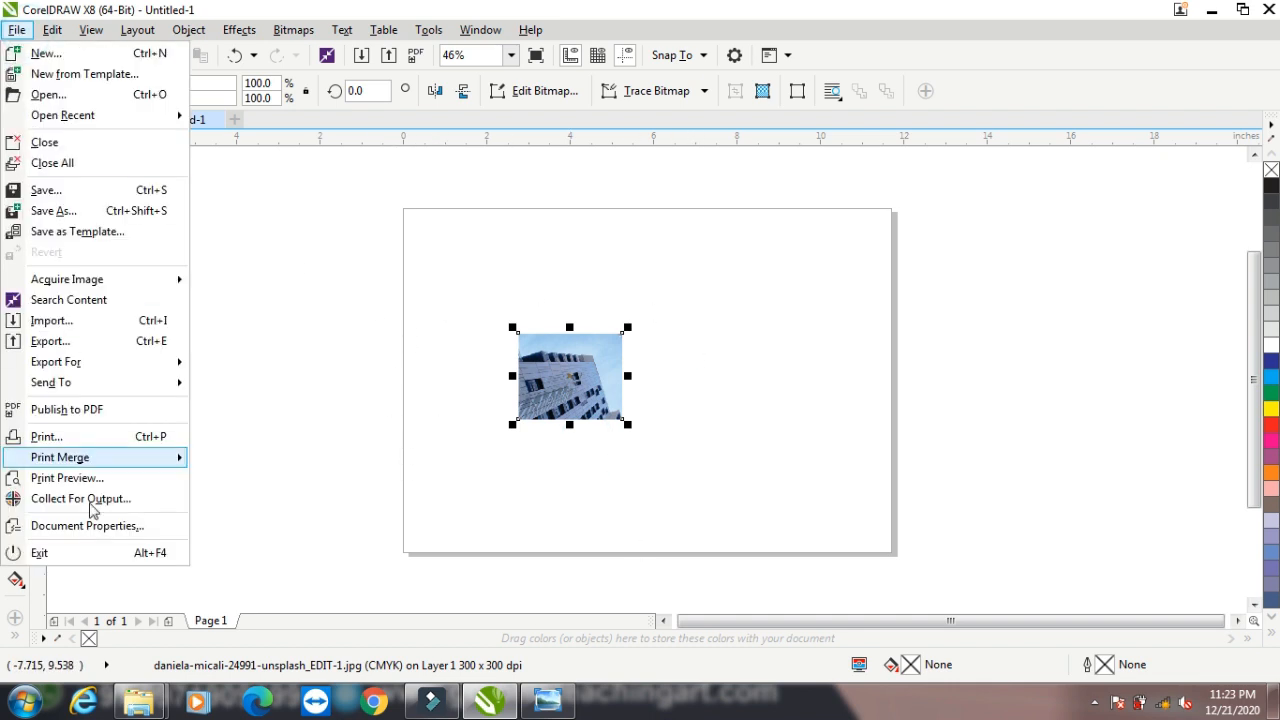
left_click(62, 478)
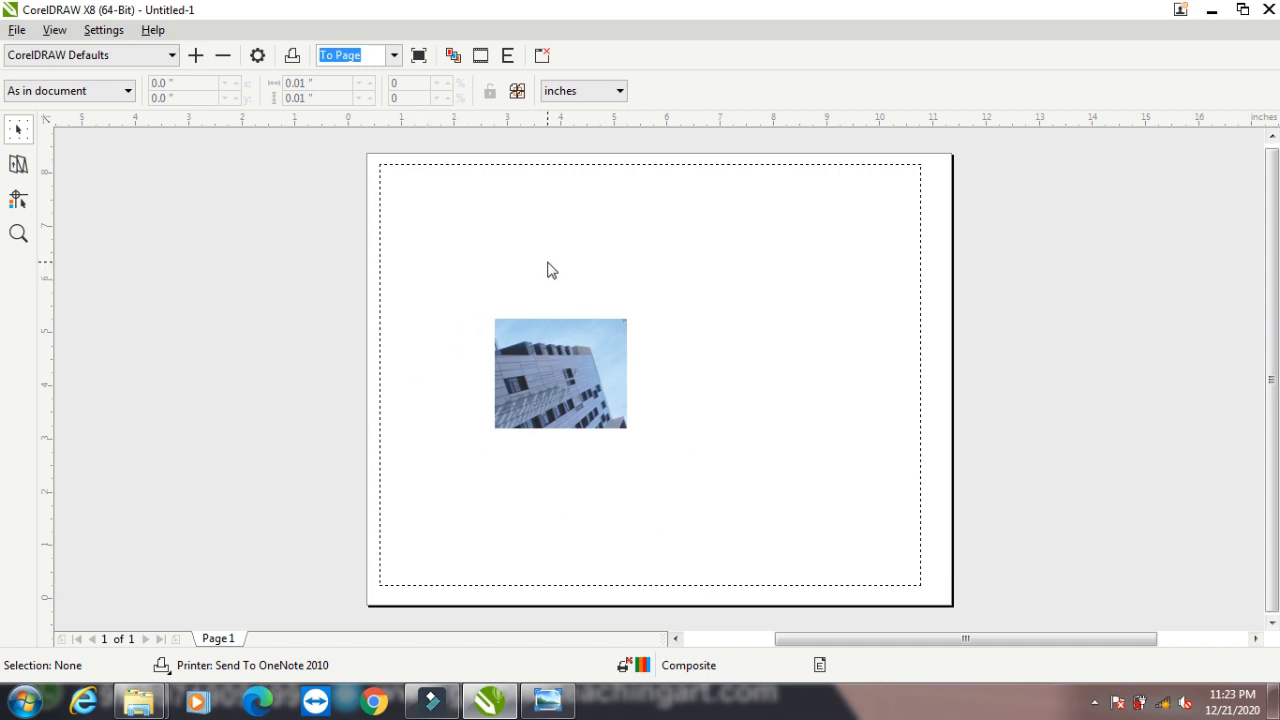
left_click(543, 56)
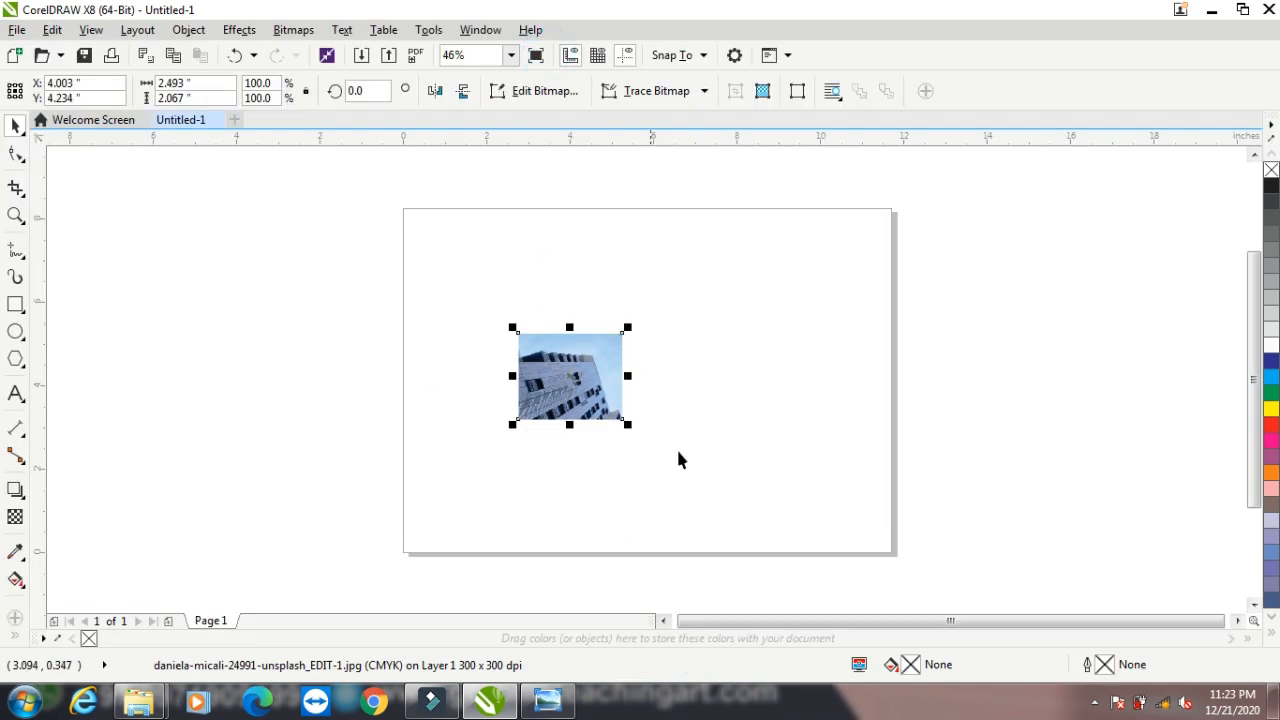
- Delete the cropped building photo from the page
left_click(15, 188)
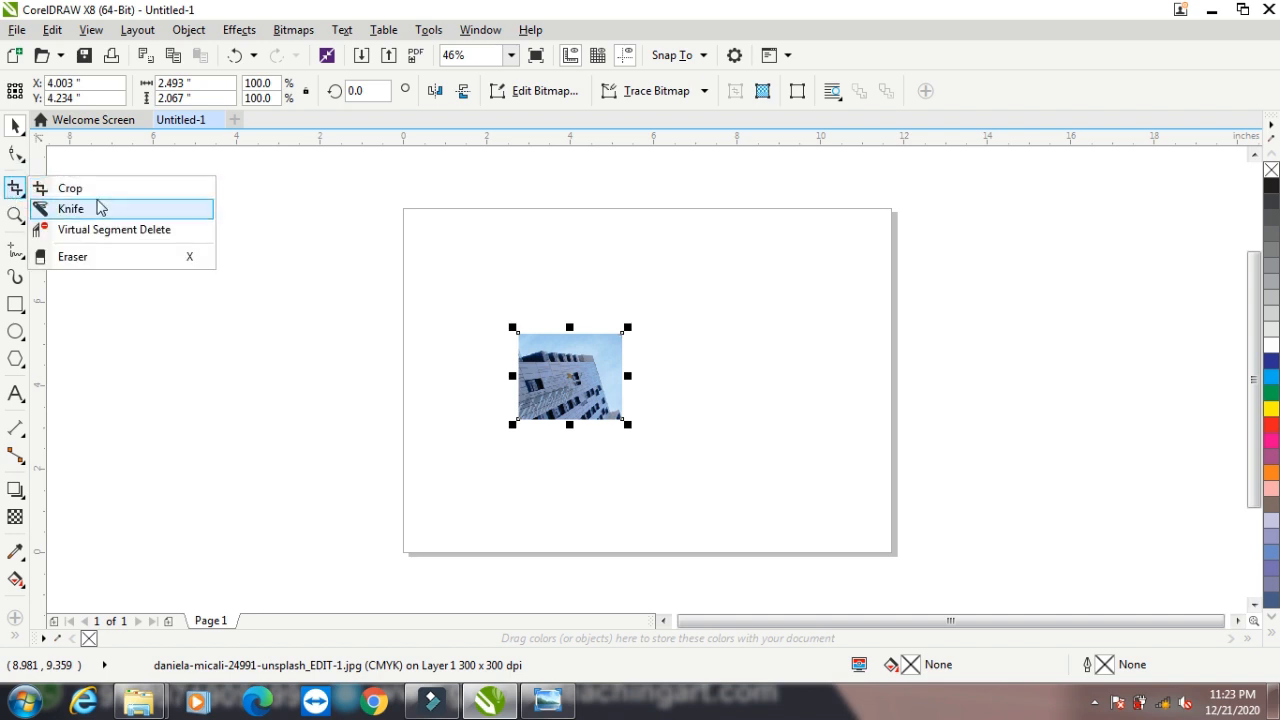
left_click(15, 125)
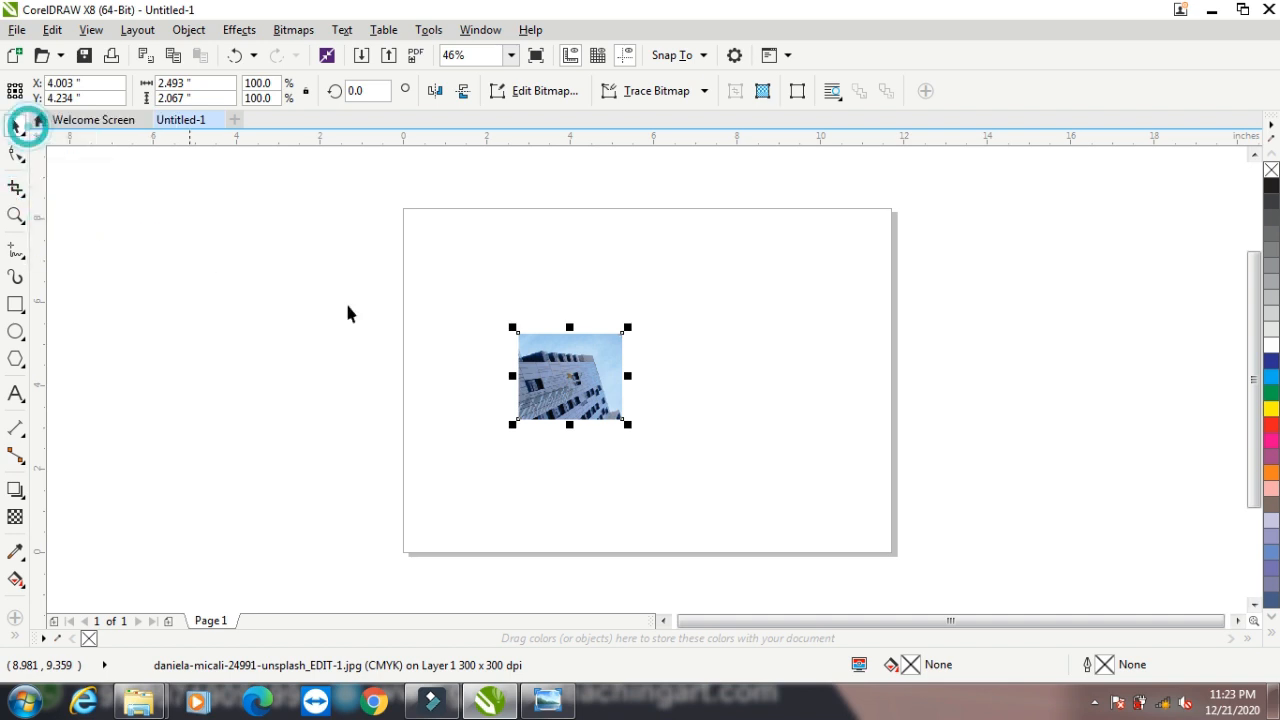
key("Delete")
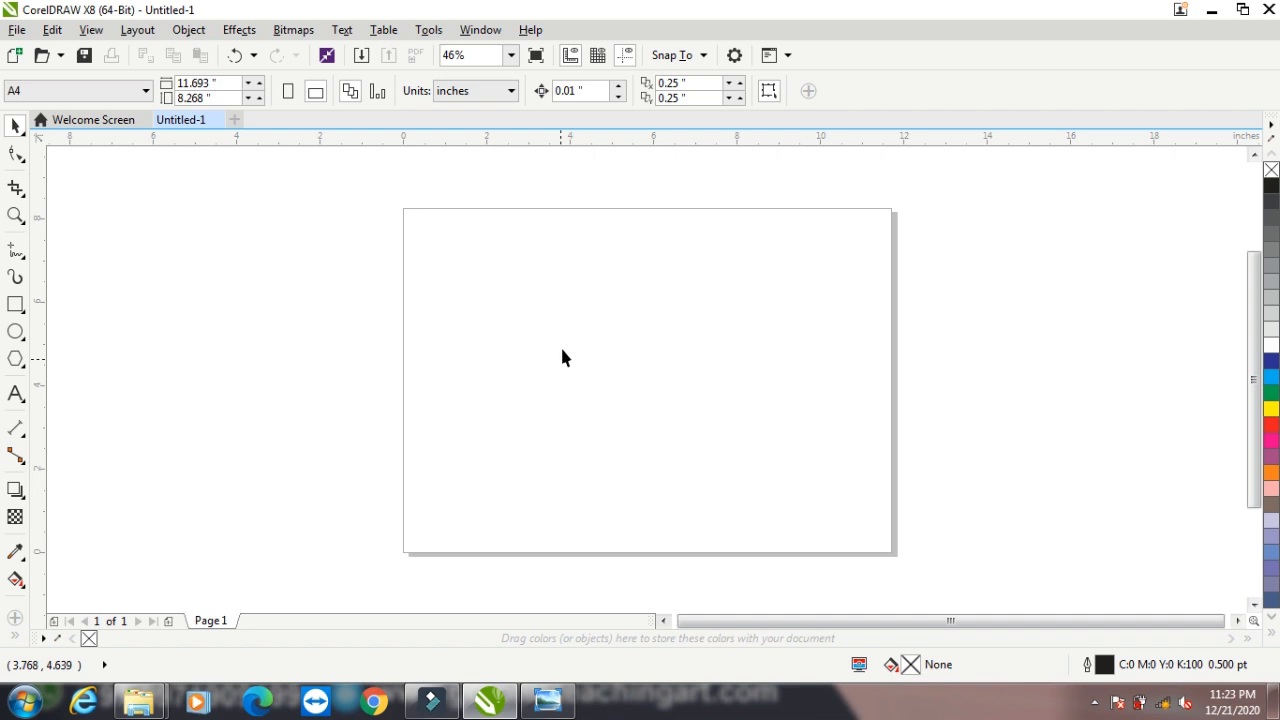
- Draw a rectangle about 7.8 by 4.63 inches in the middle of the page
left_click(15, 304)
left_click(446, 292)
left_click_drag(518, 342, 771, 487)
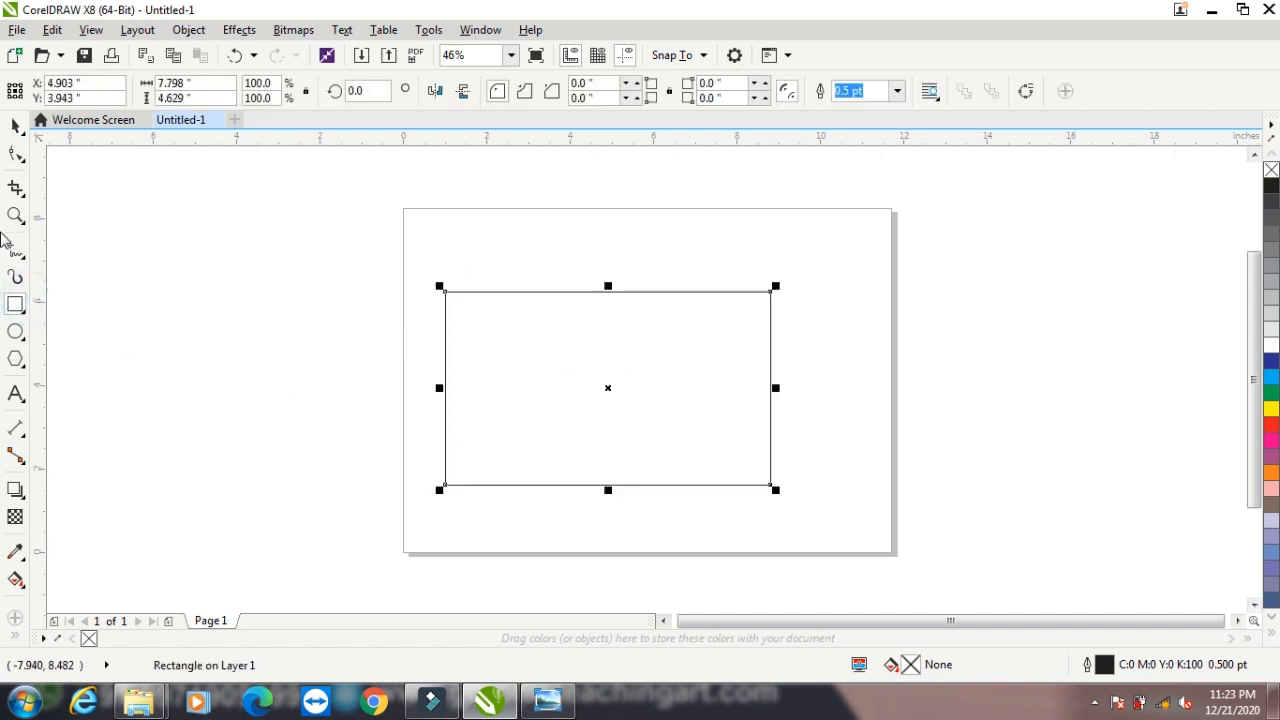
- Cut the rectangle with the Knife in 2-point line mode along two diagonals across its upper left and upper right corners
left_click(24, 188)
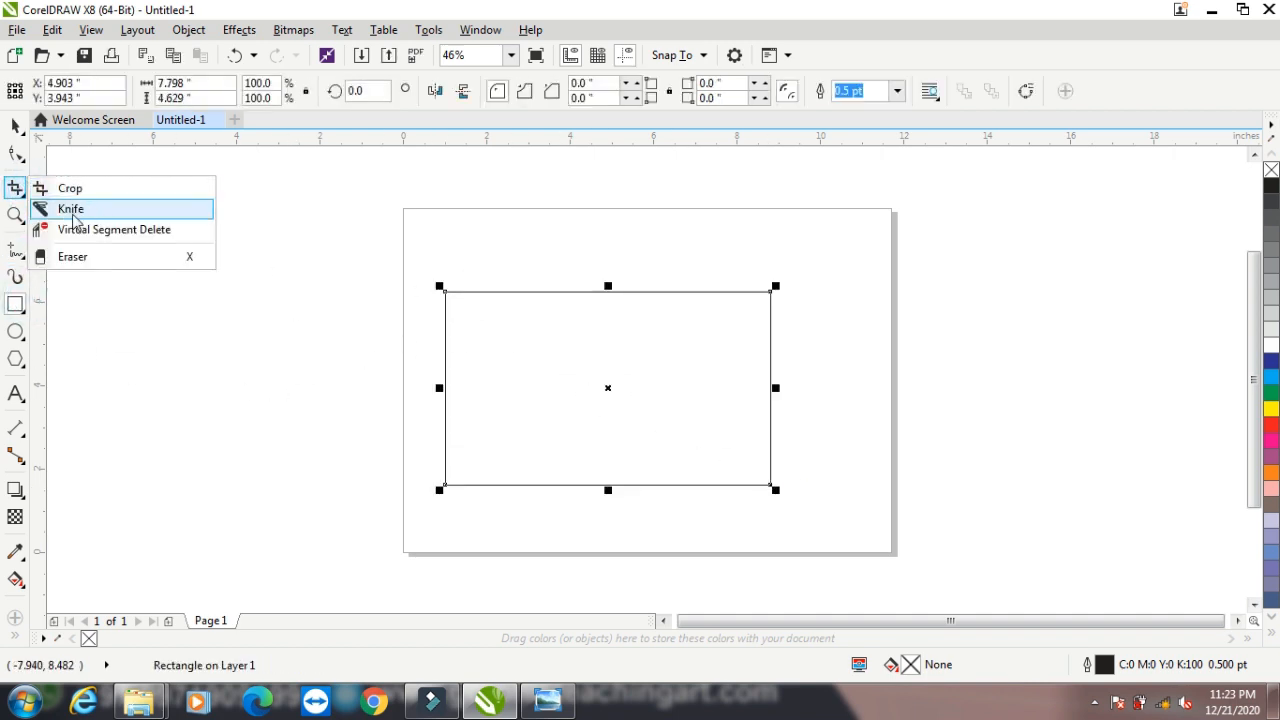
left_click(78, 208)
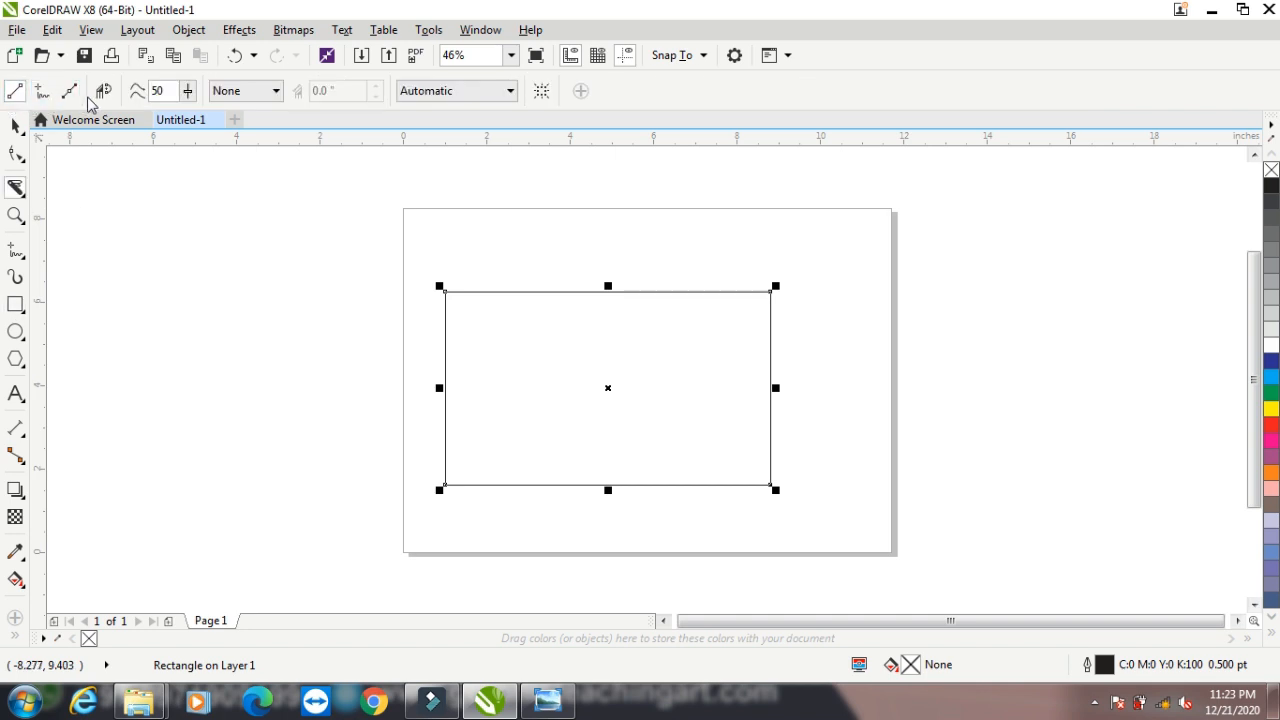
left_click(15, 91)
mouse_move(577, 260)
left_mouse_down()
mouse_move(455, 390)
mouse_move(335, 480)
left_mouse_up()
left_click_drag(655, 265, 818, 493)
key("Escape")
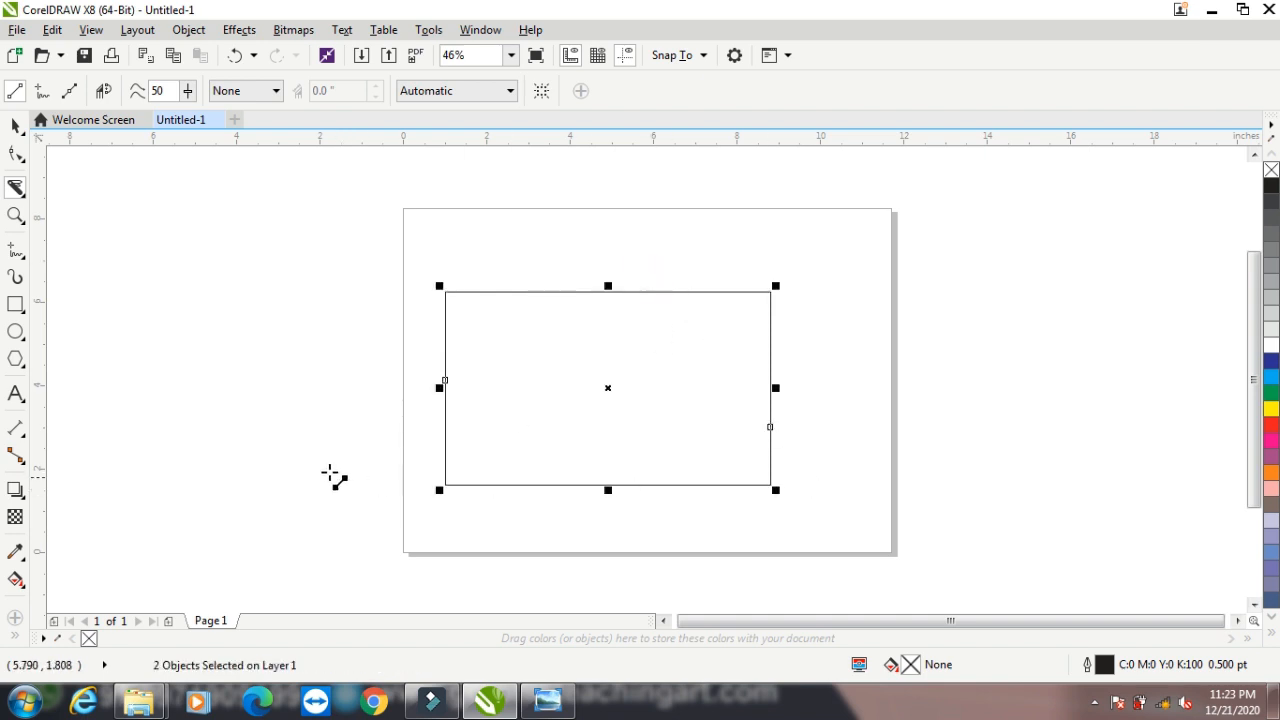
- Move the two cut corner pieces outward, one to the left and one to the right of the rectangle
left_click(15, 125)
left_click(314, 337)
left_click_drag(463, 291, 398, 298)
left_click_drag(757, 301, 825, 298)
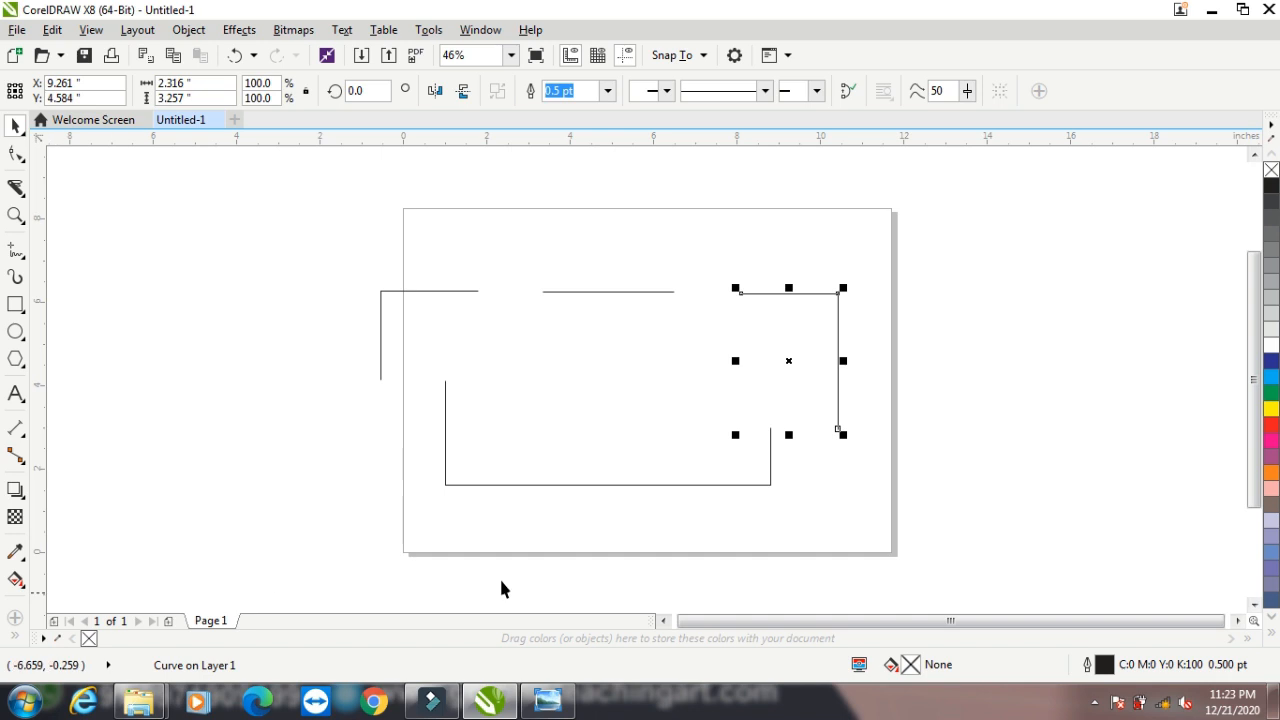
- Delete all the cut pieces and draw a new rectangle about 8.81 by 6.94 inches on the page
left_click_drag(323, 240, 912, 555)
key("Delete")
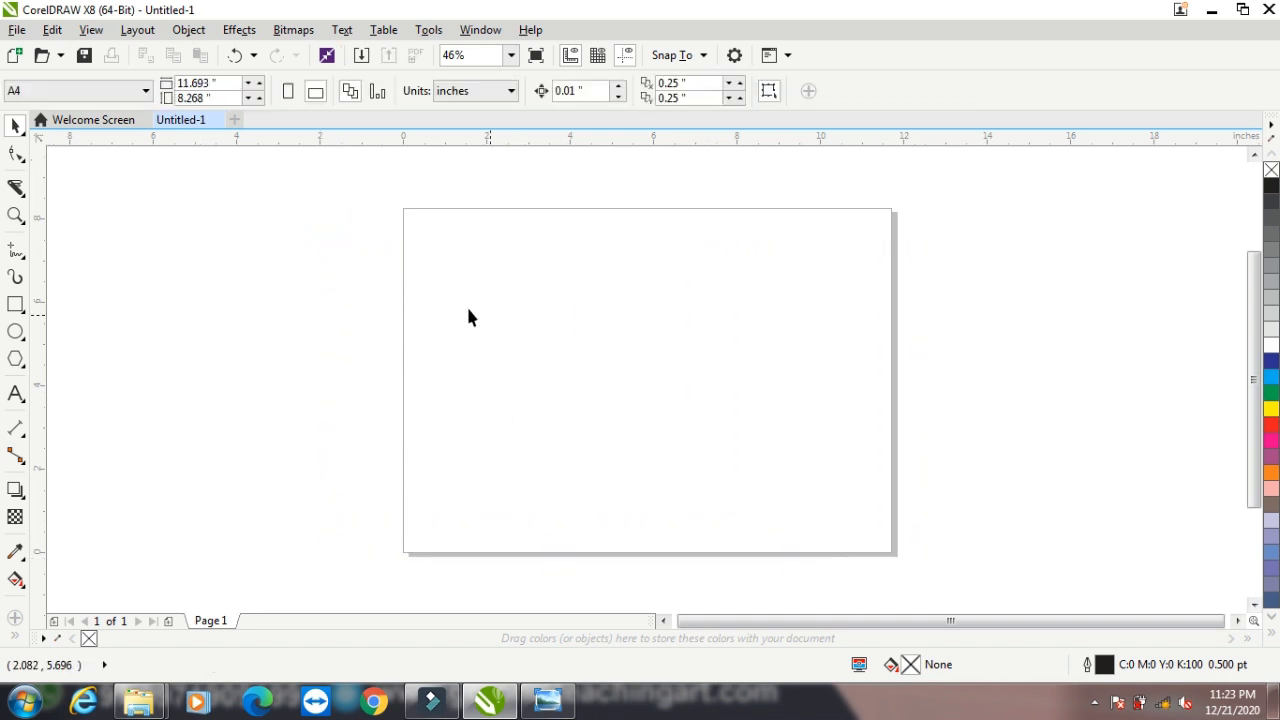
left_click(15, 304)
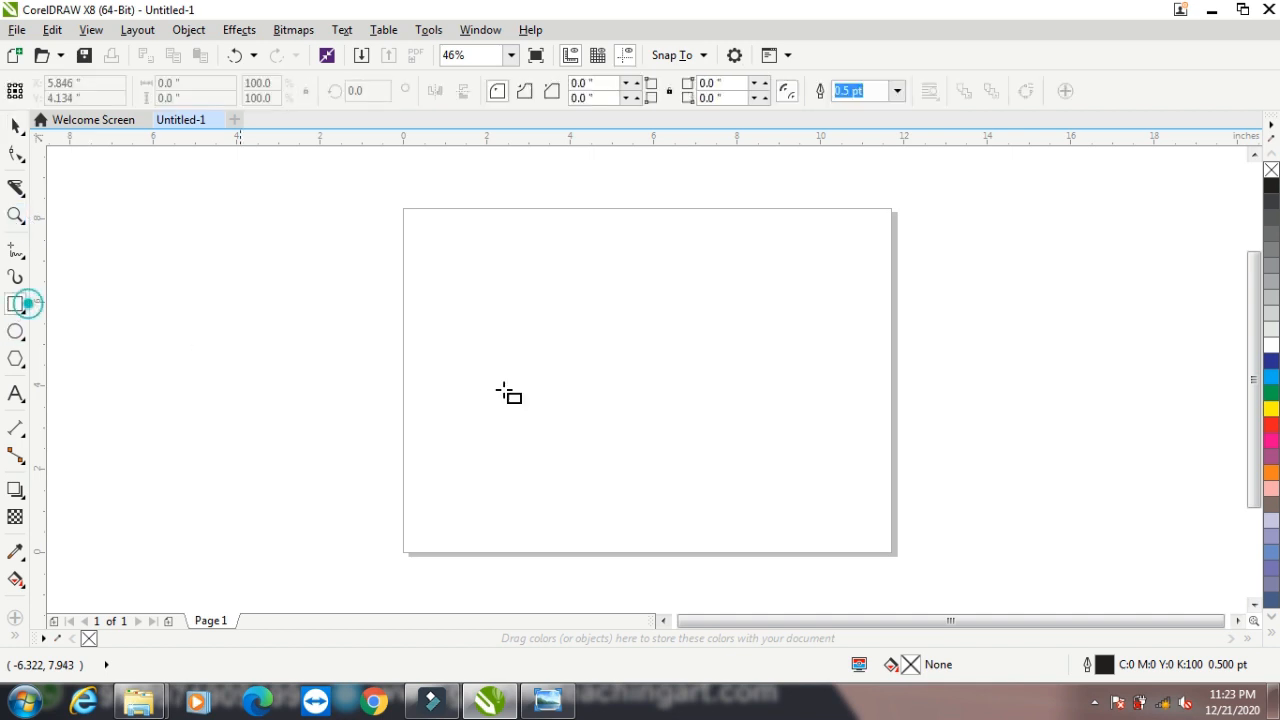
left_click_drag(433, 246, 801, 540)
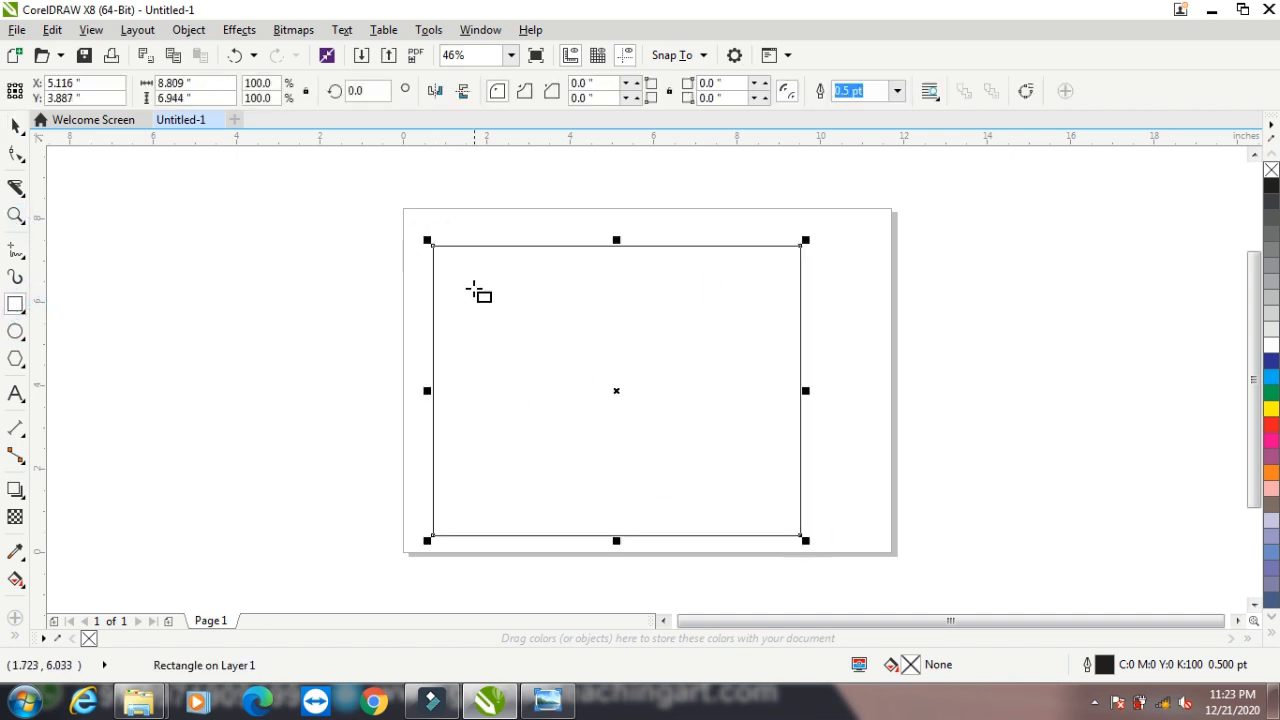
- Draw six small rectangles of varying sizes scattered inside the large rectangle
left_click_drag(468, 268, 512, 315)
mouse_move(473, 396)
left_mouse_down()
mouse_move(501, 425)
mouse_move(639, 467)
left_mouse_up()
left_click_drag(639, 303, 755, 368)
left_click_drag(683, 413, 717, 453)
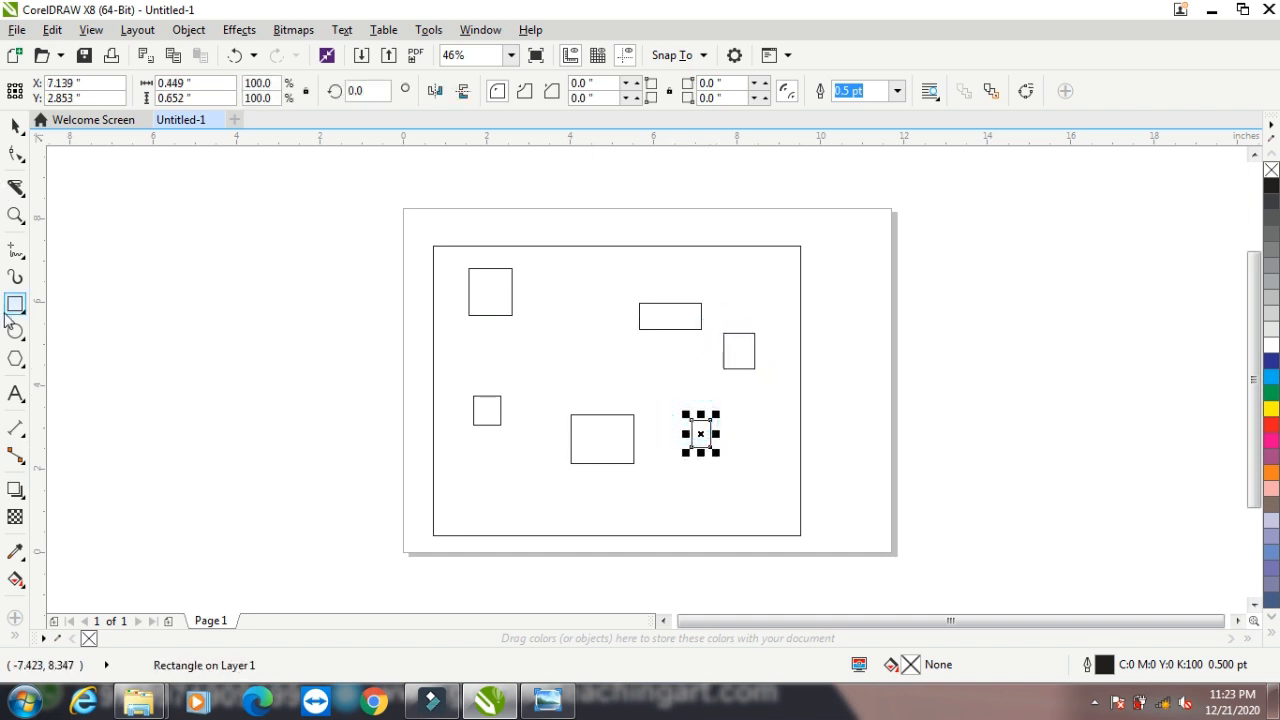
- Draw a nearly horizontal 2-point line about 2.25 inches long between the small rectangles
left_click(17, 252)
left_click(70, 272)
left_click_drag(537, 355, 640, 357)
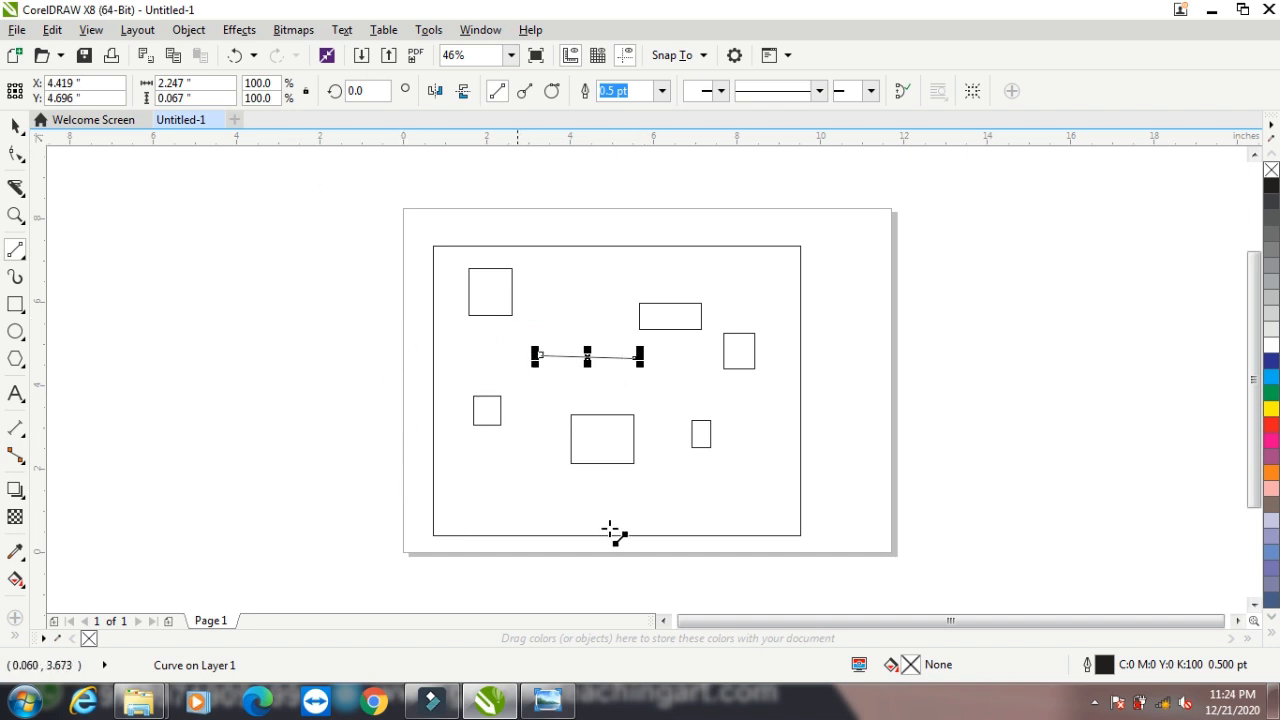
- Remove the smallest rectangle at the lower right of the group with Virtual Segment Delete
left_click(15, 189)
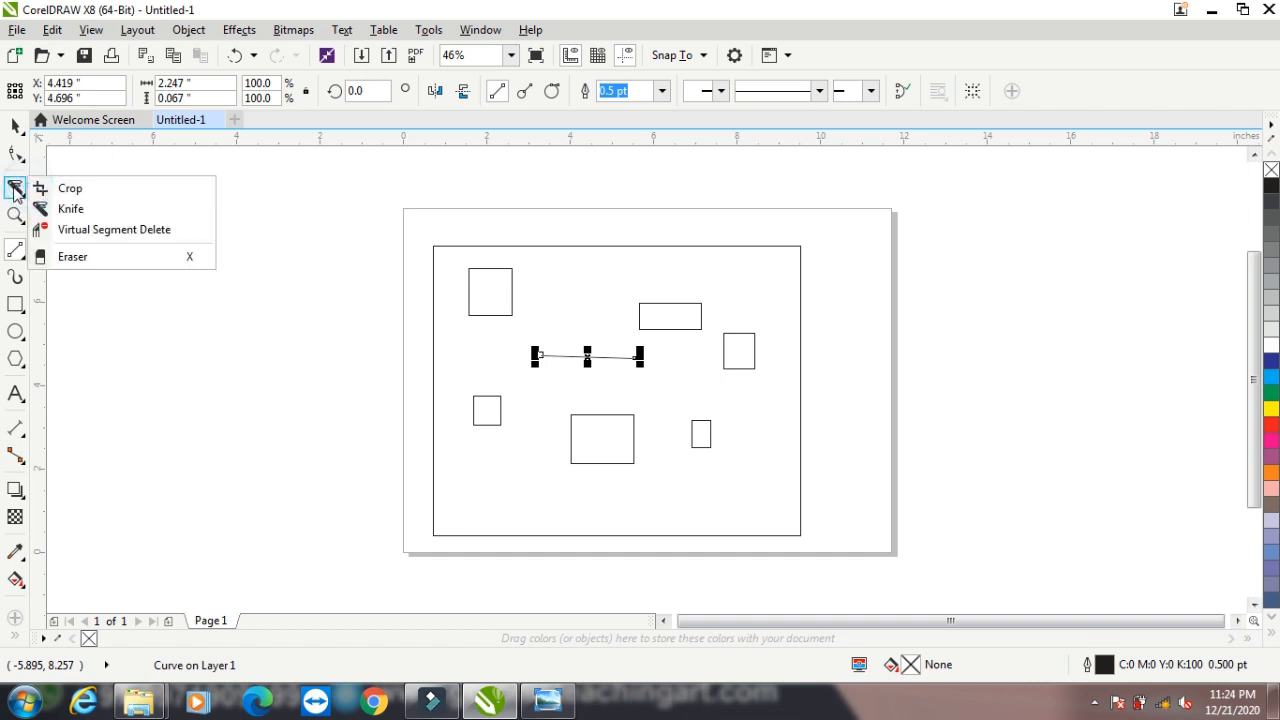
left_click(86, 231)
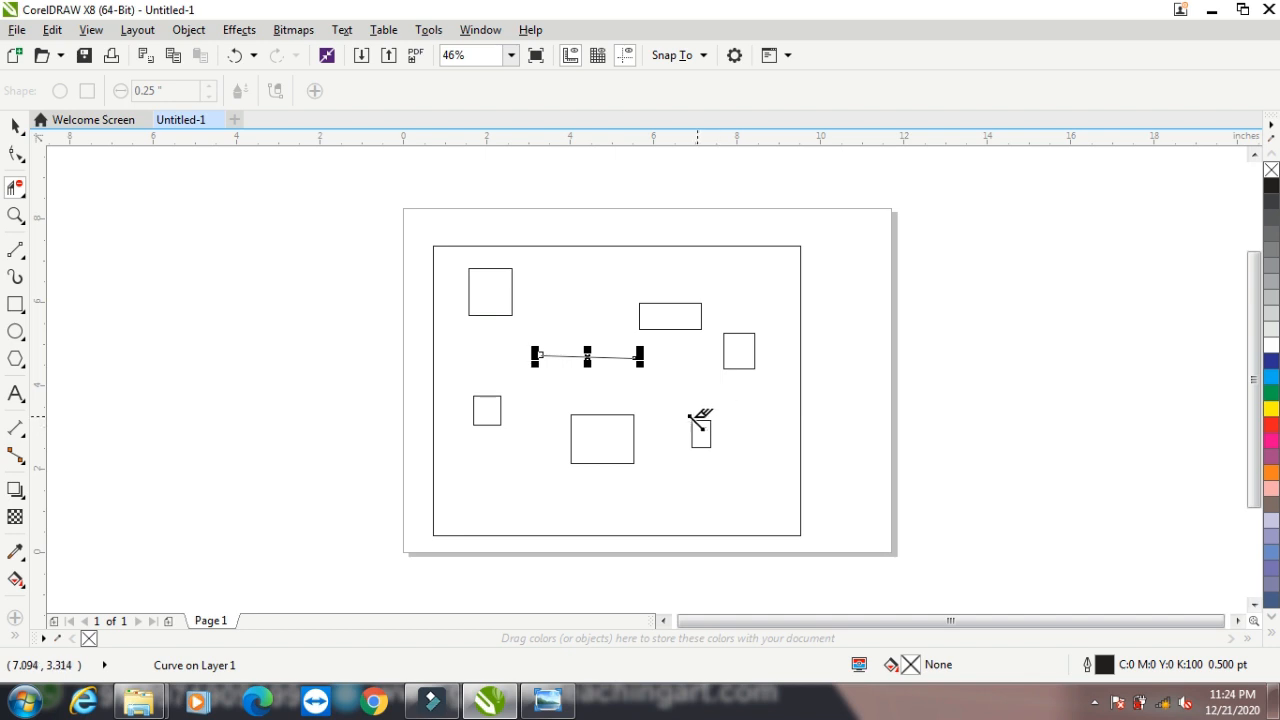
left_click_drag(680, 410, 737, 451)
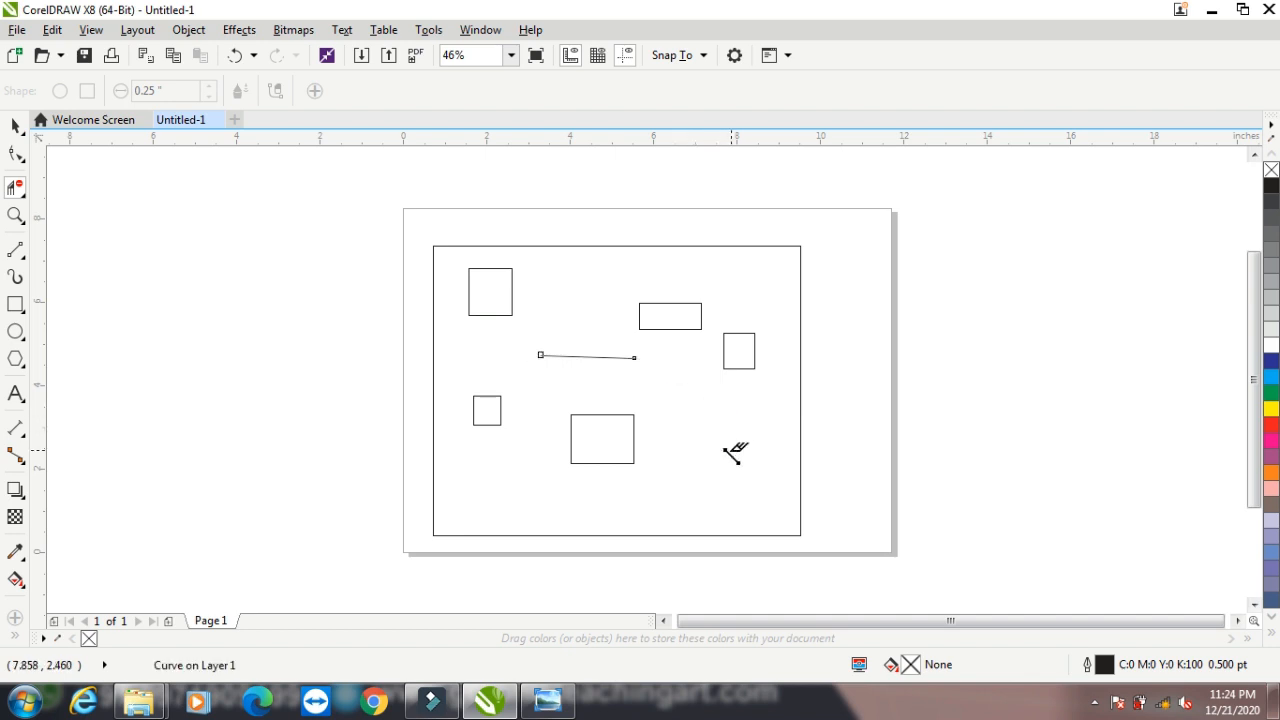
- Remove the wide lower-middle rectangle, the upper-left square and the rightmost small rectangle with Virtual Segment Delete
left_click_drag(568, 386, 684, 464)
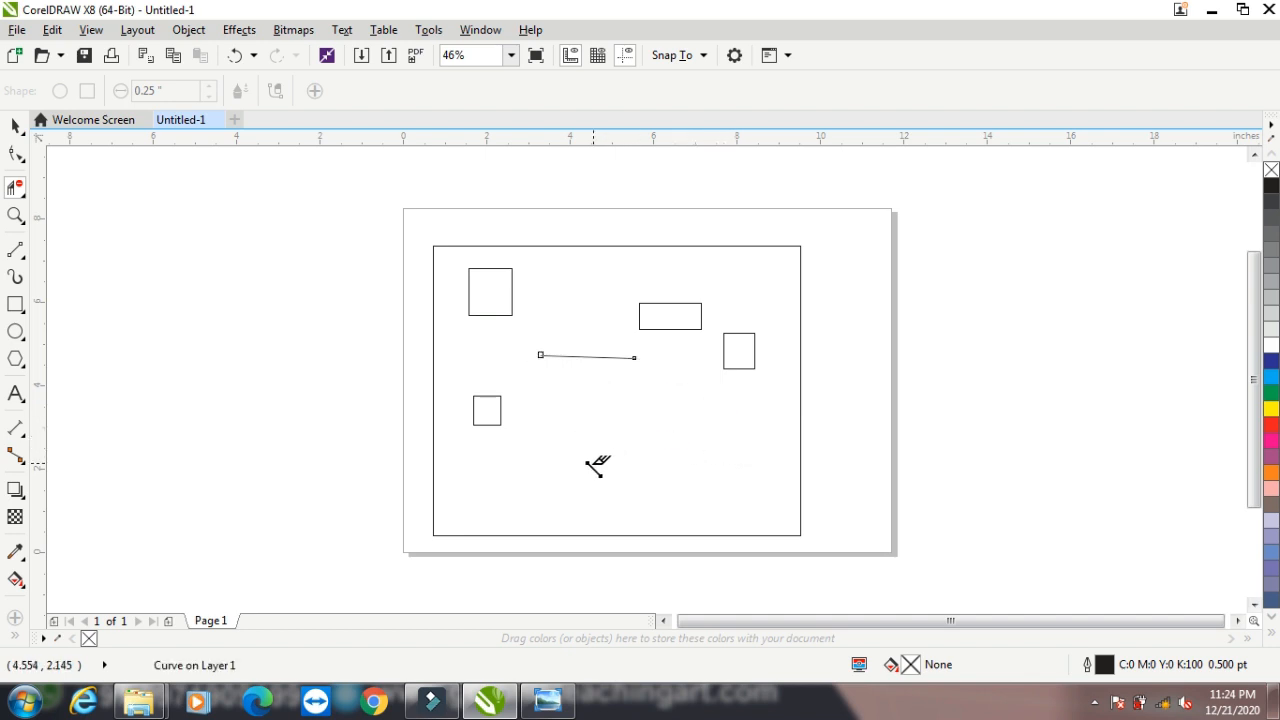
left_click(485, 262)
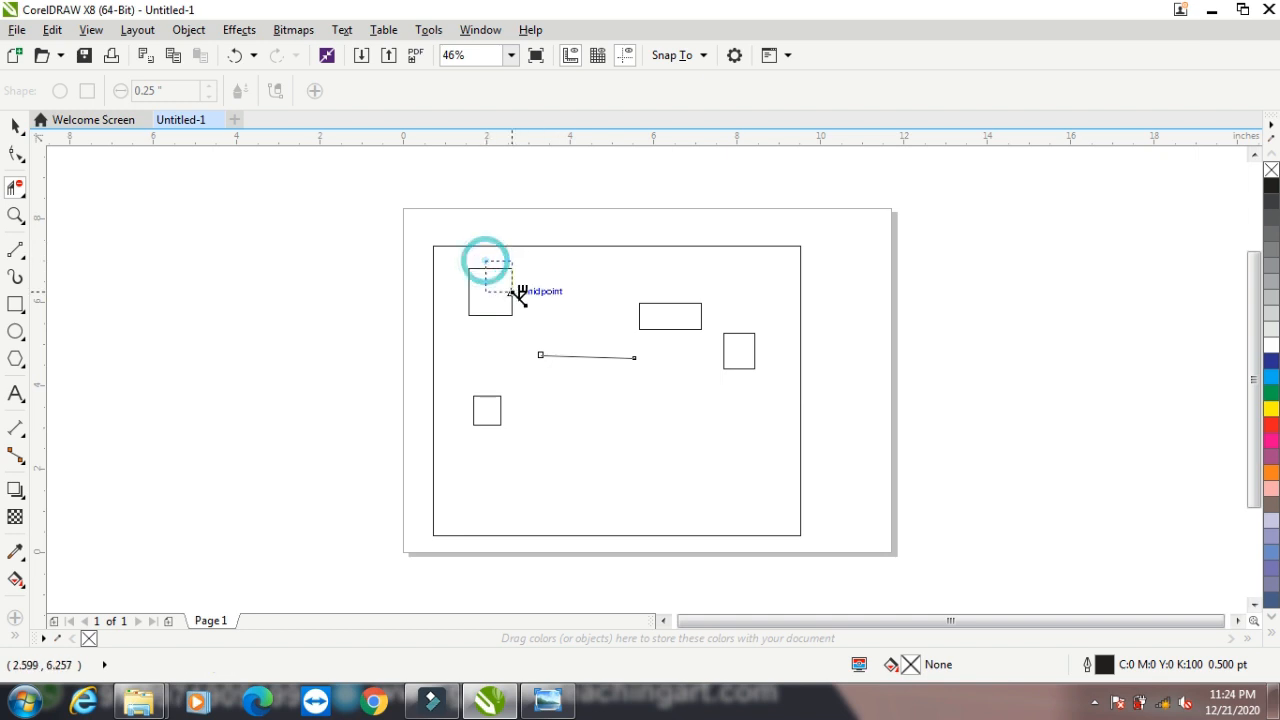
left_click(16, 188)
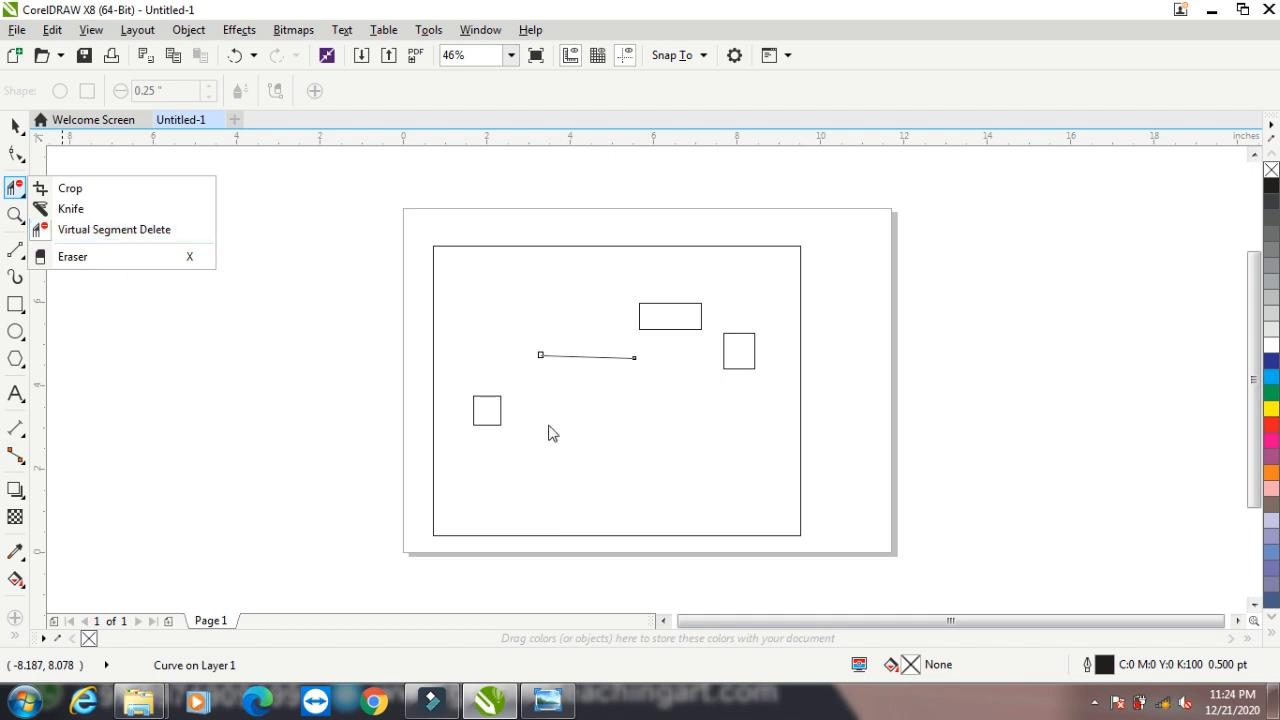
left_click(97, 230)
left_click(754, 350)
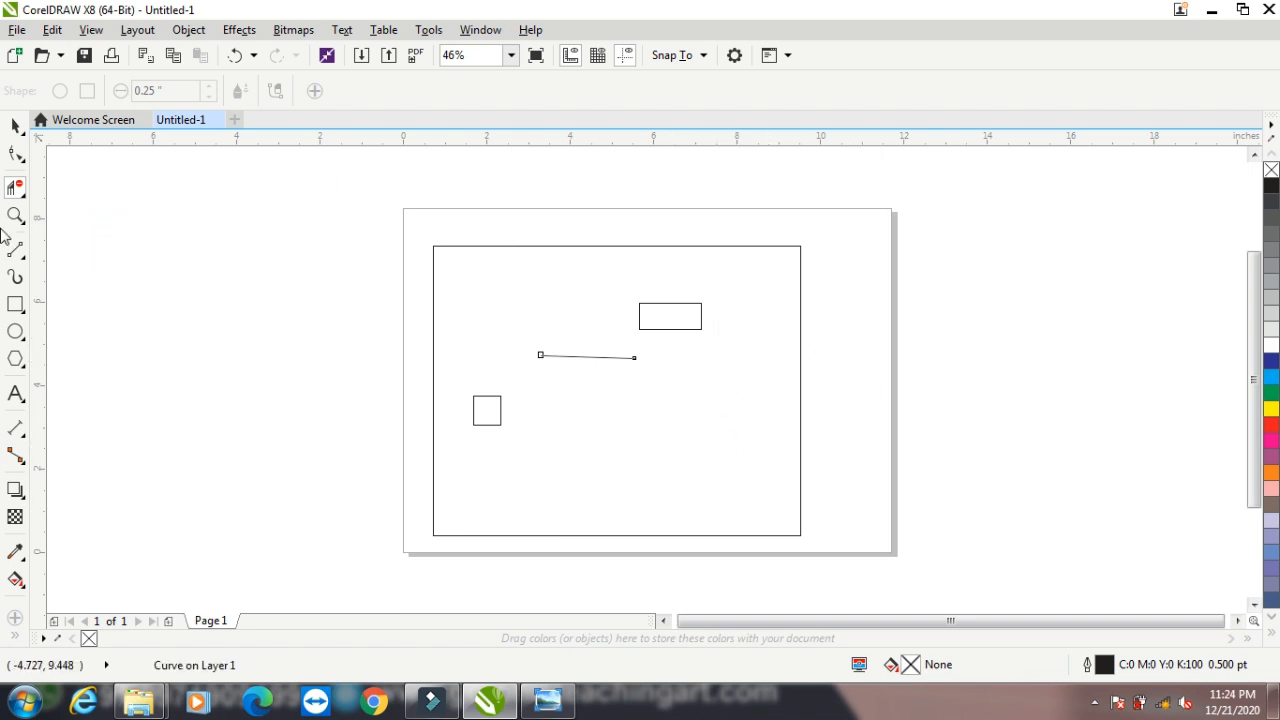
left_click(16, 188)
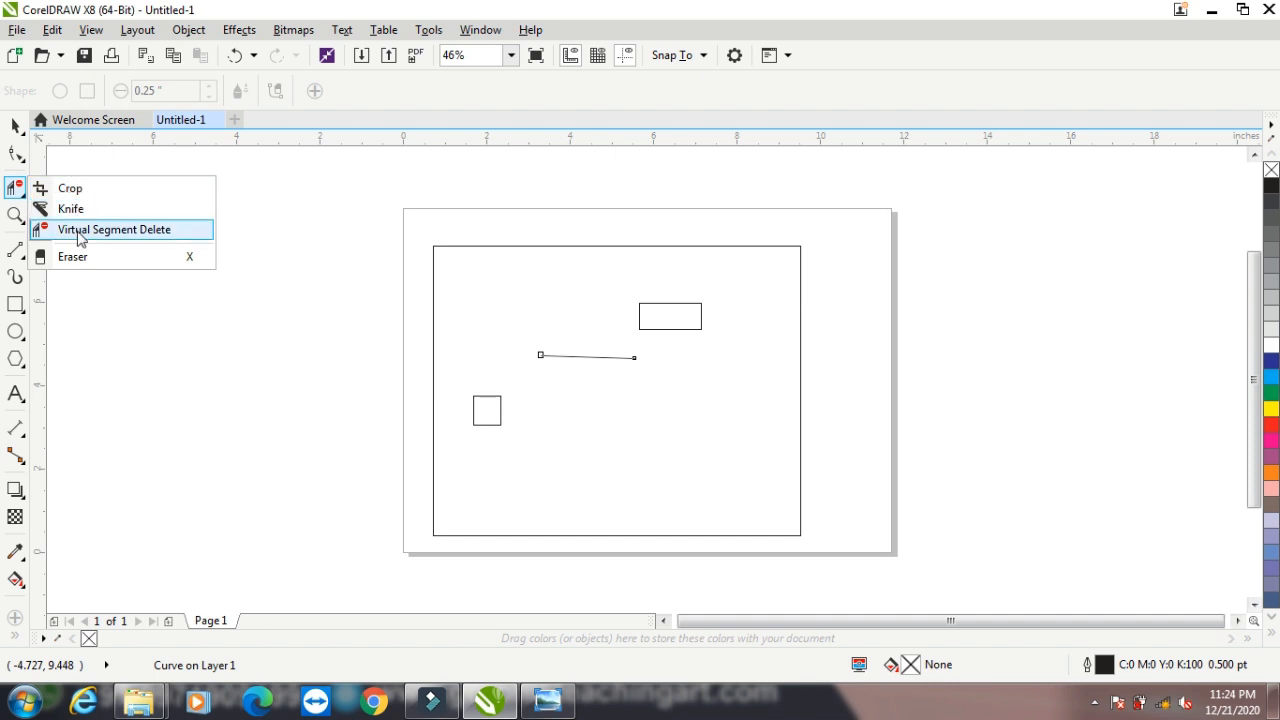
left_click(80, 237)
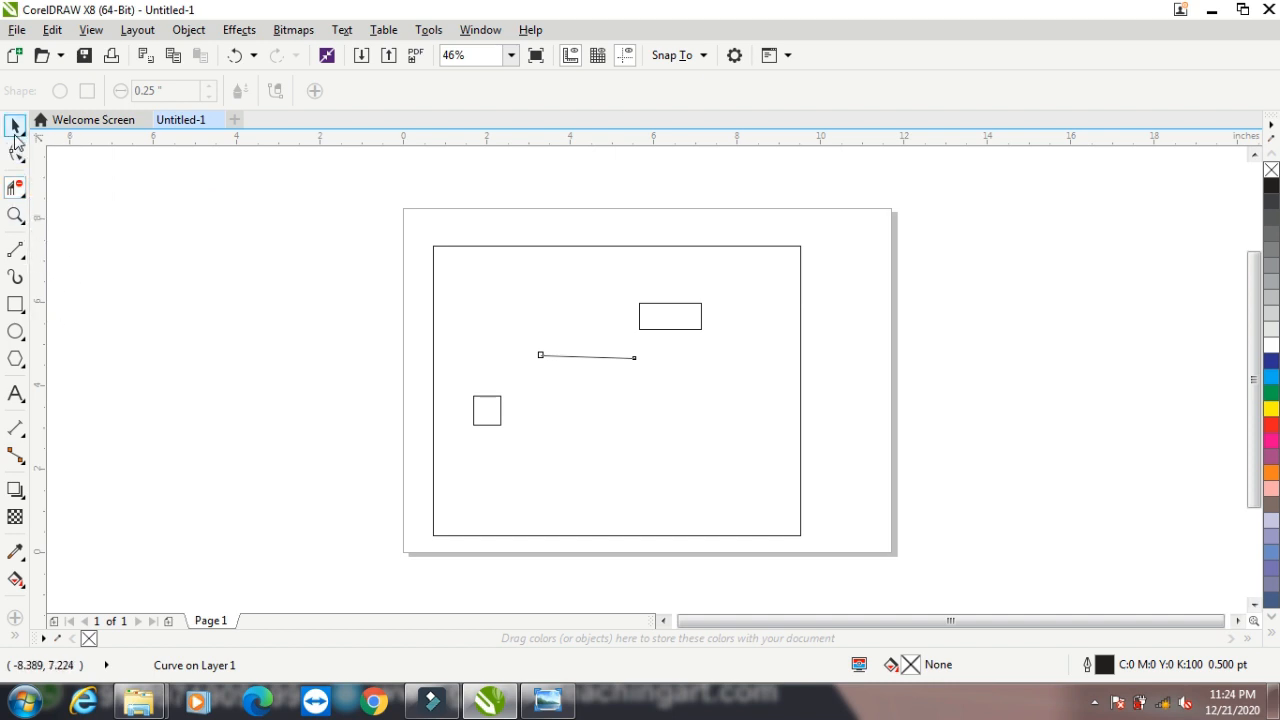
- Erase the large rectangle's upper-right corner with the round 0.25-inch Eraser nib and its lower-left corner with the square nib
left_click(16, 126)
left_click(729, 474)
left_click(16, 188)
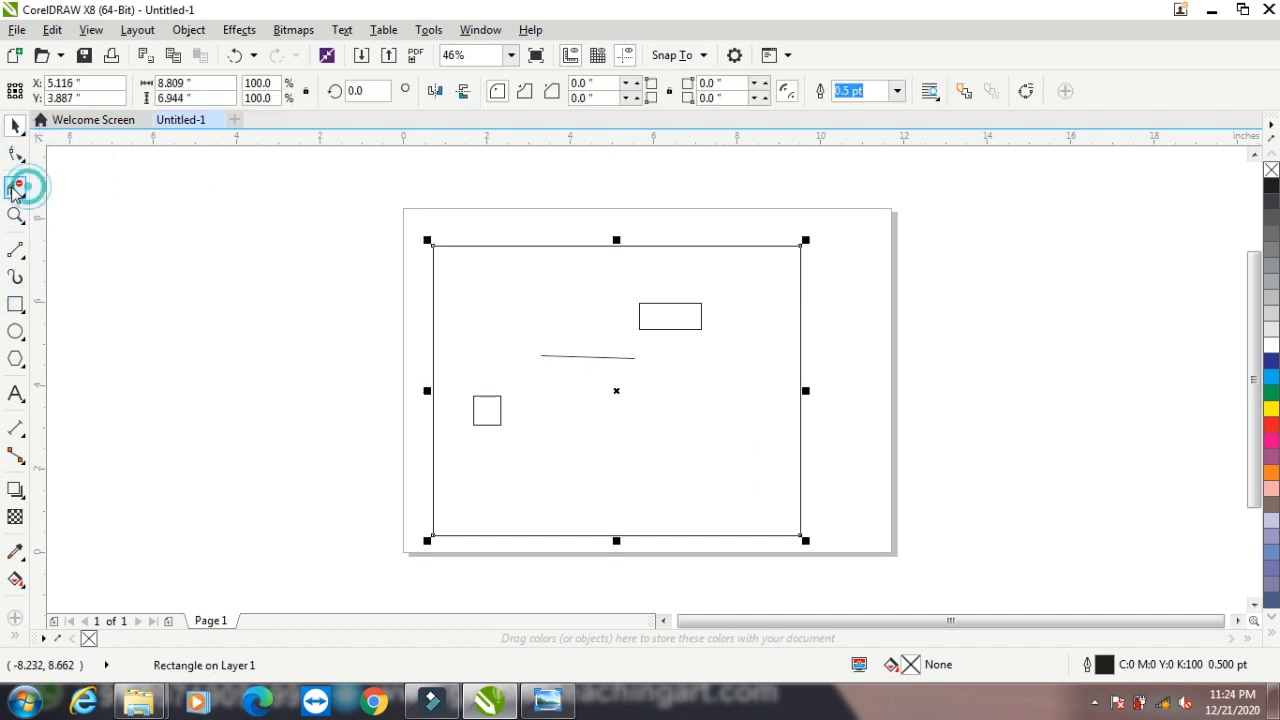
left_click(92, 258)
left_click(777, 238)
mouse_move(846, 290)
left_mouse_down()
mouse_move(695, 221)
mouse_move(837, 348)
mouse_move(782, 270)
mouse_move(807, 353)
mouse_move(789, 290)
left_mouse_up()
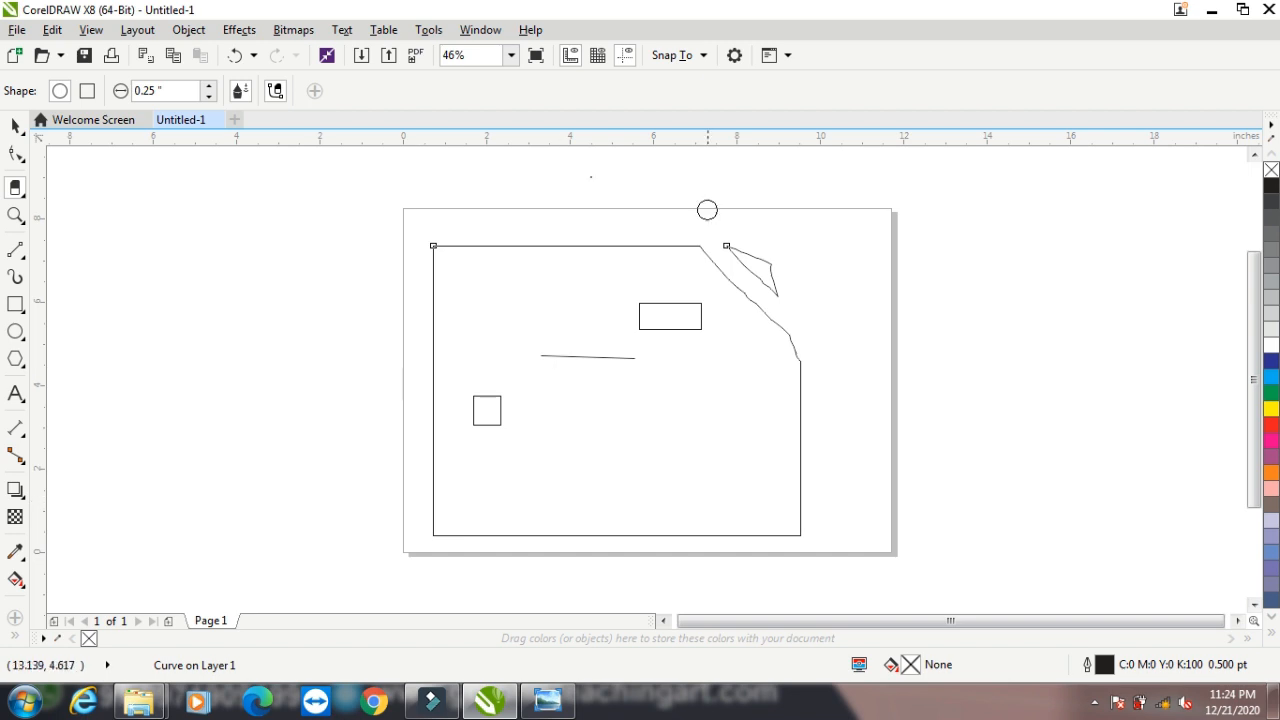
left_click(87, 90)
mouse_move(434, 523)
left_mouse_down()
mouse_move(438, 536)
mouse_move(537, 531)
left_mouse_up()
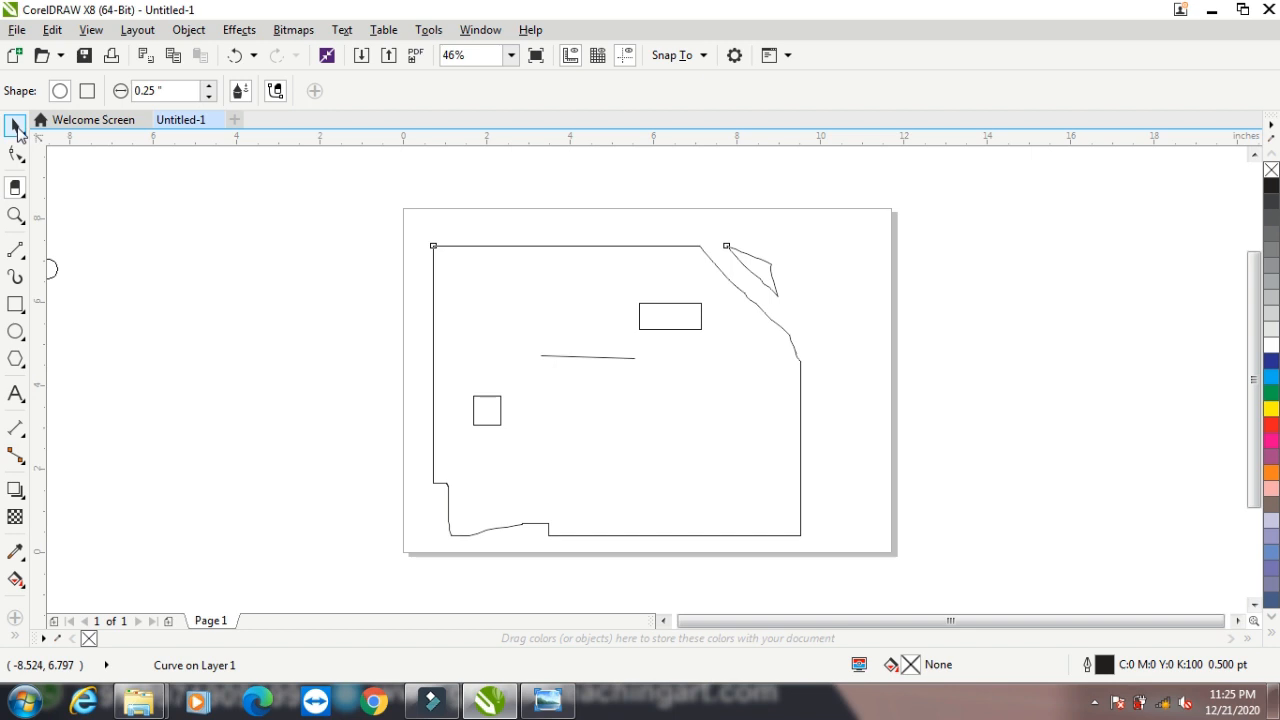
- Delete all the objects and draw a new rectangle about 9.19 by 5.44 inches on the page
left_click(15, 125)
key("ctrl+a")
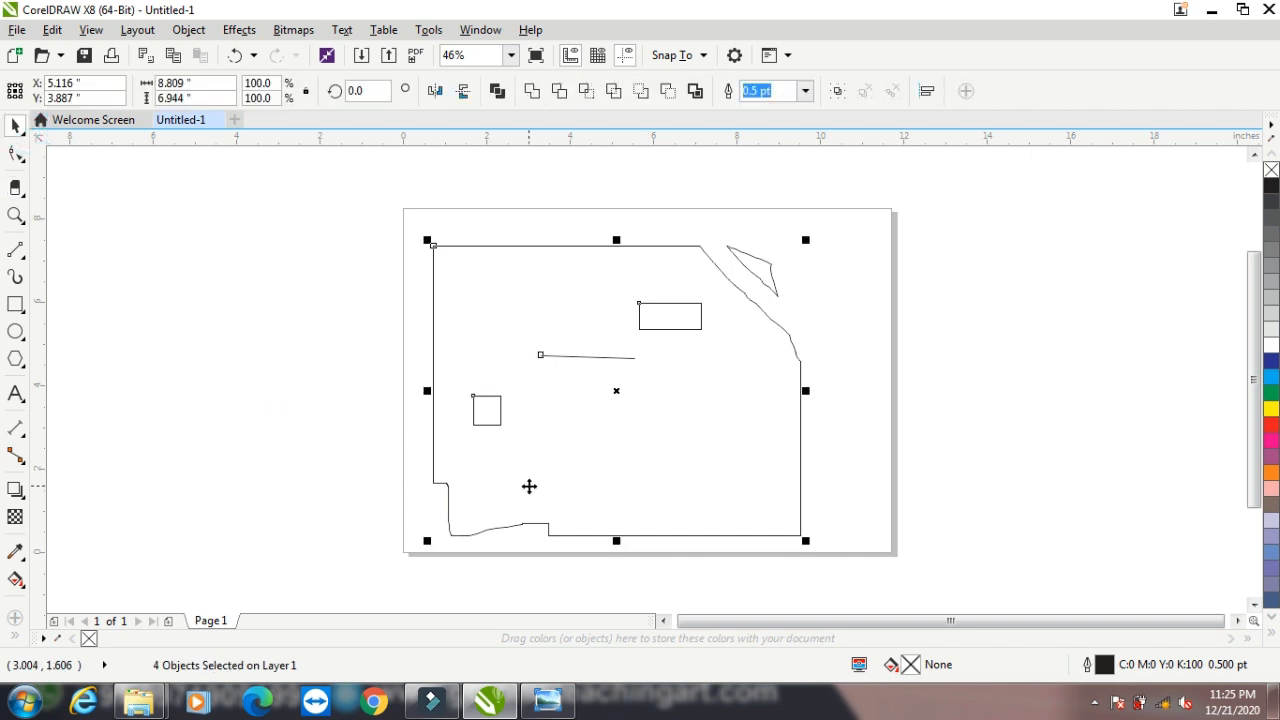
key("Delete")
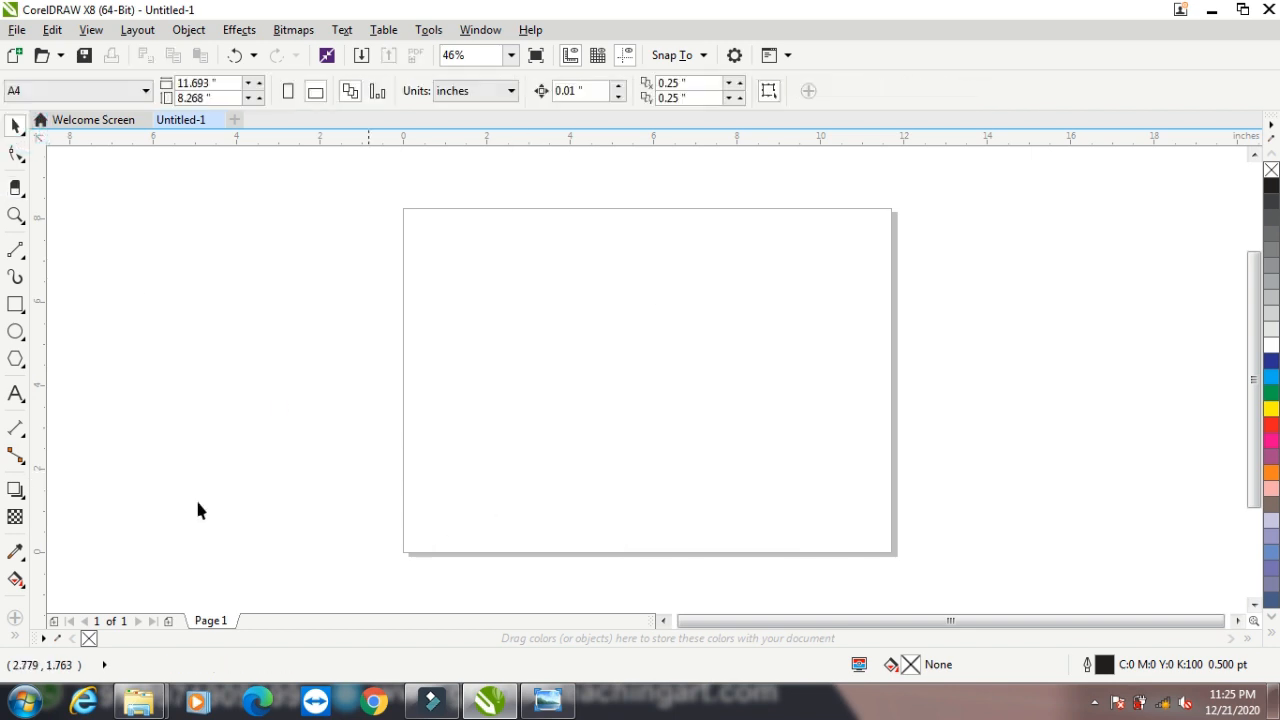
left_click(15, 304)
left_click_drag(423, 248, 809, 475)
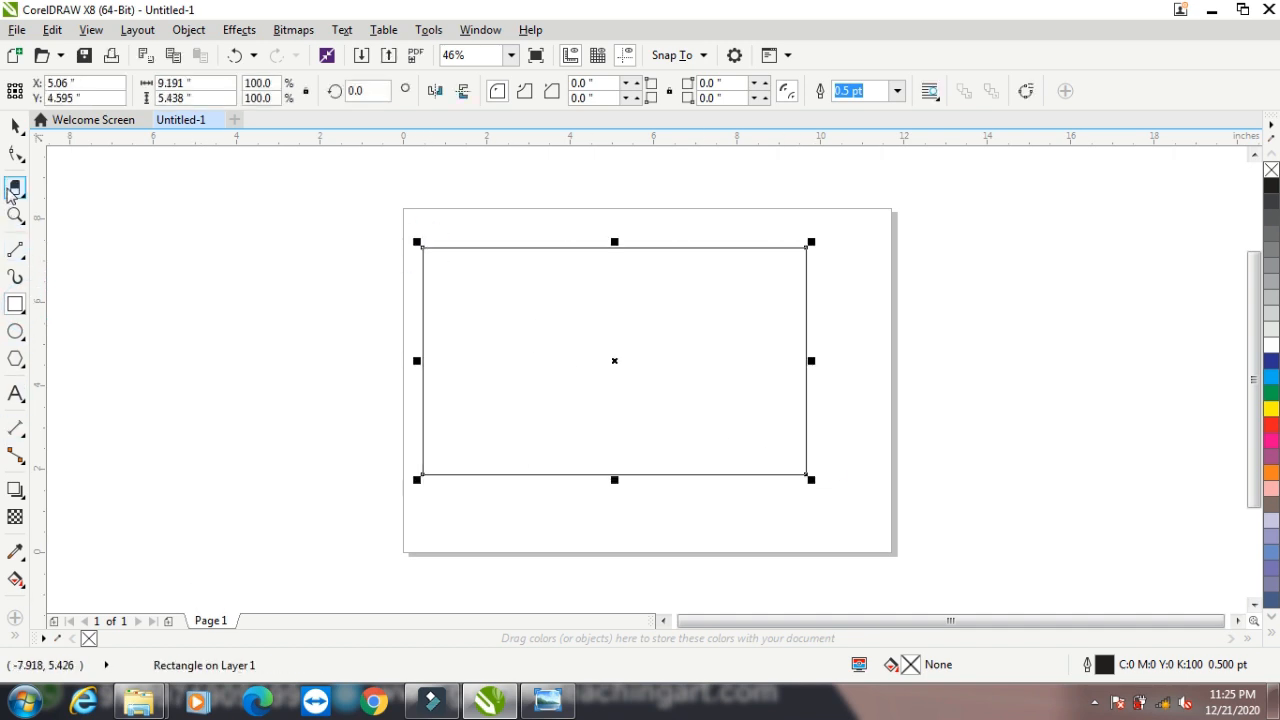
- Erase two straight diagonal bands across the rectangle, from corner to opposite corner, with the Eraser
left_click(15, 187)
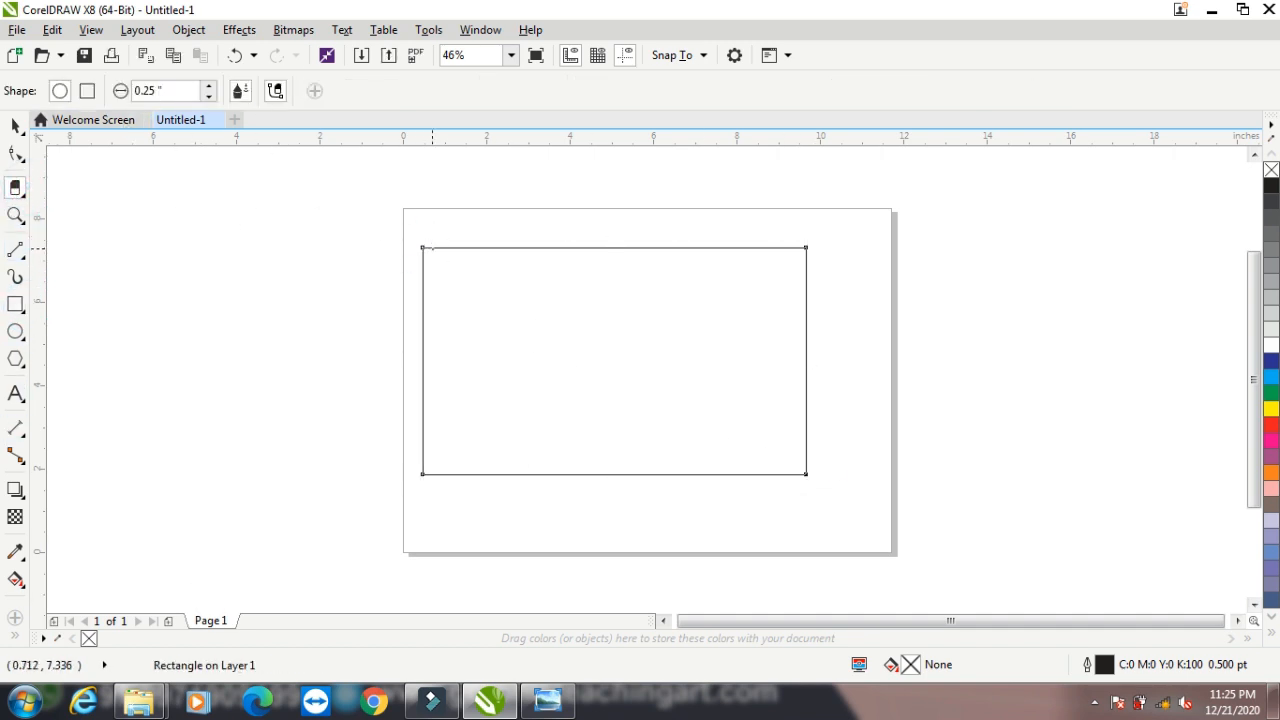
mouse_move(420, 245)
left_mouse_down()
mouse_move(715, 515)
mouse_move(810, 508)
mouse_move(801, 466)
left_mouse_up()
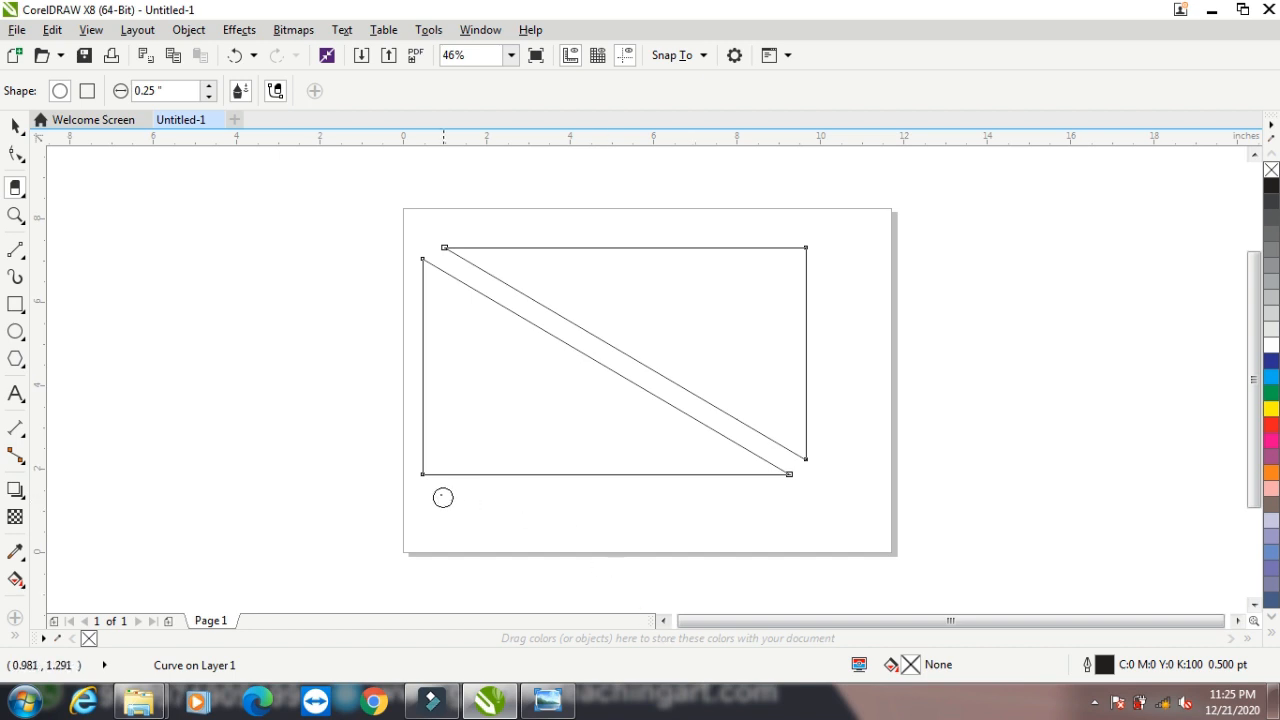
left_click(421, 471)
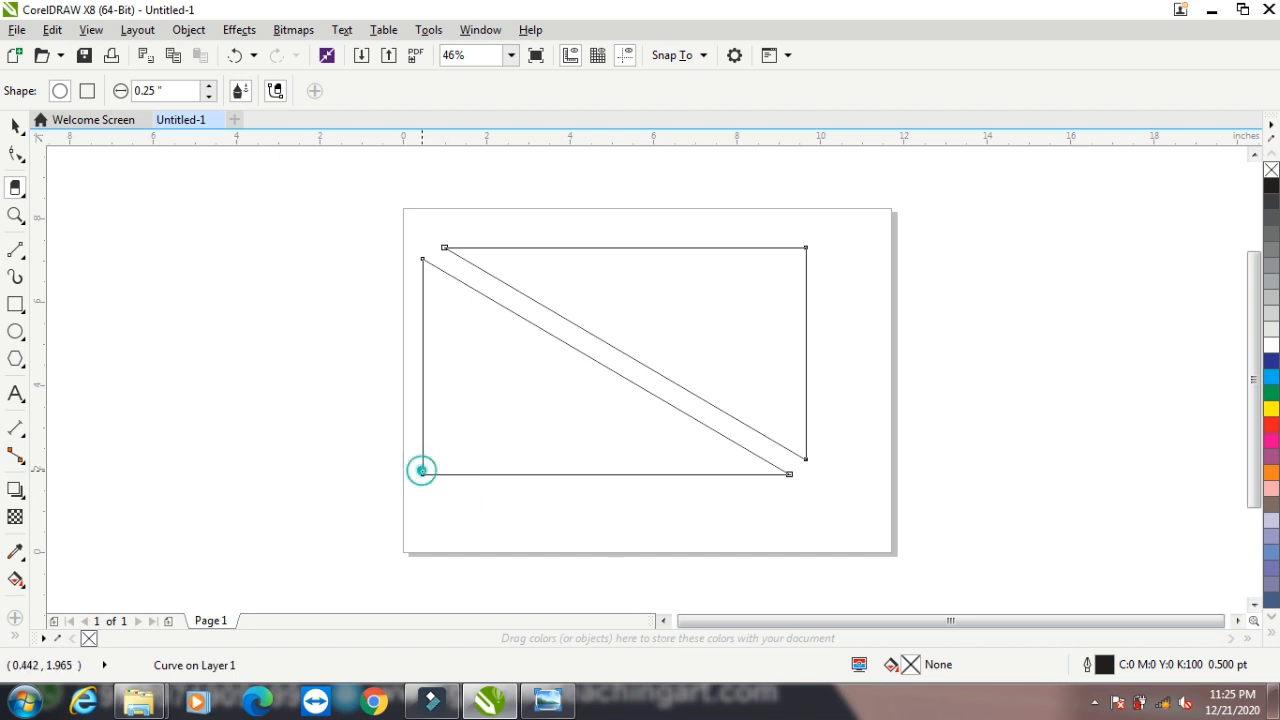
left_click(805, 246)
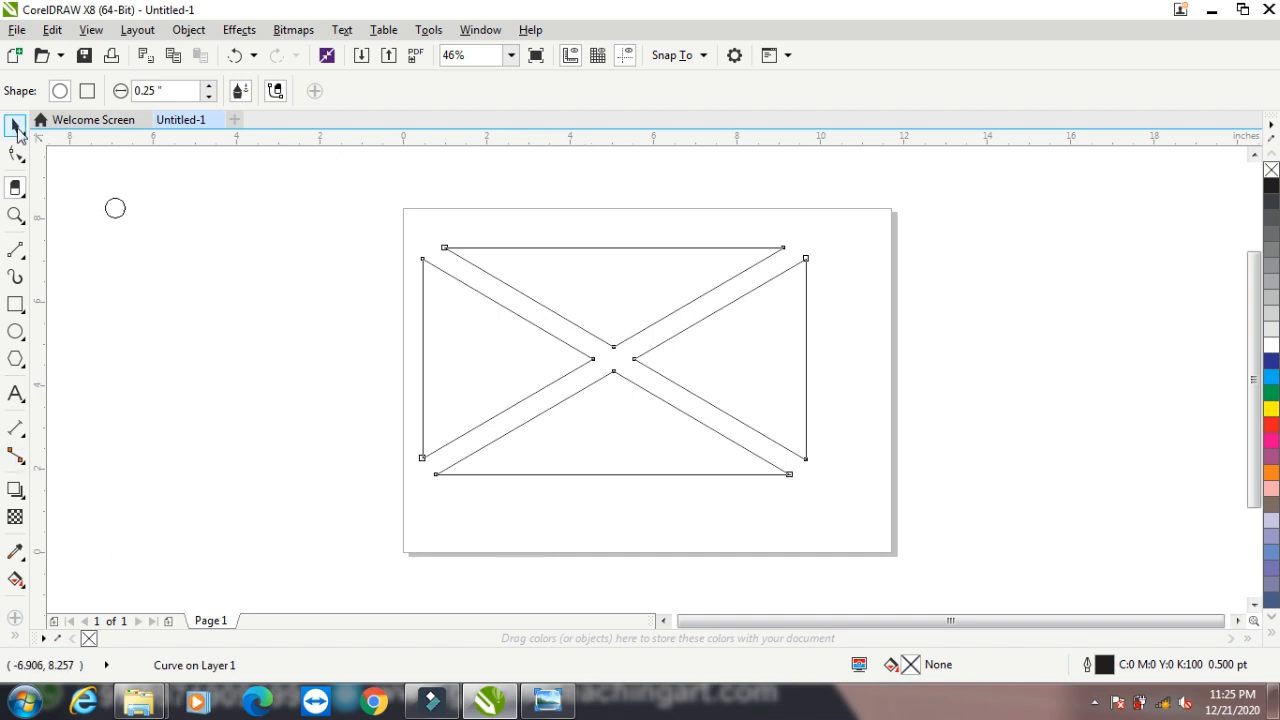
- Place a copy of the four-triangle shape beside the page, to the right of the original
left_click(14, 128)
left_click_drag(580, 289, 1083, 306)
left_click(241, 296)
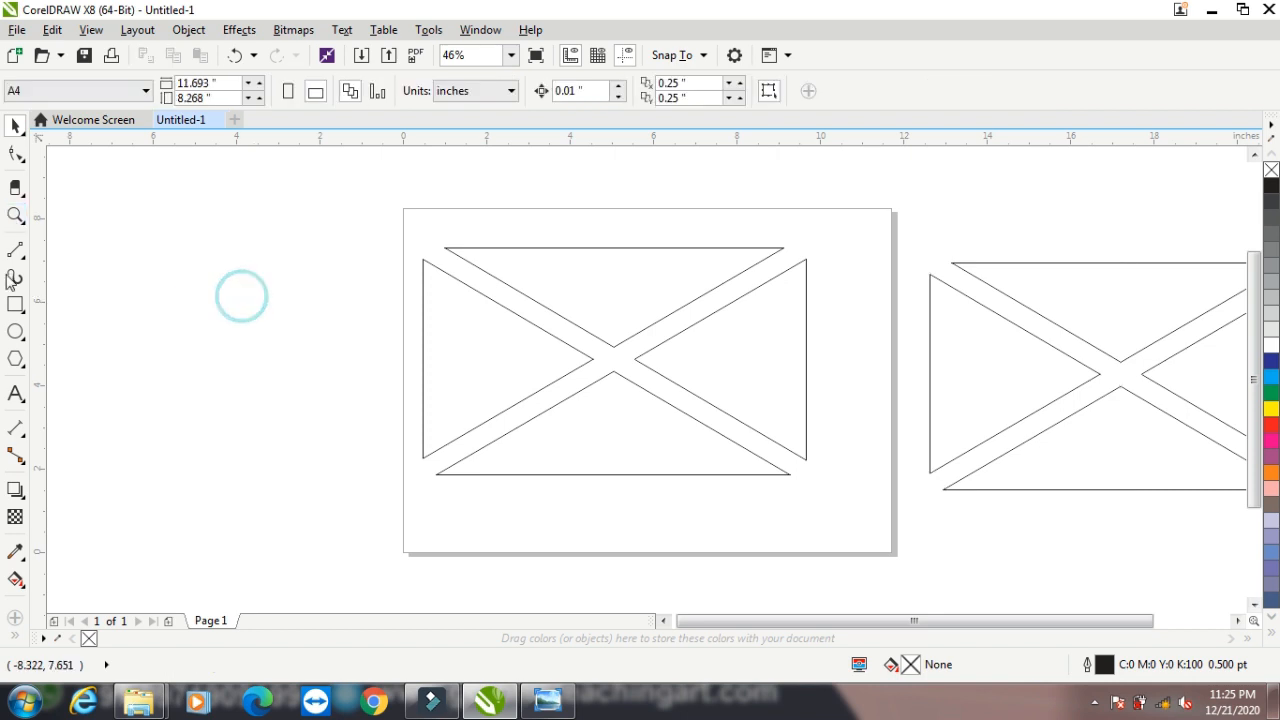
- Draw a rectangle about 8.47 by 4.94 inches over the original four-triangle shape and align both on their centers
left_click(15, 304)
mouse_move(441, 260)
left_mouse_down()
mouse_move(668, 414)
mouse_move(796, 468)
left_mouse_up()
left_click(15, 124)
left_click_drag(397, 236, 830, 525)
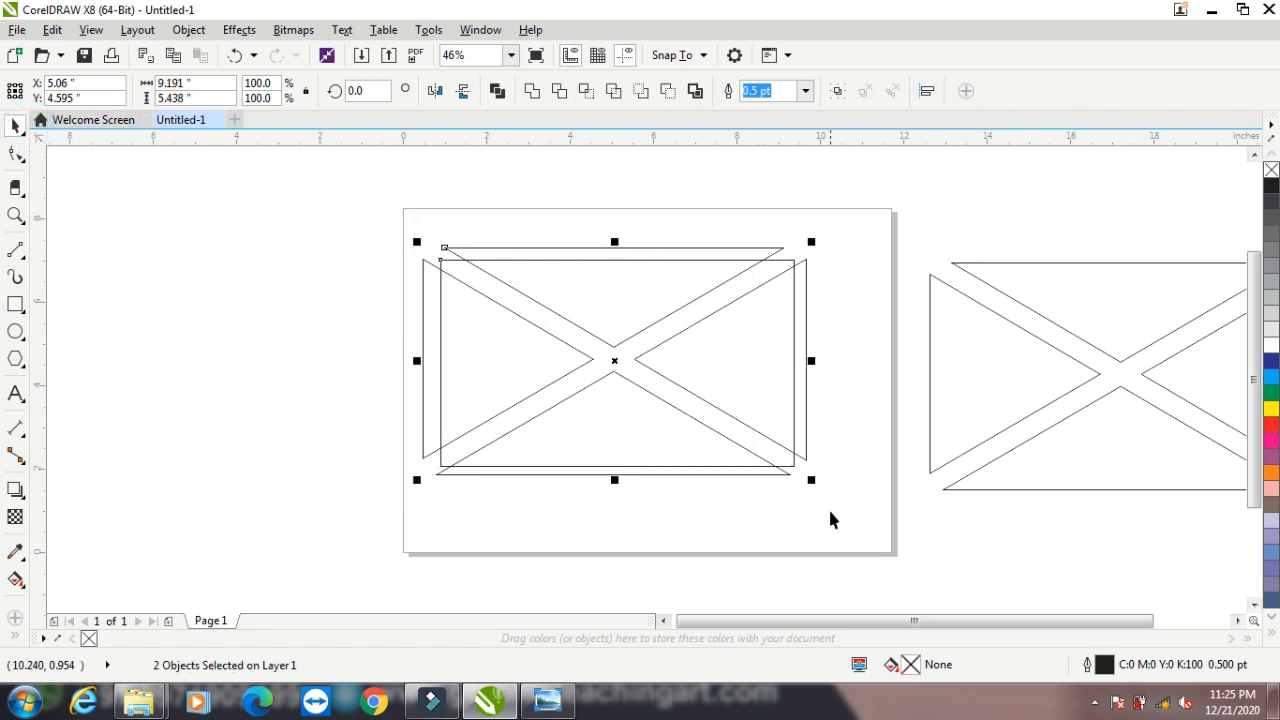
key("c")
key("e")
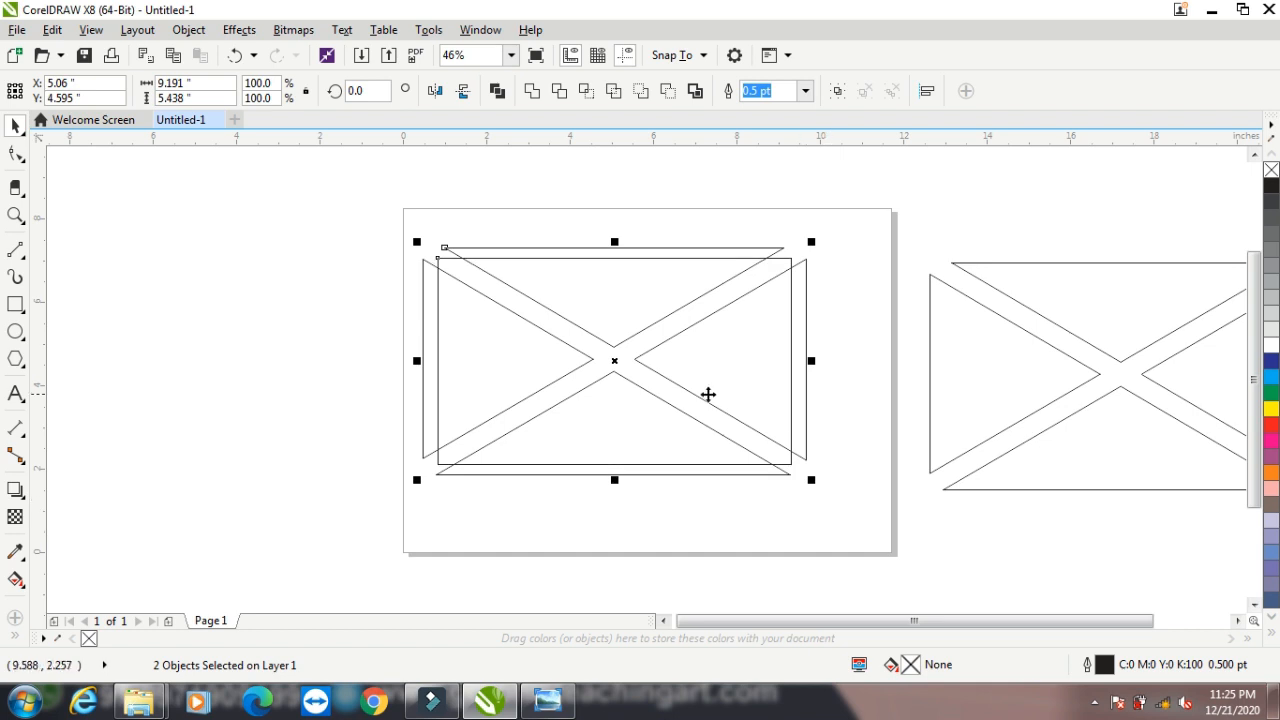
- Trim the four-triangle shape with the centered rectangle, move the rectangle aside, and delete both the rectangle and the trimmed frame
left_click(560, 91)
left_click(280, 250)
left_click_drag(576, 347, 162, 396)
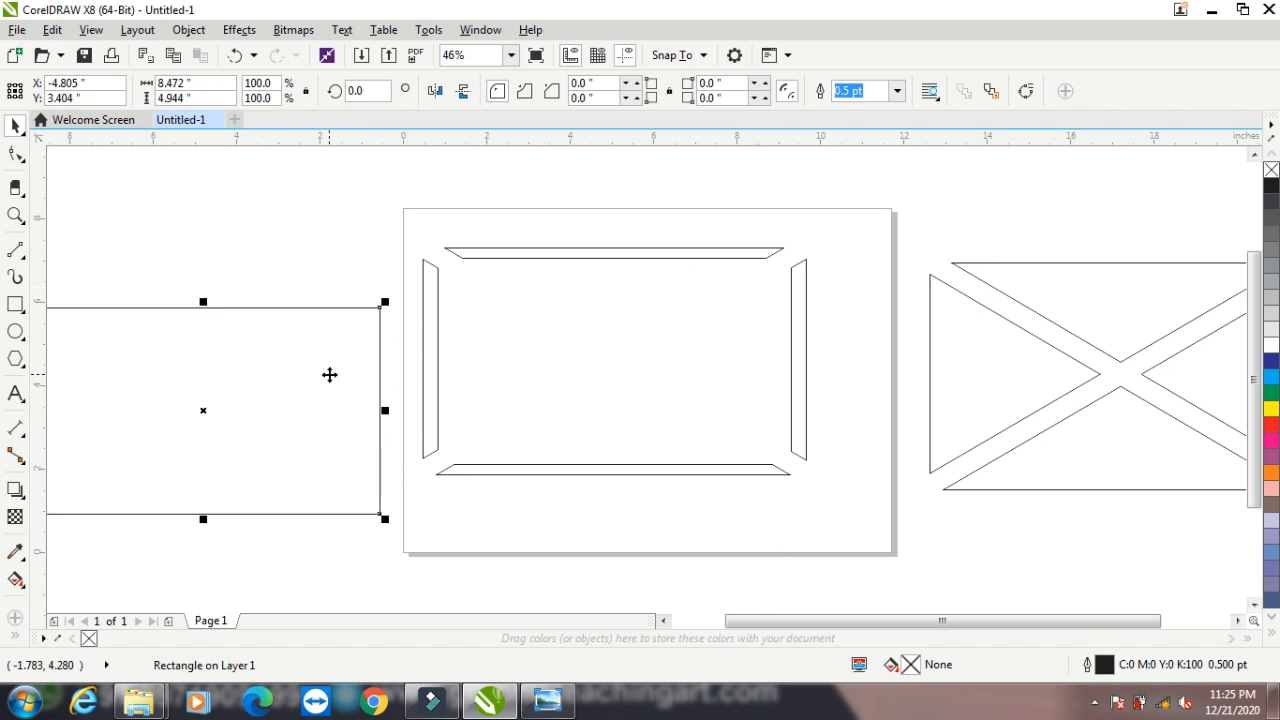
key("Delete")
left_click(554, 253)
key("Delete")
- Move the copied four-triangle shape onto the middle of the page and break it apart into separate triangles
left_click_drag(1037, 306, 573, 319)
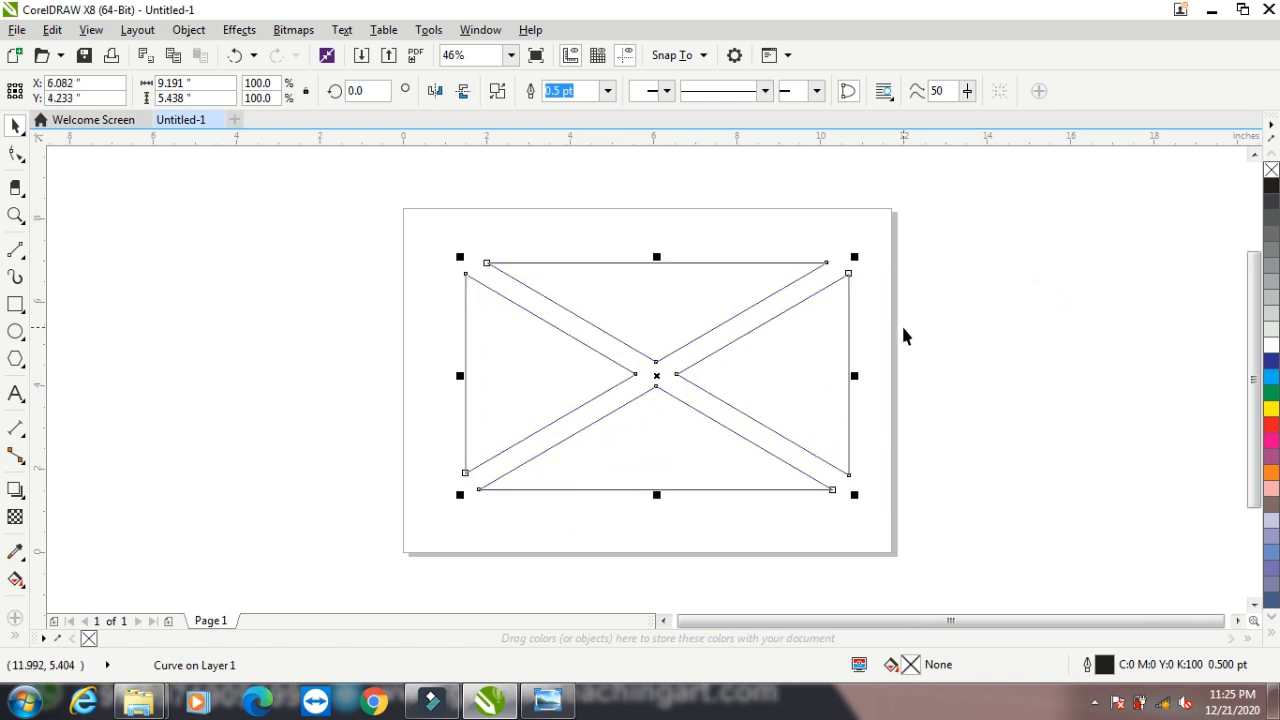
left_click_drag(849, 330, 840, 335)
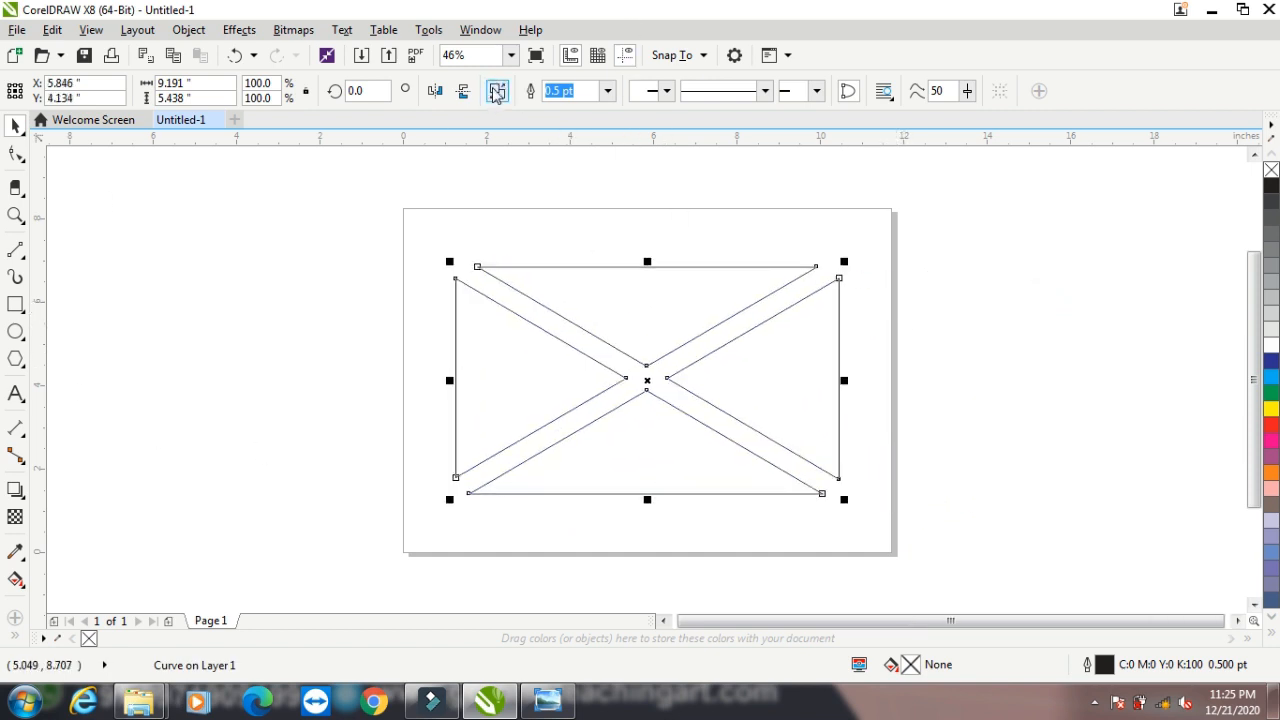
left_click(497, 91)
left_click(669, 224)
left_click(661, 317)
left_click(808, 386)
left_click(668, 472)
- Fill the left triangle blue, the upper one green, the right one pink and the lower one orange
left_click(481, 380)
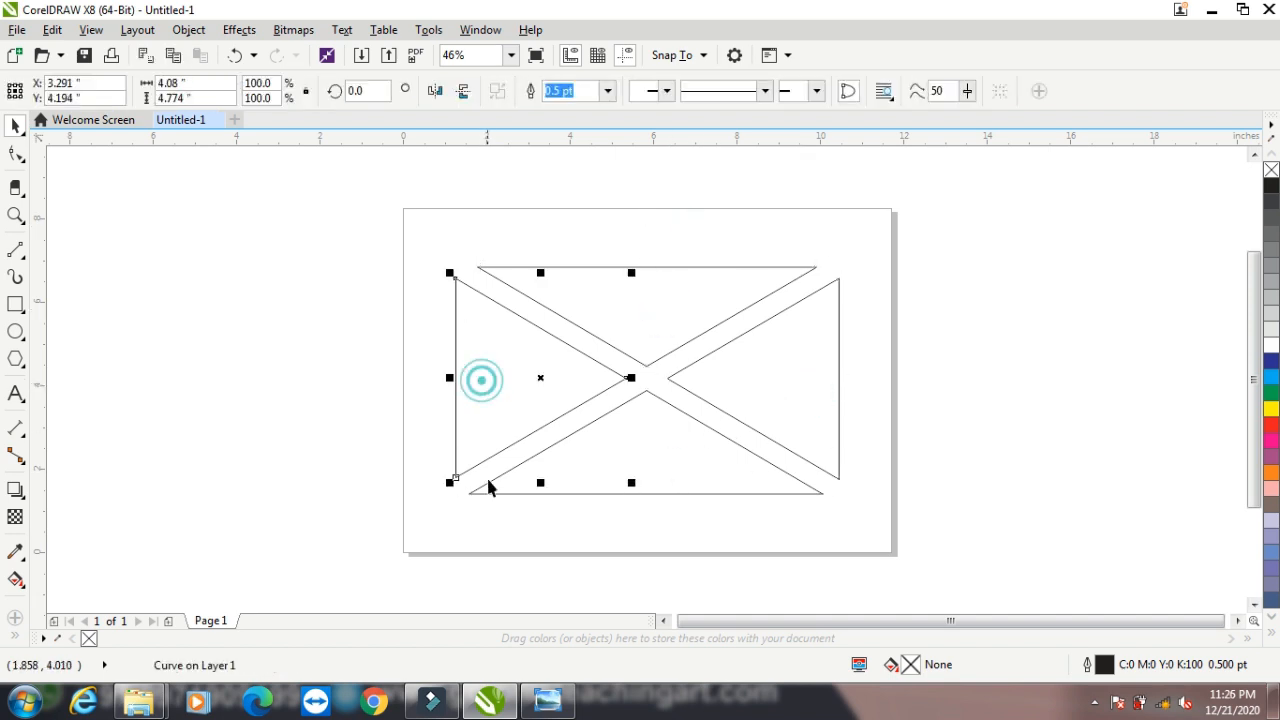
left_click(1271, 378)
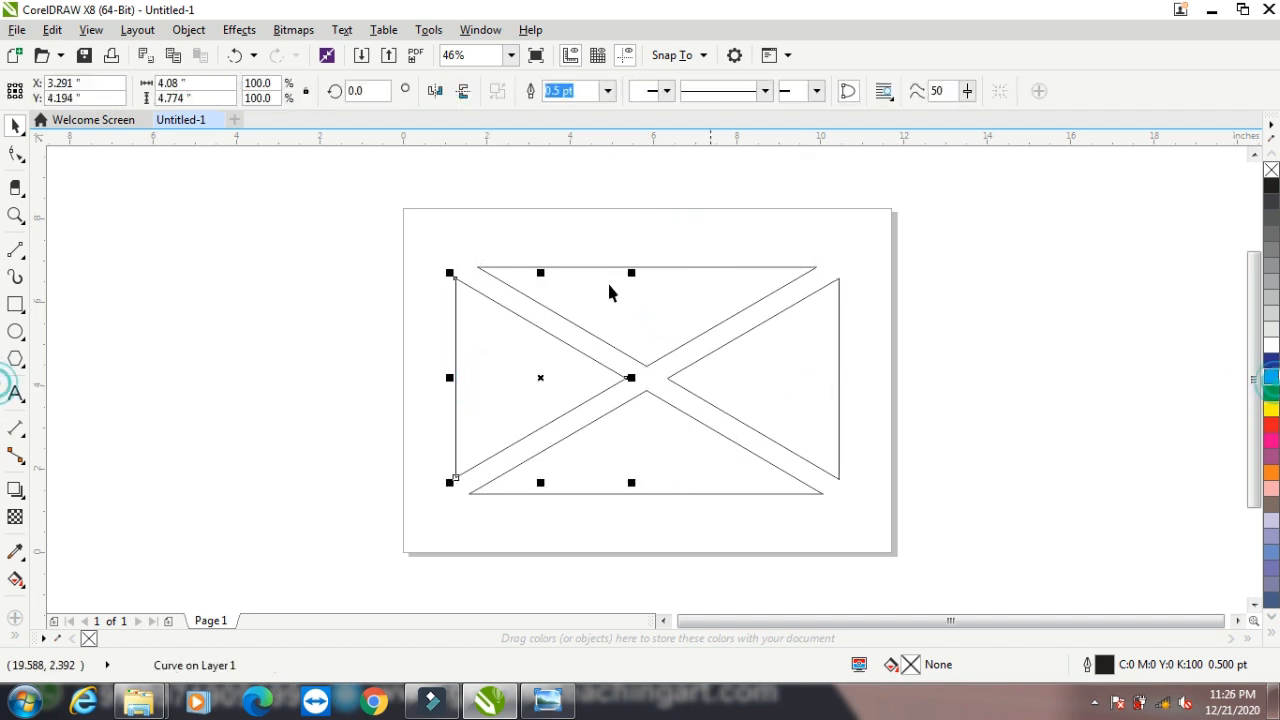
left_click(711, 285)
left_click(1271, 392)
left_click(783, 391)
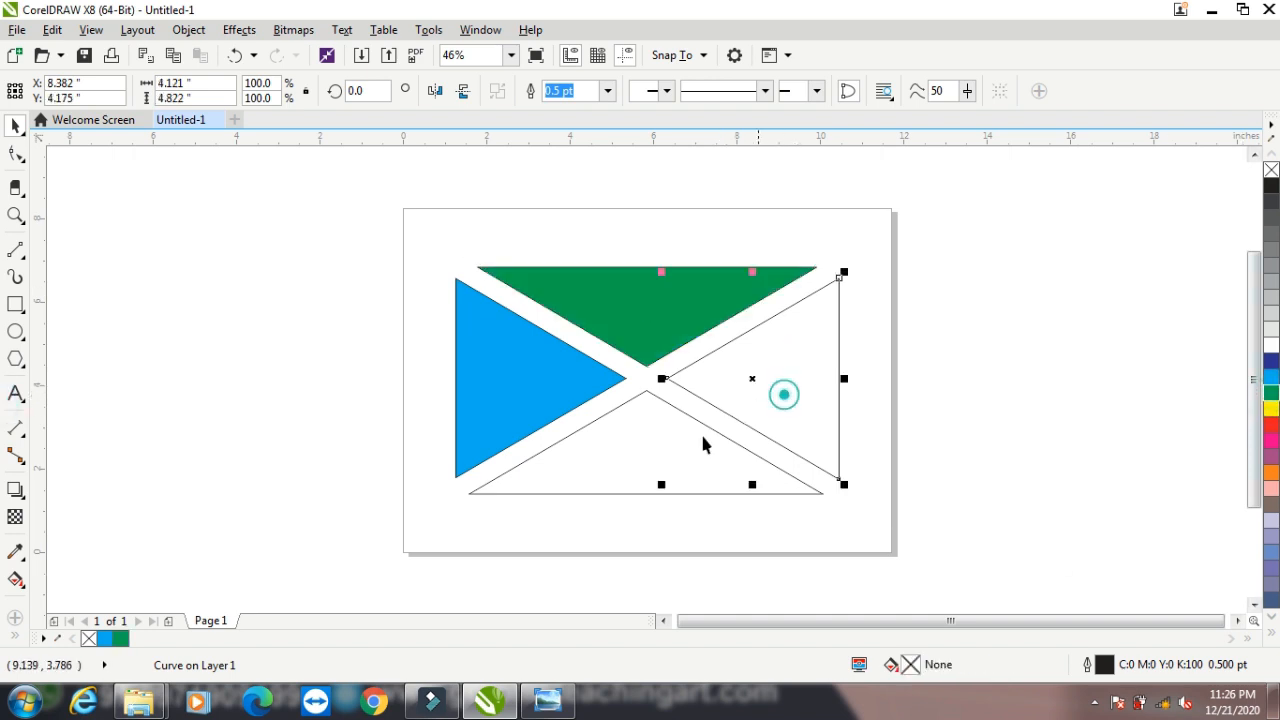
left_click(1271, 440)
left_click(568, 457)
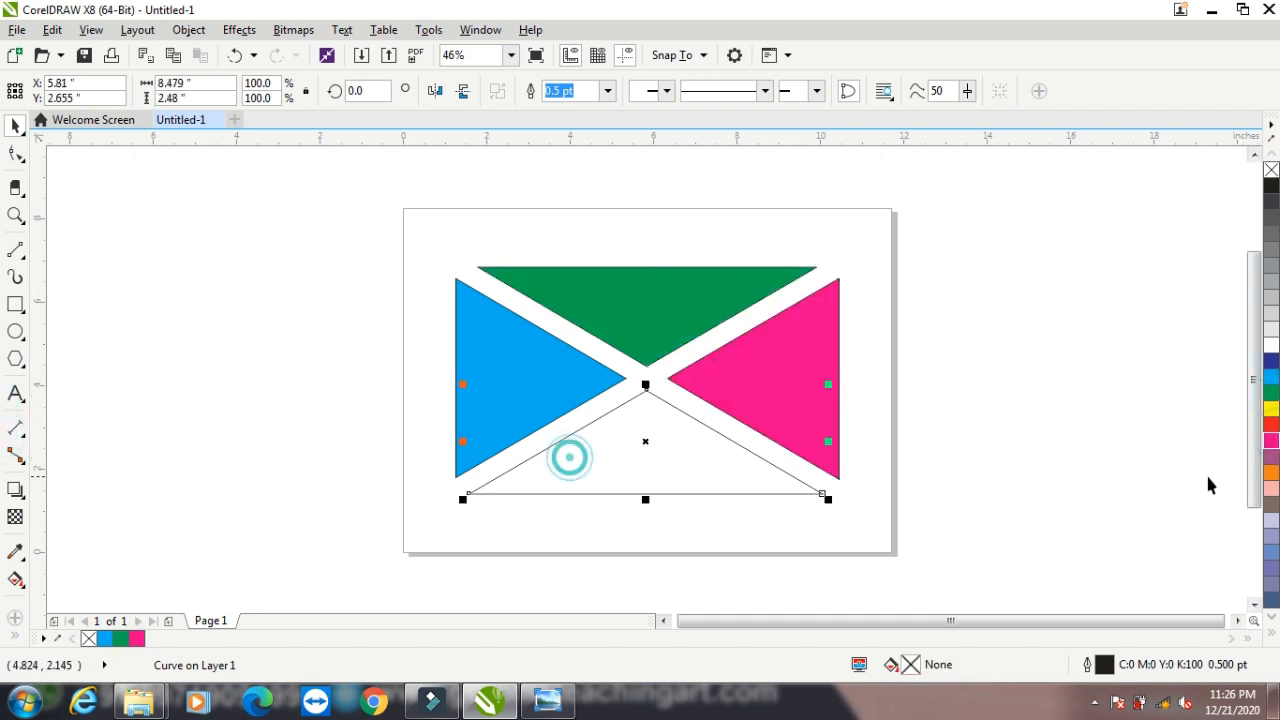
left_click(1271, 470)
- Remove the outlines from all four colored triangles and group them
left_click_drag(405, 224, 928, 565)
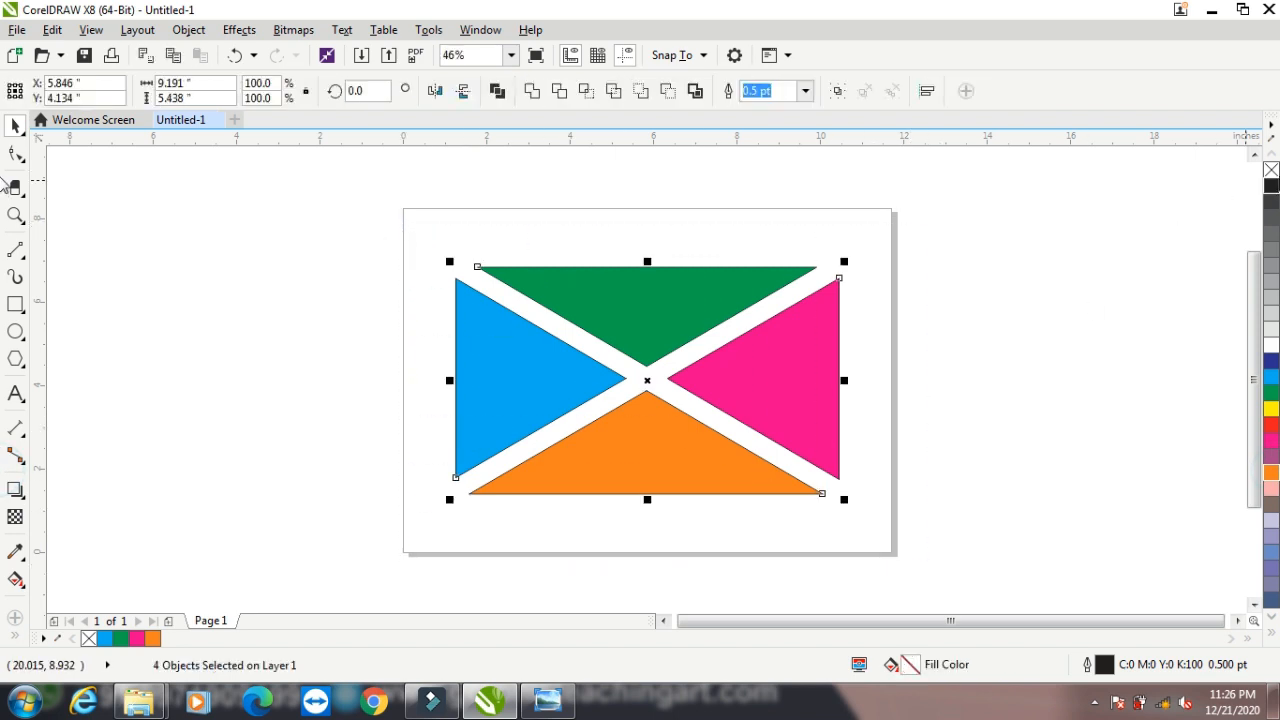
right_click(1271, 170)
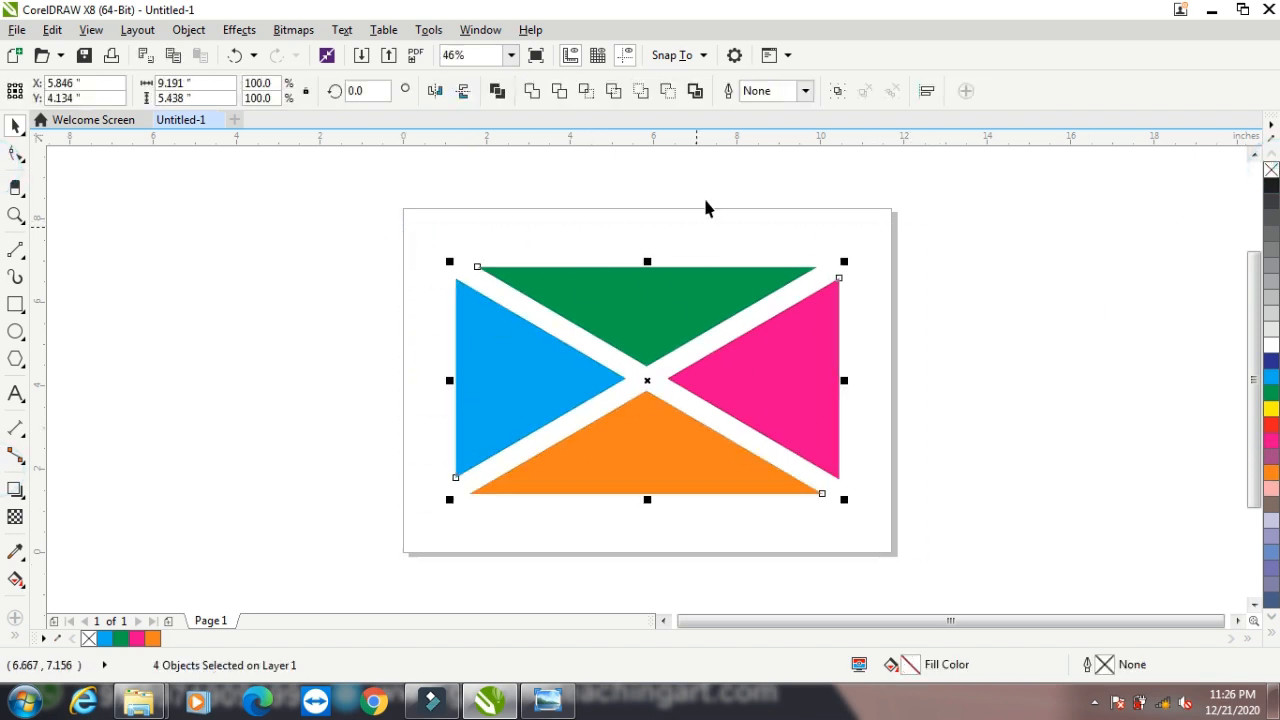
left_click(838, 91)
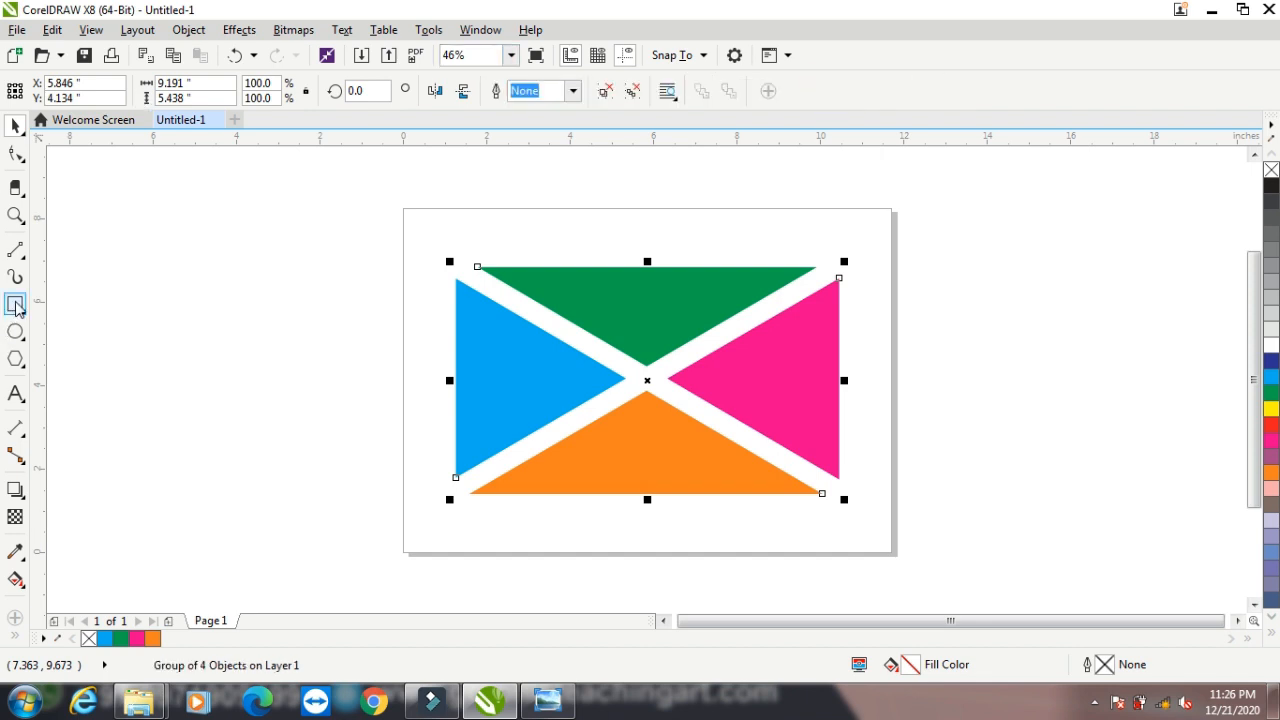
- Cover the triangle group with a centered white rectangle about 8.23 by 5.1 inches without an outline
left_click(16, 305)
left_click_drag(471, 277, 820, 493)
left_click(16, 127)
left_click(1268, 345)
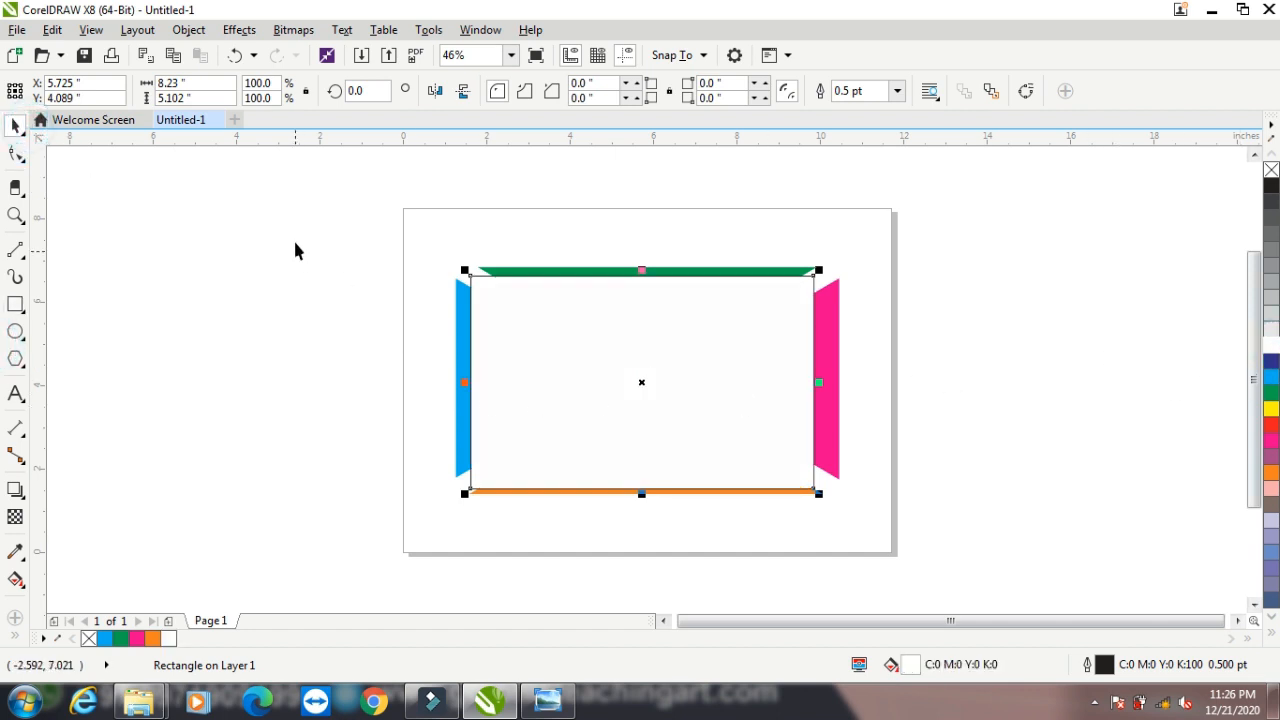
right_click(1271, 170)
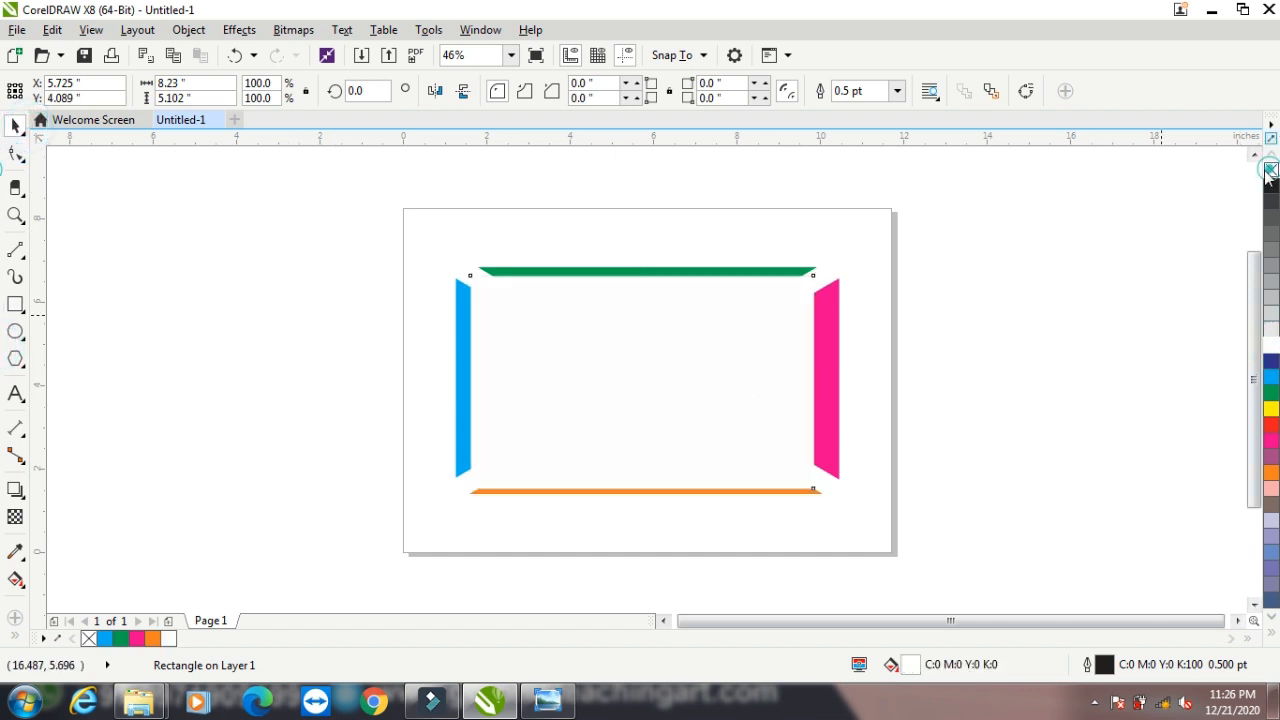
left_click_drag(324, 207, 898, 528)
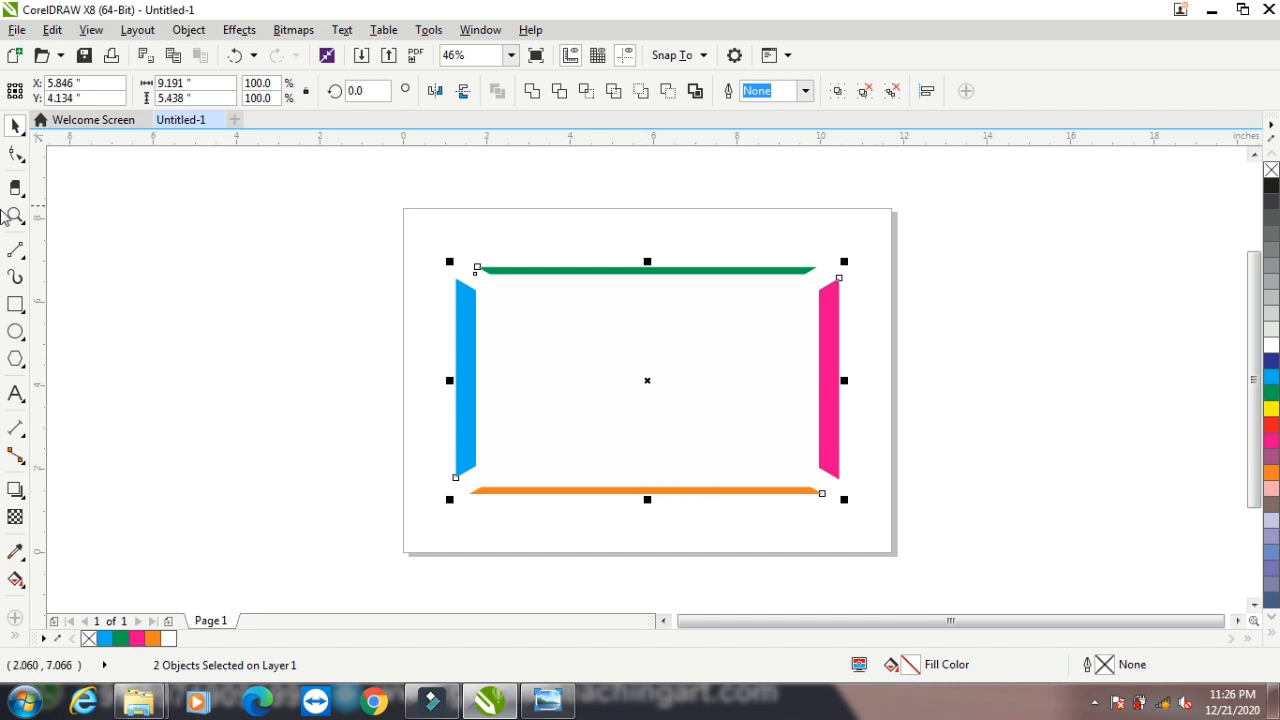
- Magnify the middle of the green strip with the Zoom tool
left_click(17, 189)
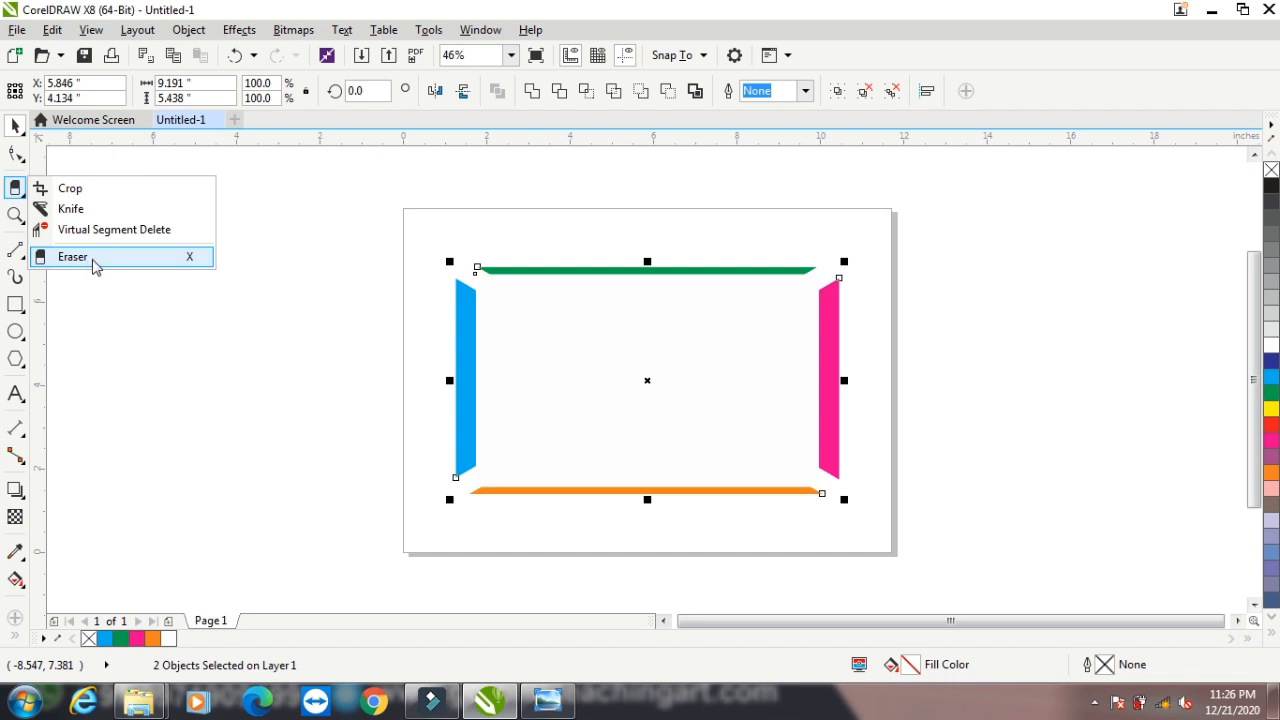
left_click(15, 214)
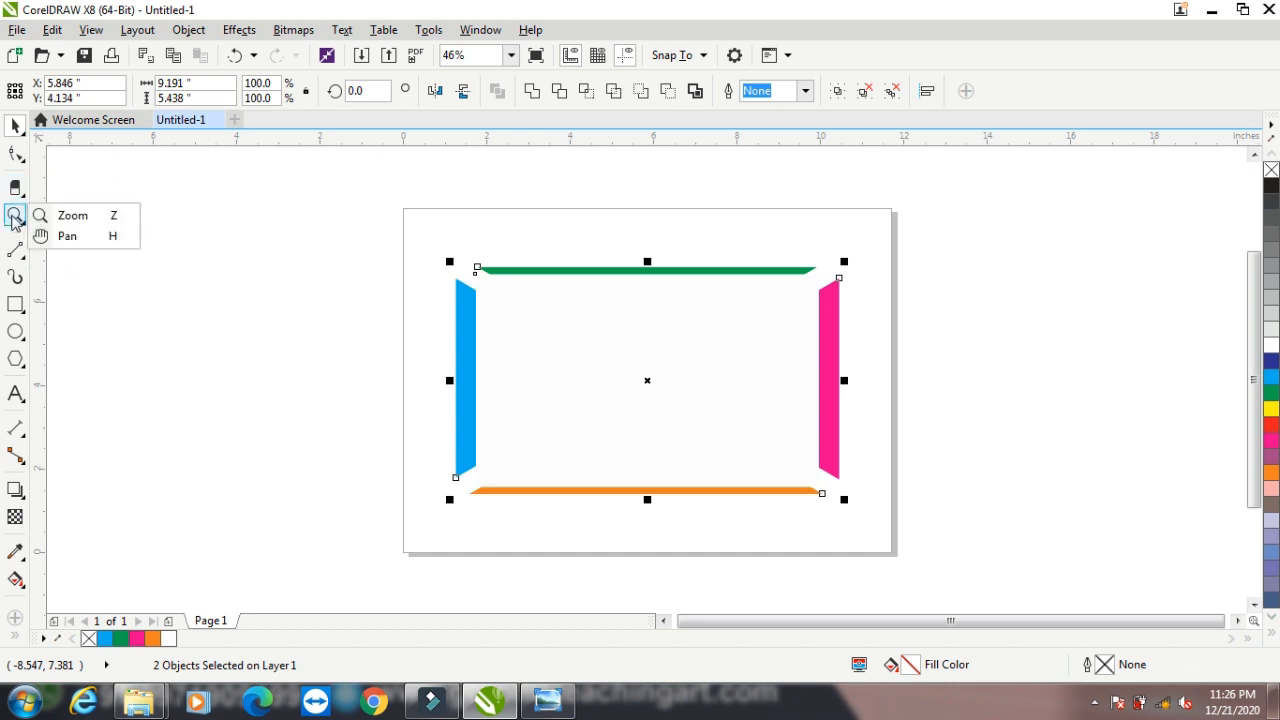
left_click(70, 217)
left_click_drag(614, 244, 700, 329)
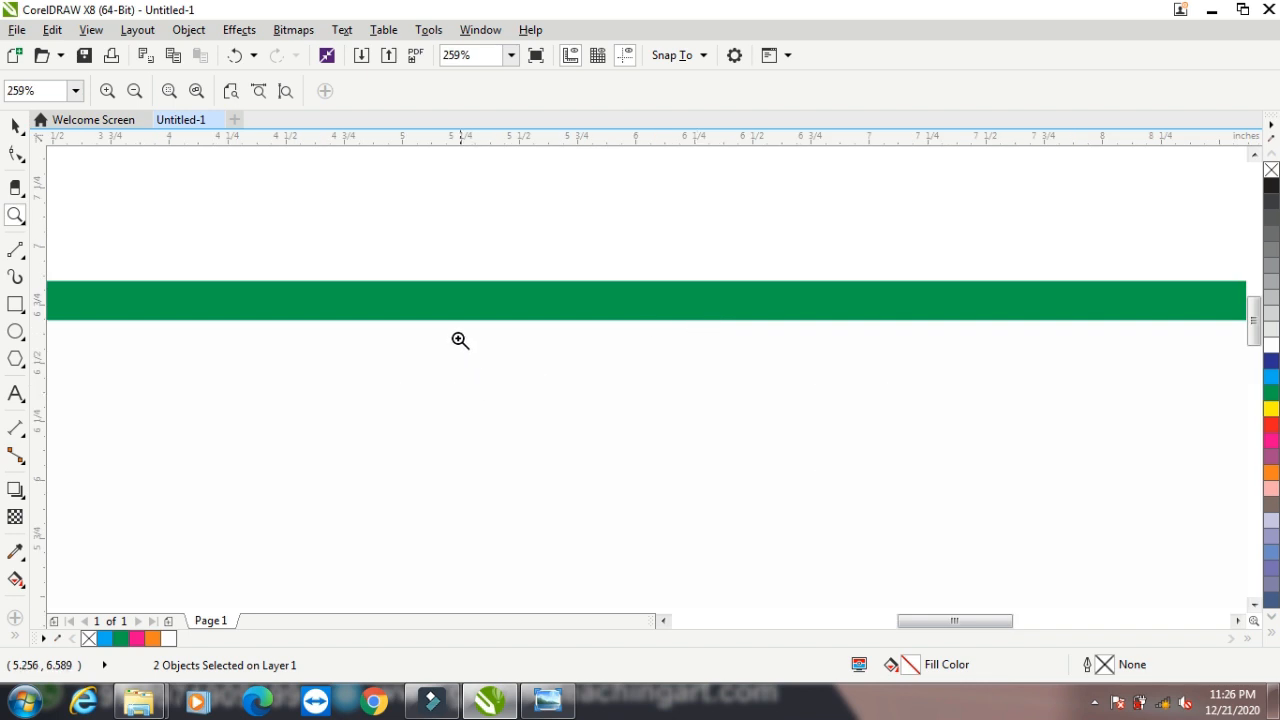
- Zoom back out to see the whole colored frame and shift the page slightly with the Pan tool
left_click(134, 90)
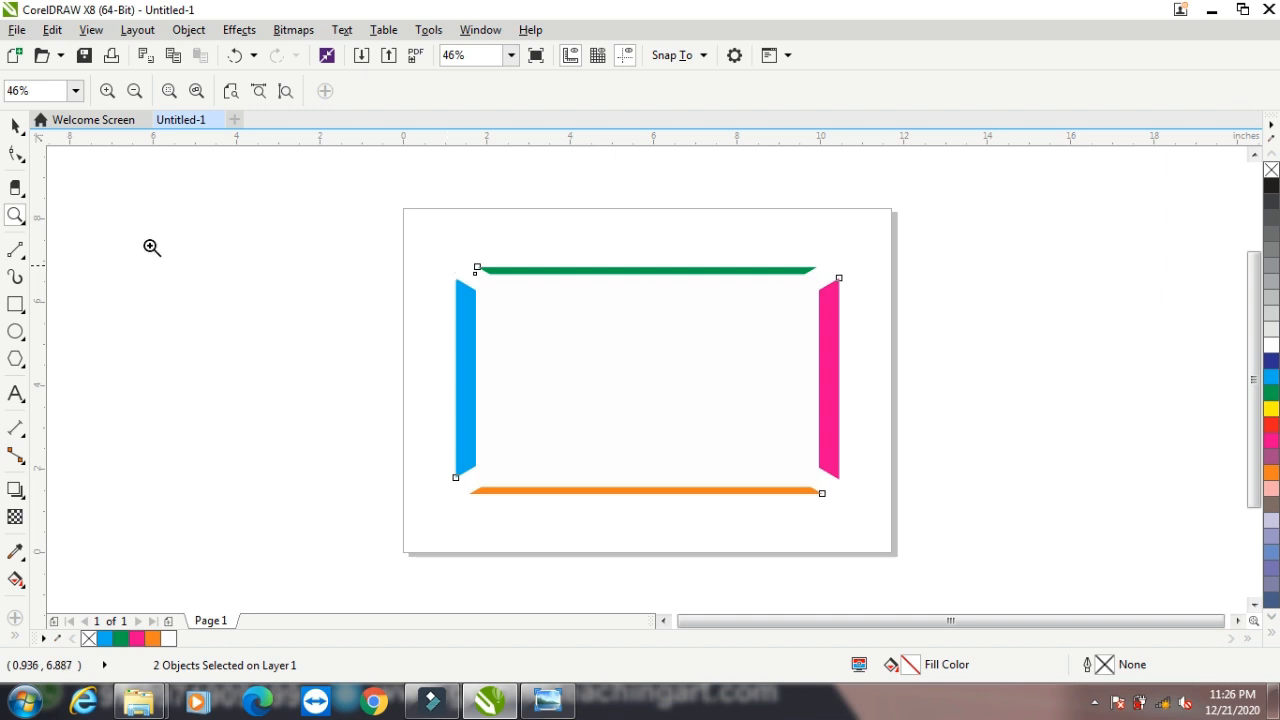
left_click(22, 220)
left_click(72, 244)
mouse_move(689, 300)
left_mouse_down()
mouse_move(286, 251)
mouse_move(778, 425)
mouse_move(591, 283)
mouse_move(659, 321)
left_mouse_up()
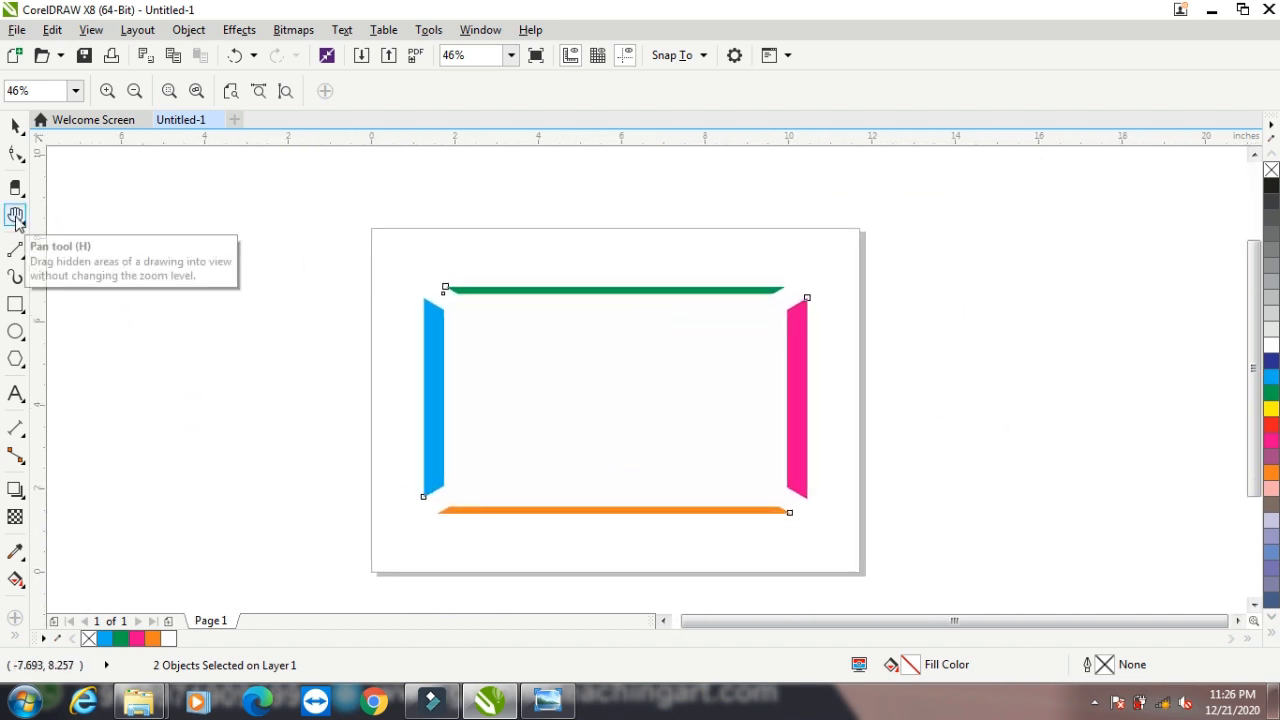
- Select the whole colored frame with its white rectangle and delete it from the page
left_click(15, 125)
mouse_move(303, 229)
left_mouse_down()
mouse_move(725, 514)
mouse_move(942, 607)
left_mouse_up()
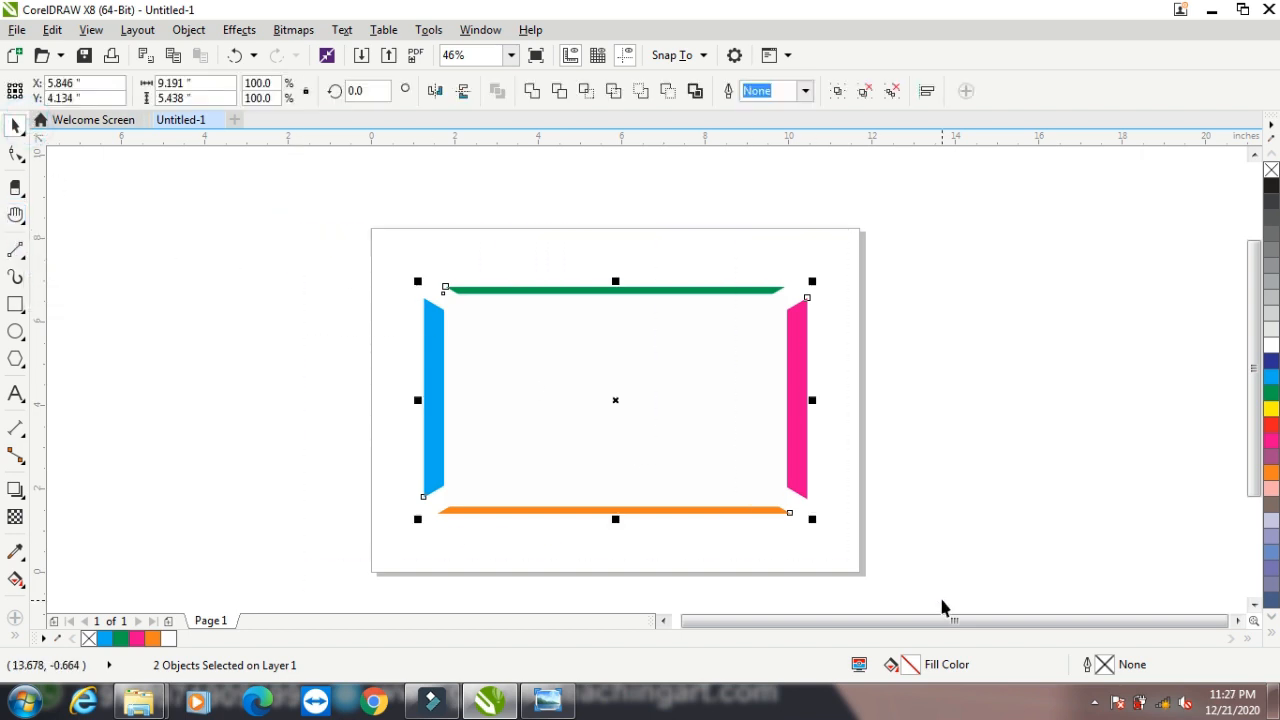
key("Delete")
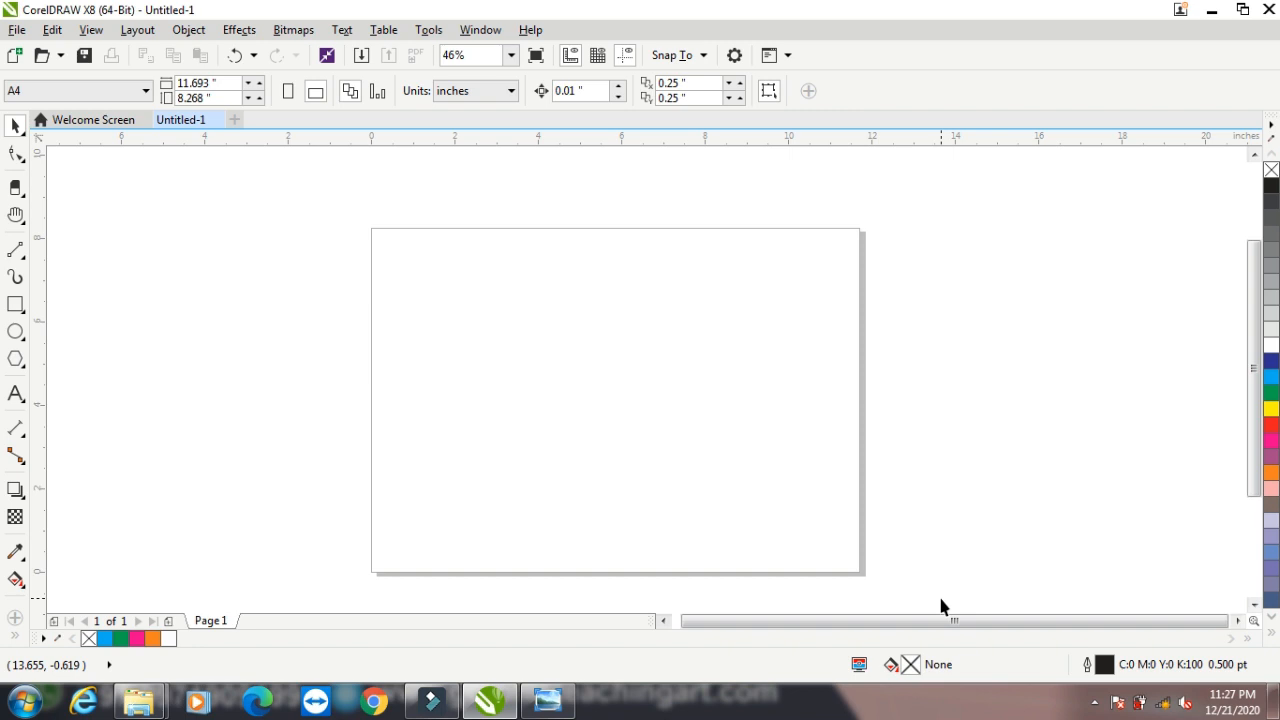
- Draw a wavy line about 8.1 inches wide and 1.2 inches high across the upper page with the Freehand tool
left_click(16, 252)
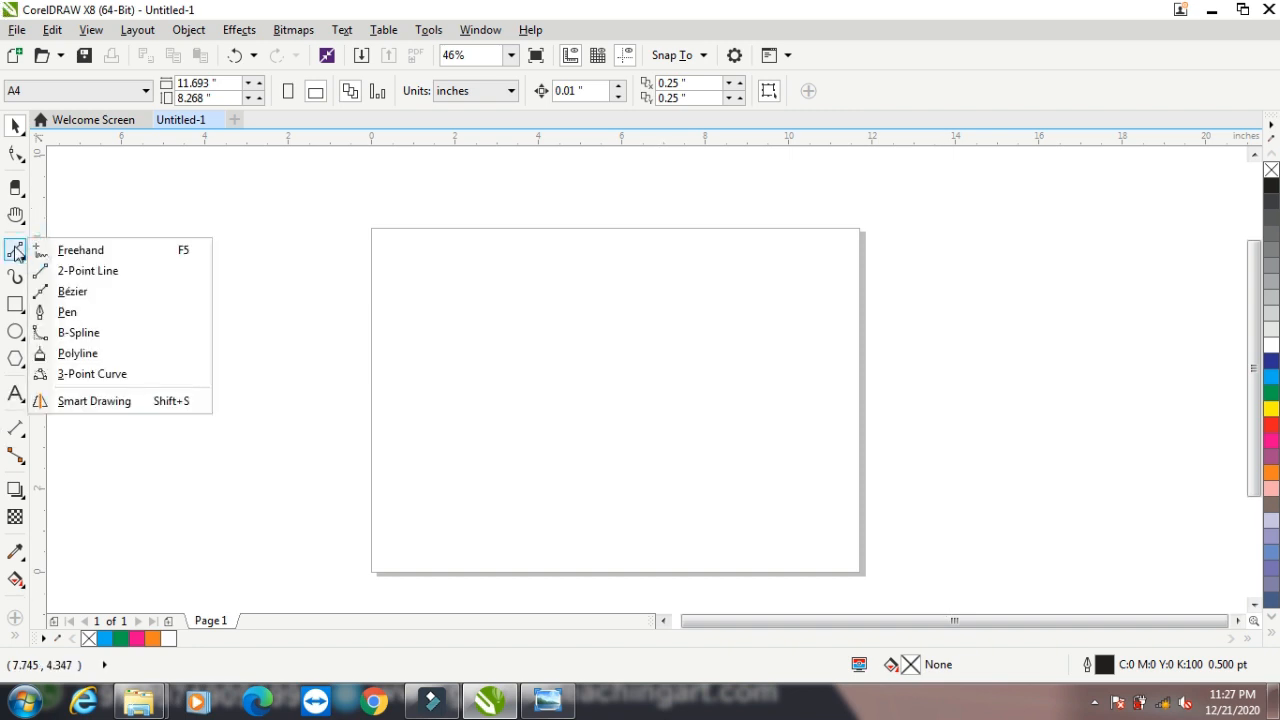
left_click(70, 252)
mouse_move(449, 360)
left_mouse_down()
mouse_move(538, 360)
mouse_move(631, 320)
mouse_move(686, 366)
mouse_move(786, 328)
left_mouse_up()
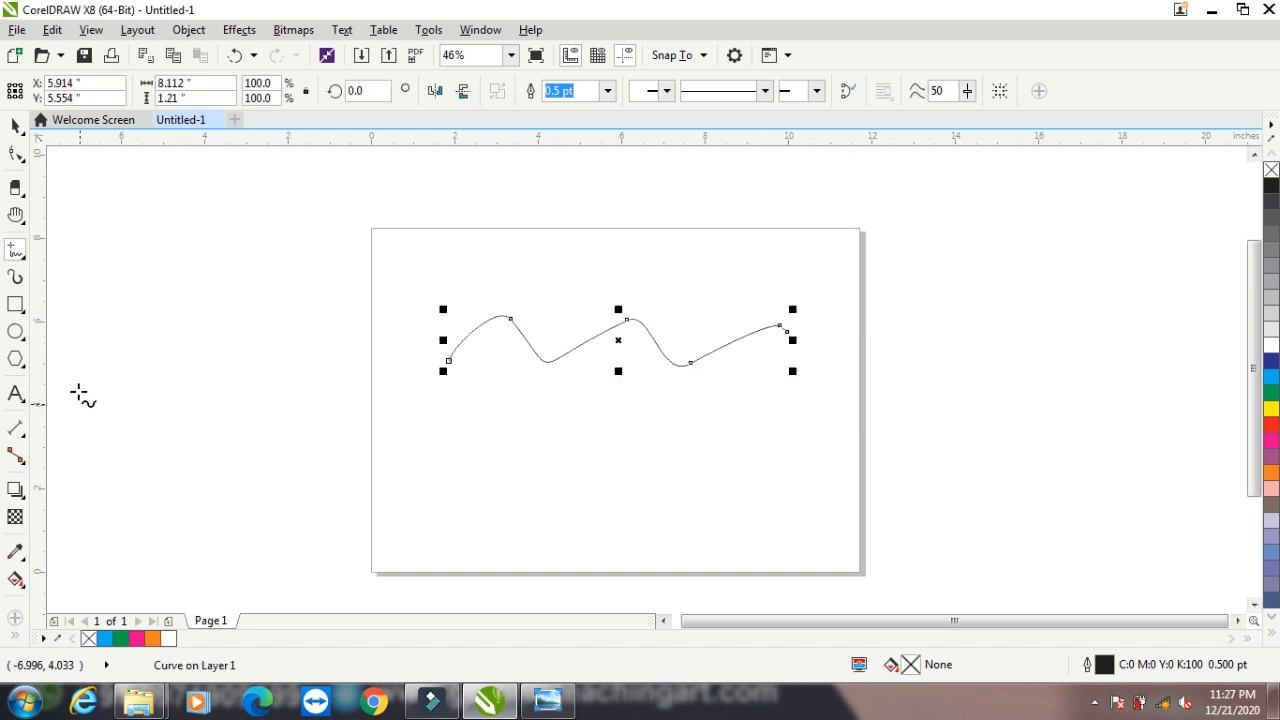
- Draw a horizontal line about 8.3 inches long below the wavy curve with the 2-Point Line tool
left_click(16, 252)
left_click(68, 272)
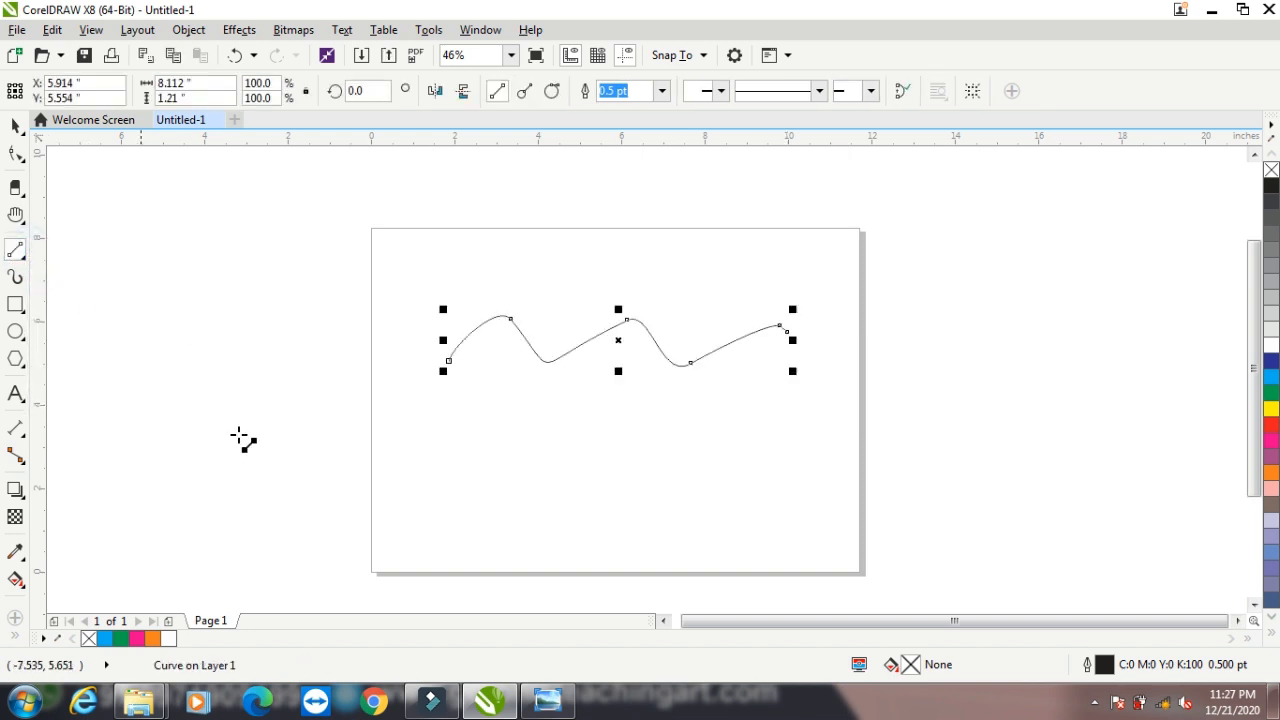
left_click_drag(464, 440, 811, 440)
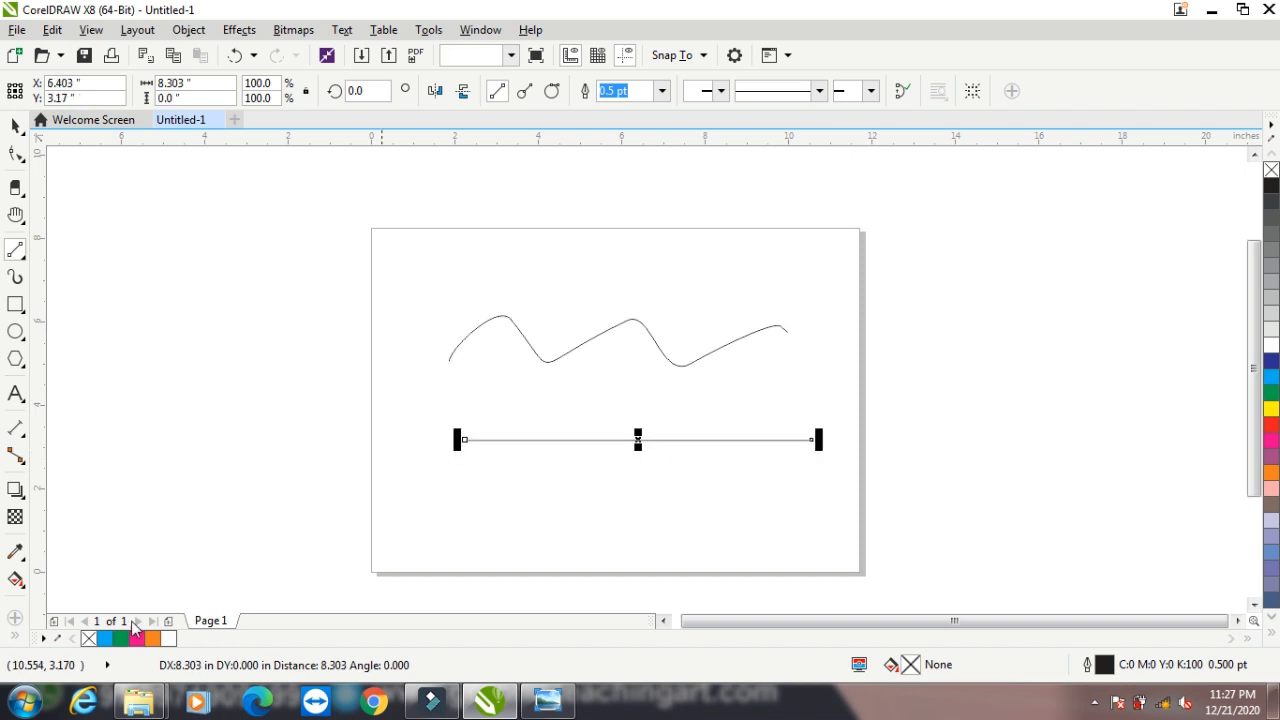
- Draw a slanted line beside the page with the Bézier tool and close it back onto its starting node
left_click(16, 251)
left_click(70, 291)
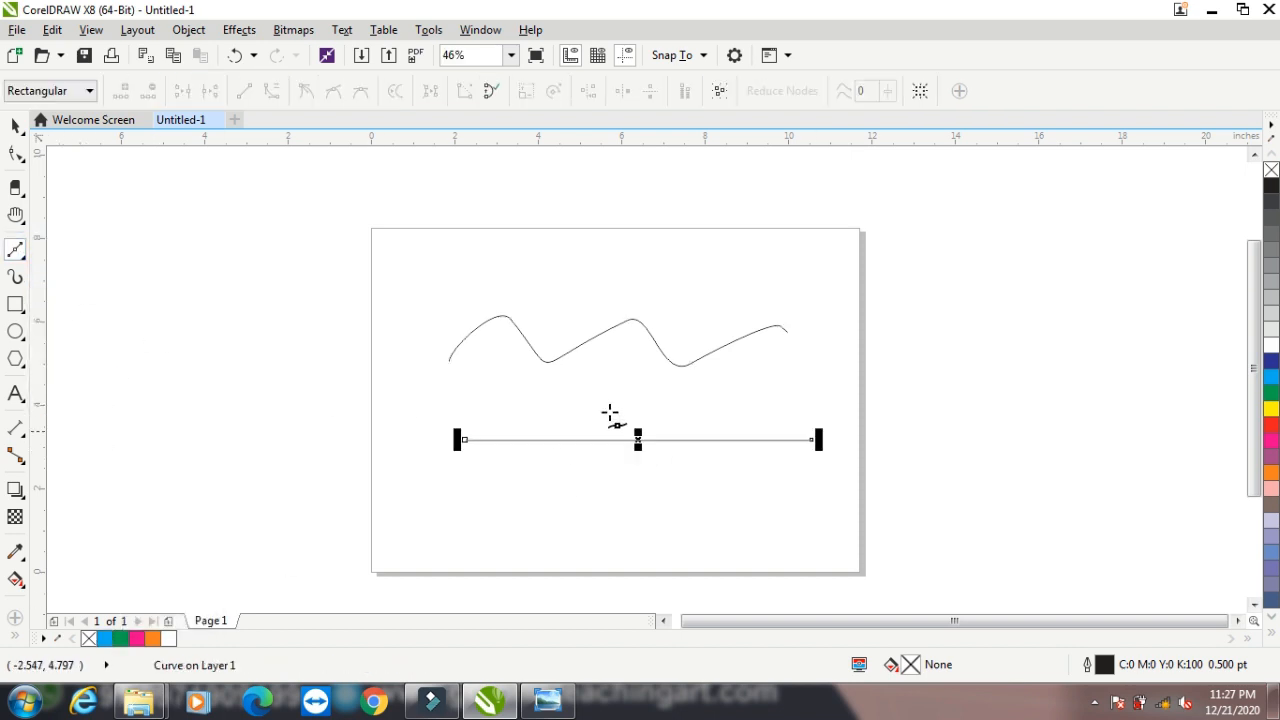
left_click(908, 335)
left_click(1080, 248)
key("space")
left_click(908, 336)
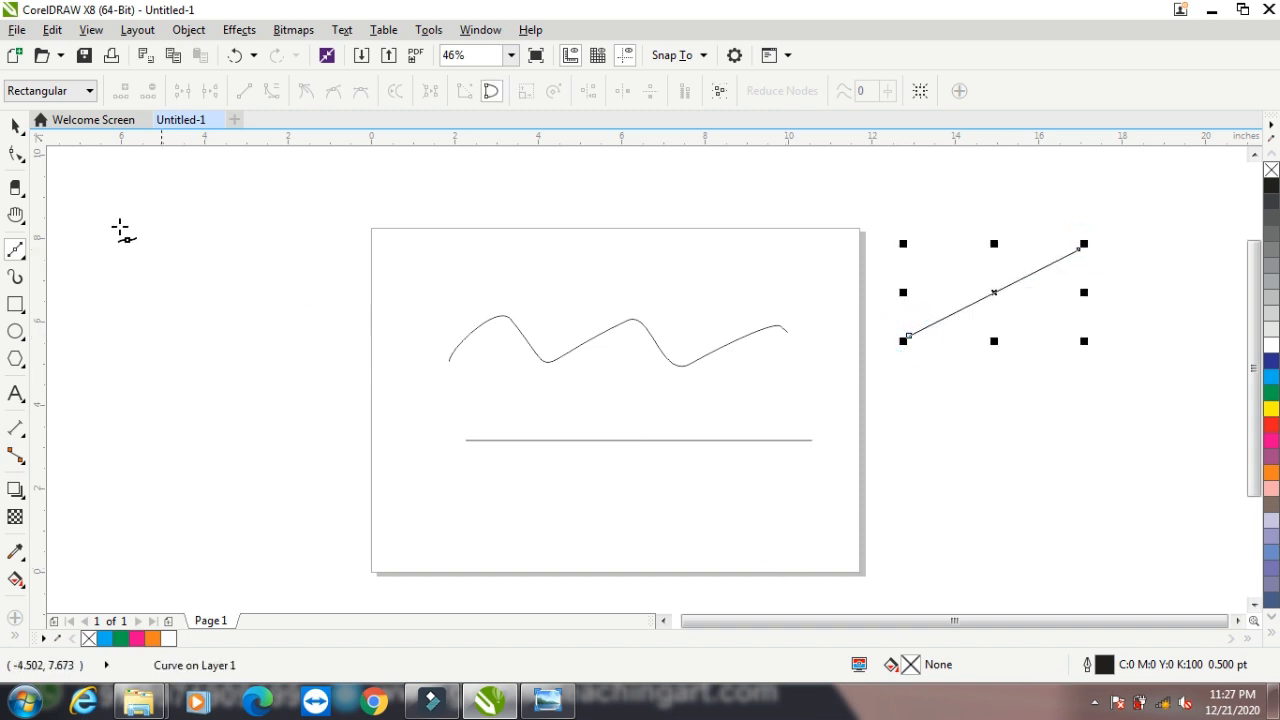
- Convert one of the slanted line's two overlapping segments to a curve and bow it downward
left_click(13, 156)
right_click(958, 311)
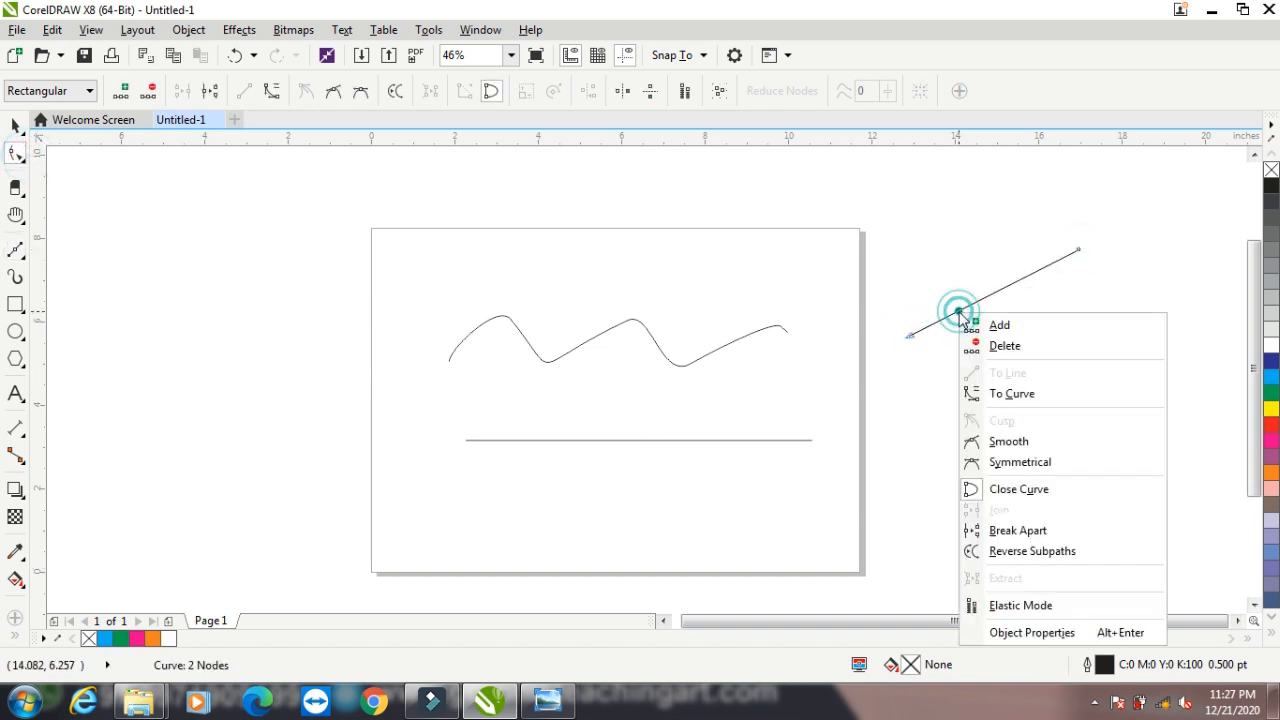
left_click(1005, 393)
left_click_drag(965, 312, 975, 365)
left_click(963, 312)
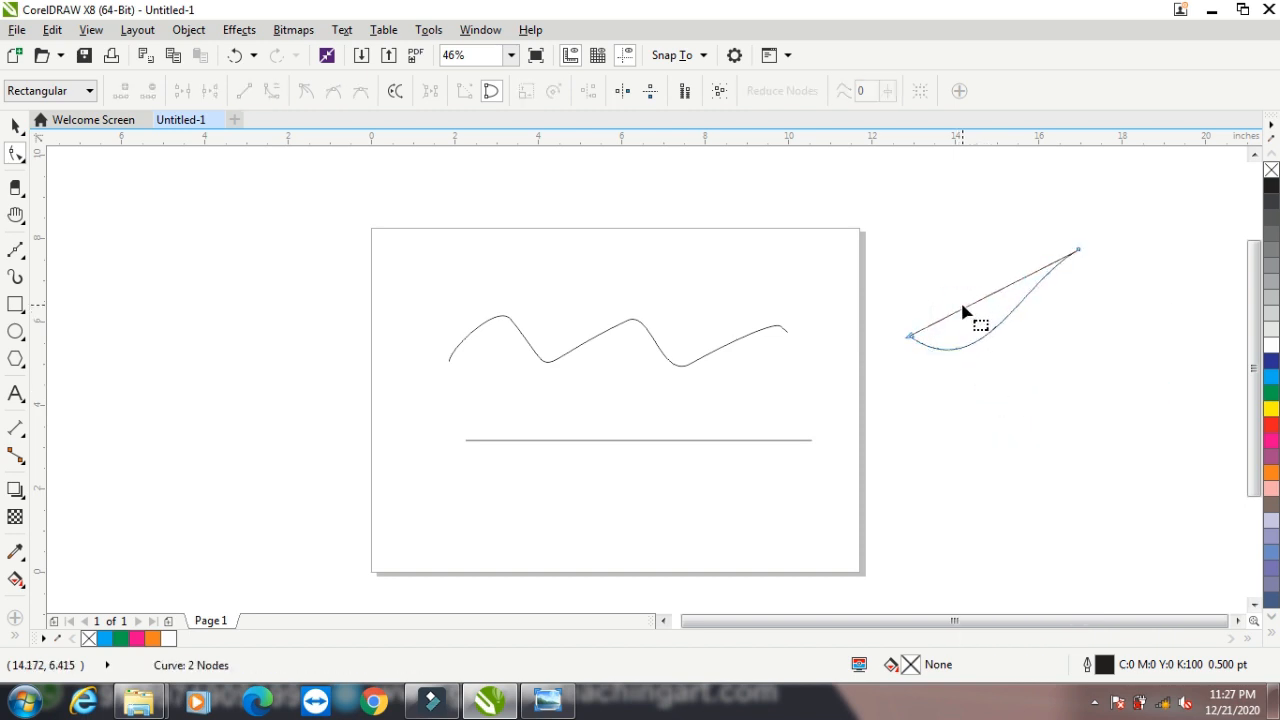
- Convert the remaining straight segment to a curve and bow it up and outward to form a teardrop
right_click(963, 314)
right_click(951, 314)
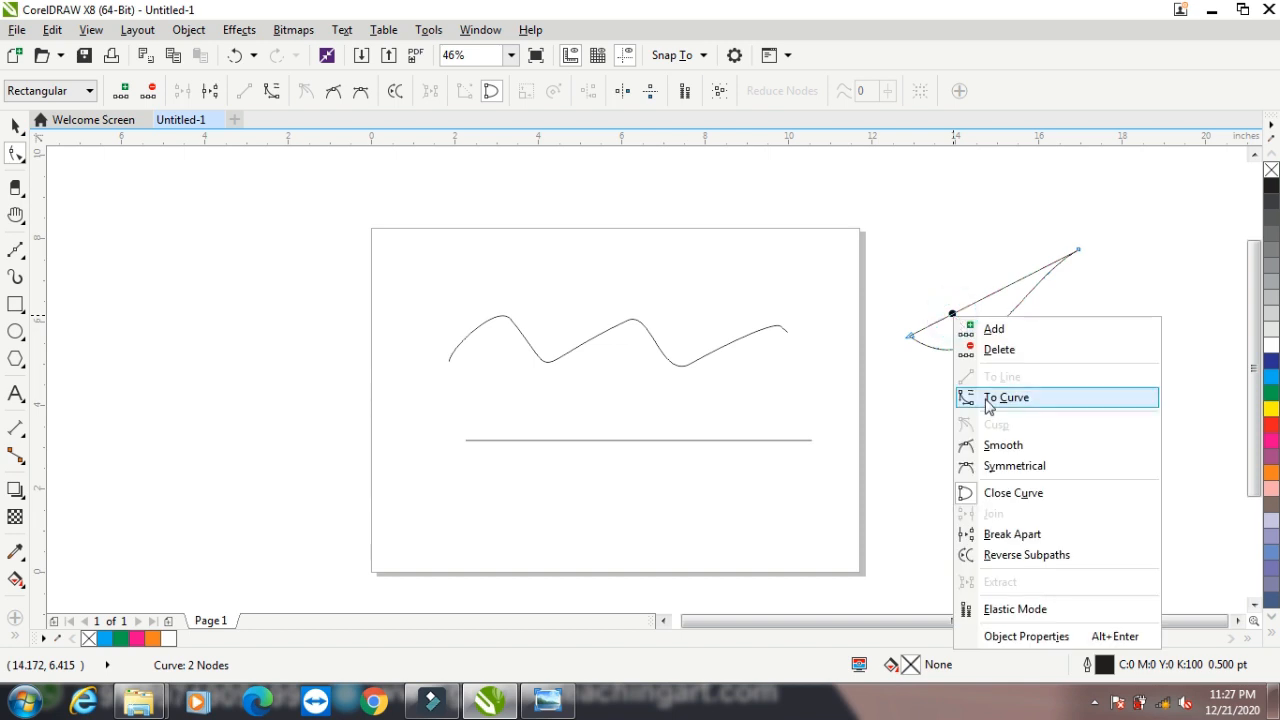
left_click(980, 394)
left_click(959, 306)
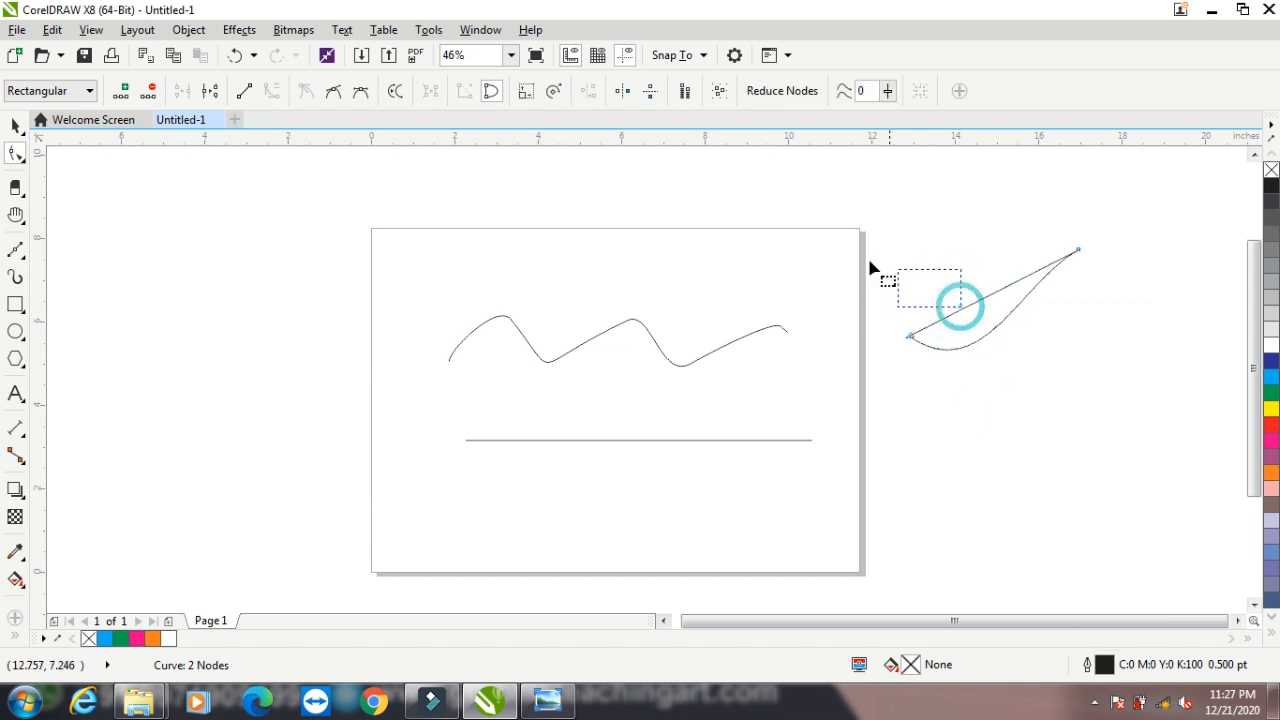
left_click(910, 337)
left_click_drag(960, 308, 872, 255)
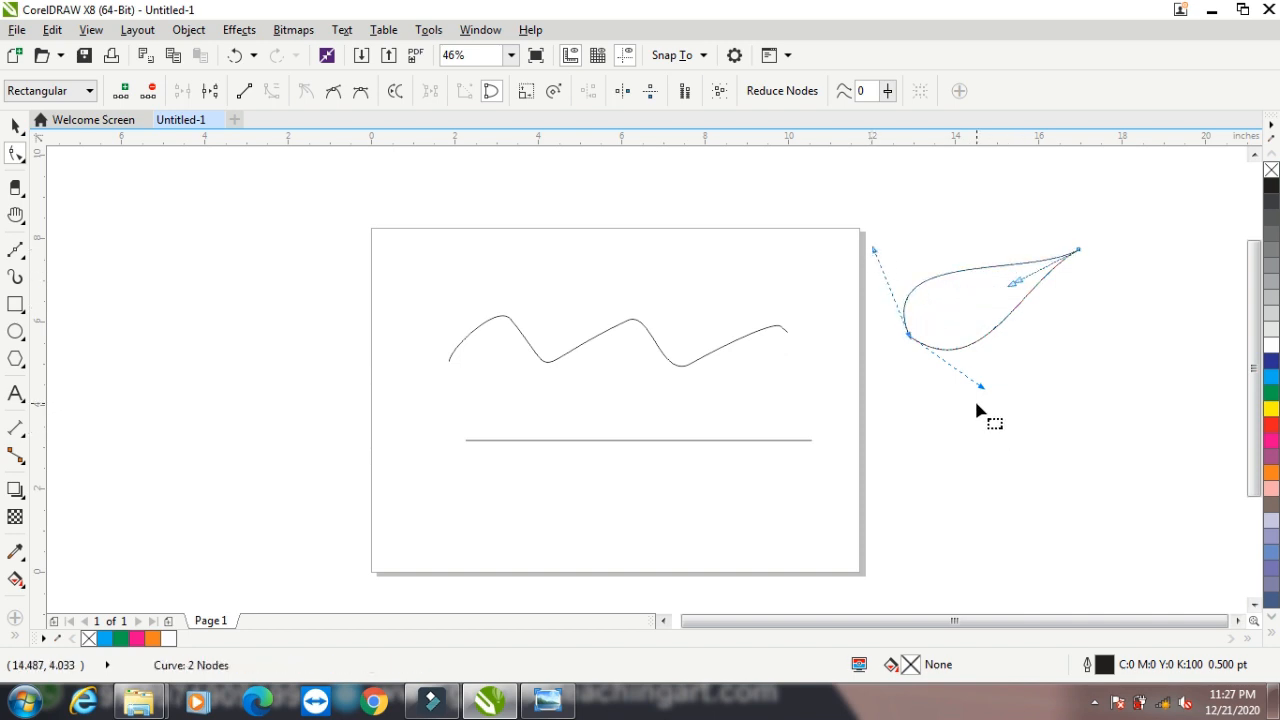
- Make the teardrop's lower-left node symmetrical, switch it to smooth and pull its handle down, for a shape about 4.3 by 2.7 inches
left_click_drag(877, 366, 950, 318)
left_click(358, 97)
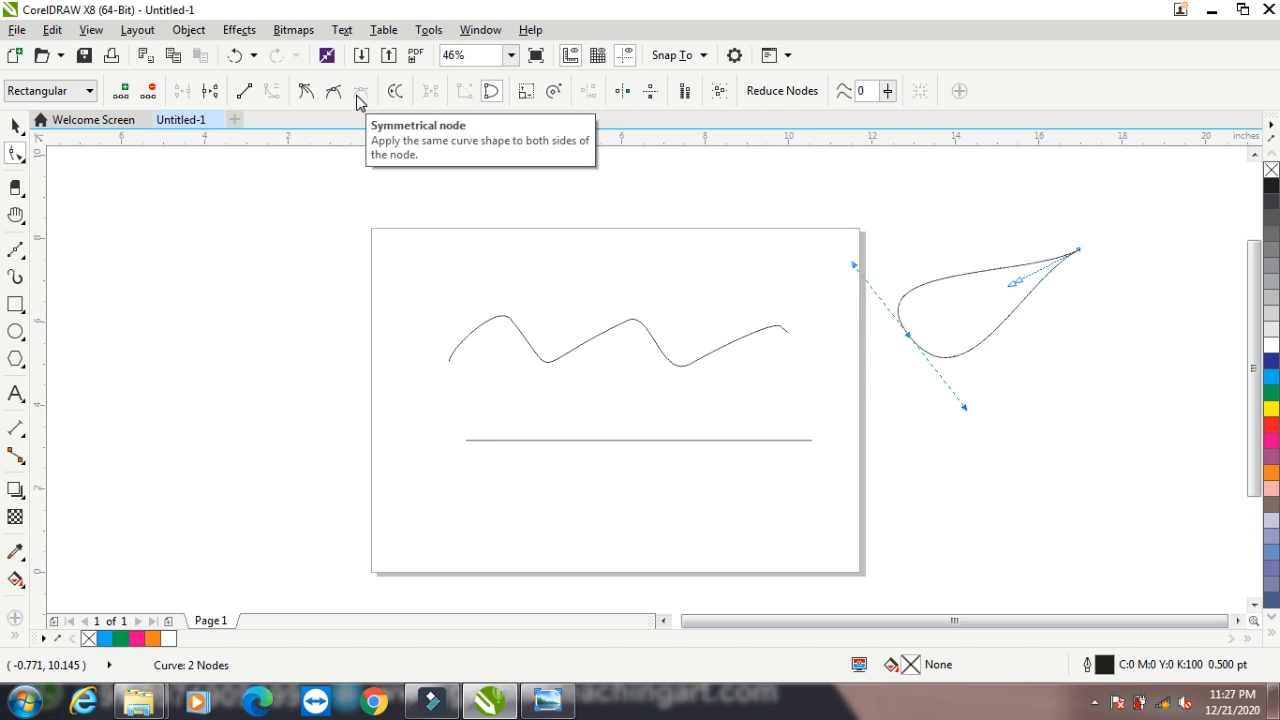
left_click(333, 91)
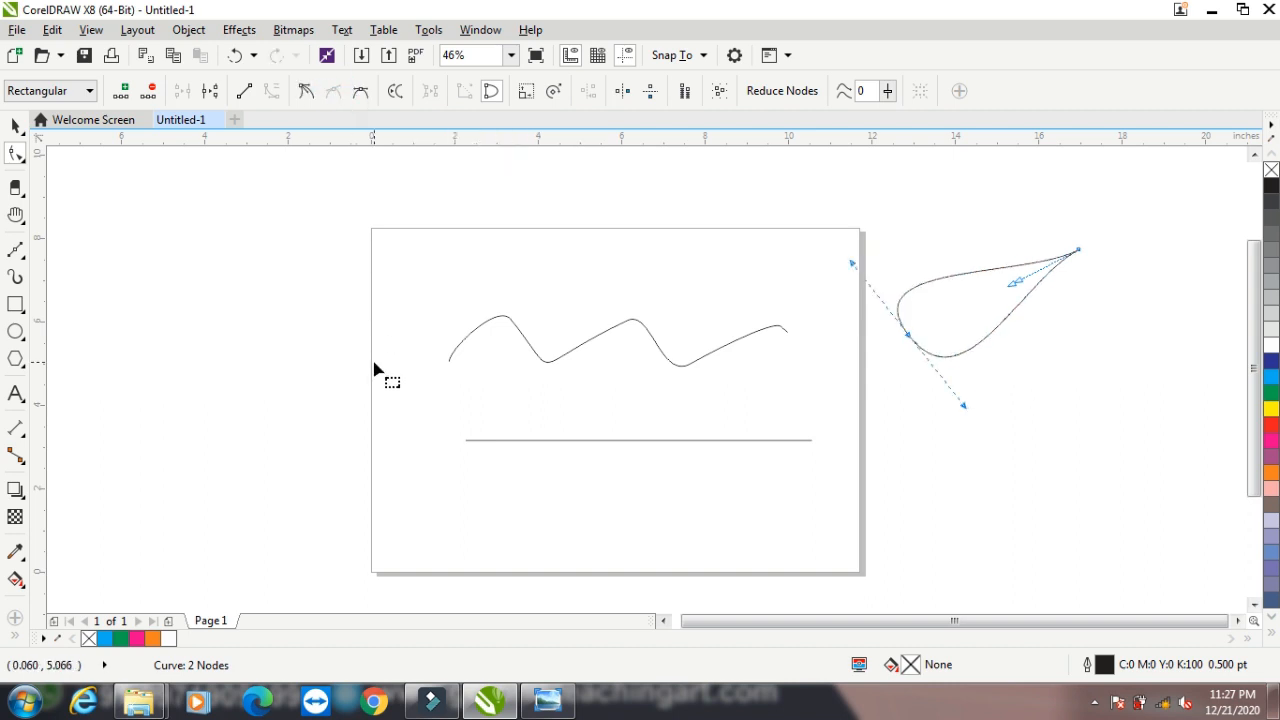
mouse_move(963, 406)
left_mouse_down()
mouse_move(949, 419)
mouse_move(962, 419)
left_mouse_up()
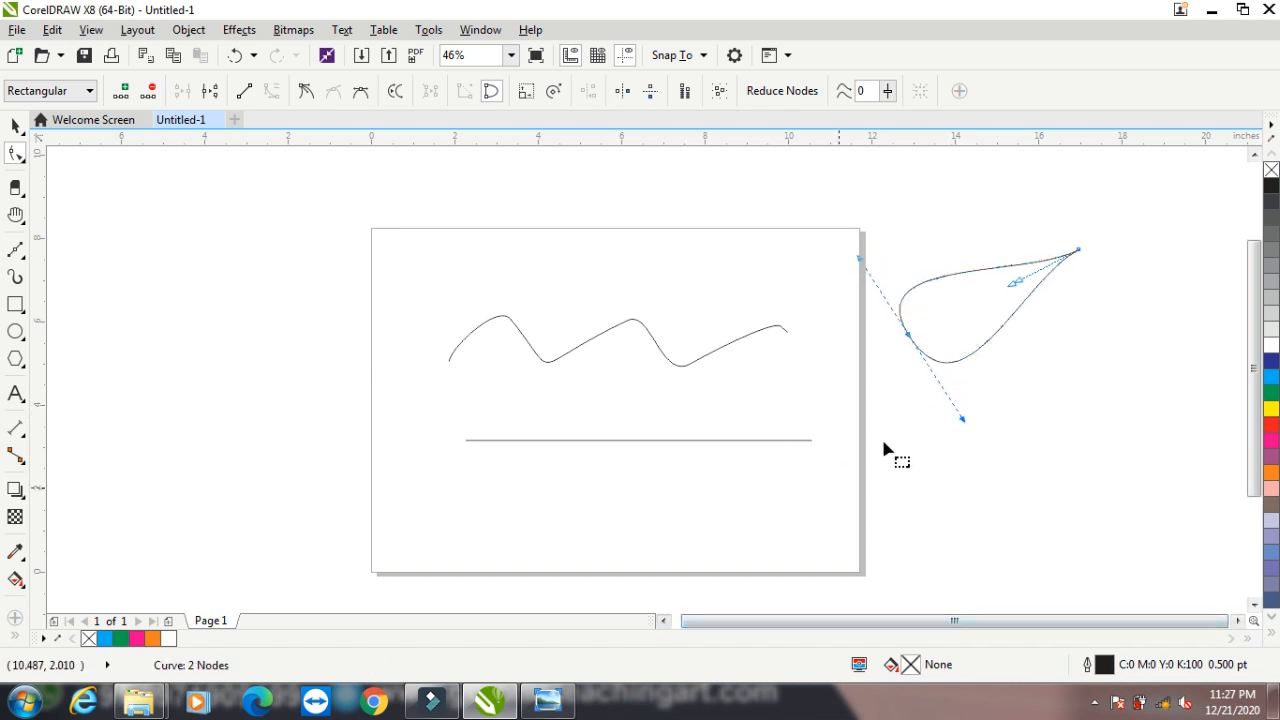
- Move the teardrop farther from the page and place its rotation center on its lower-left node
left_click(15, 124)
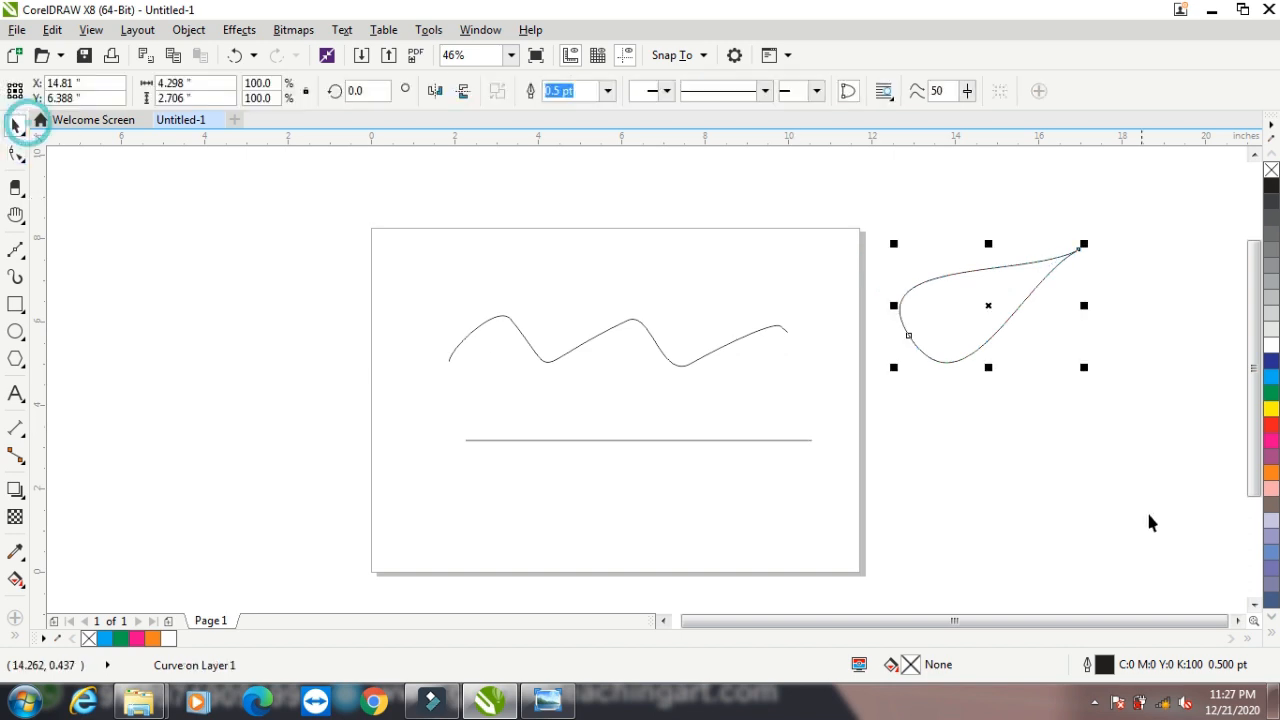
left_click(1236, 621)
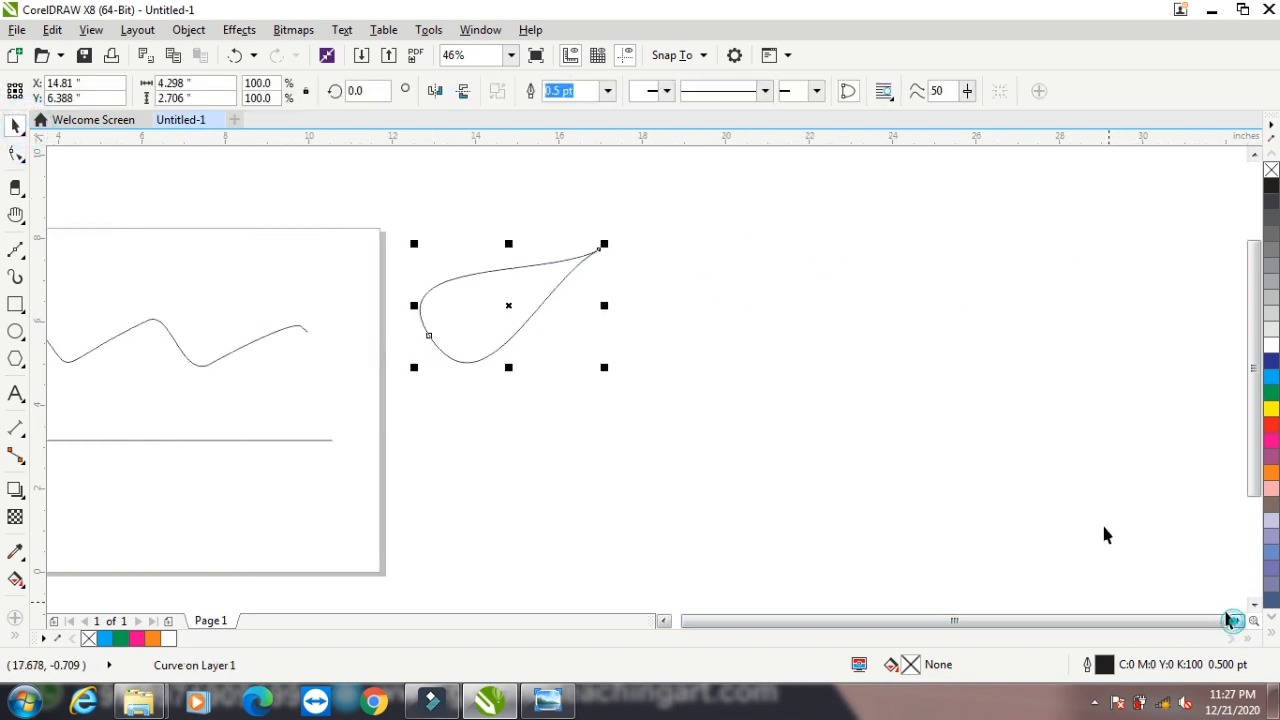
left_click_drag(515, 301, 618, 381)
left_click(690, 356)
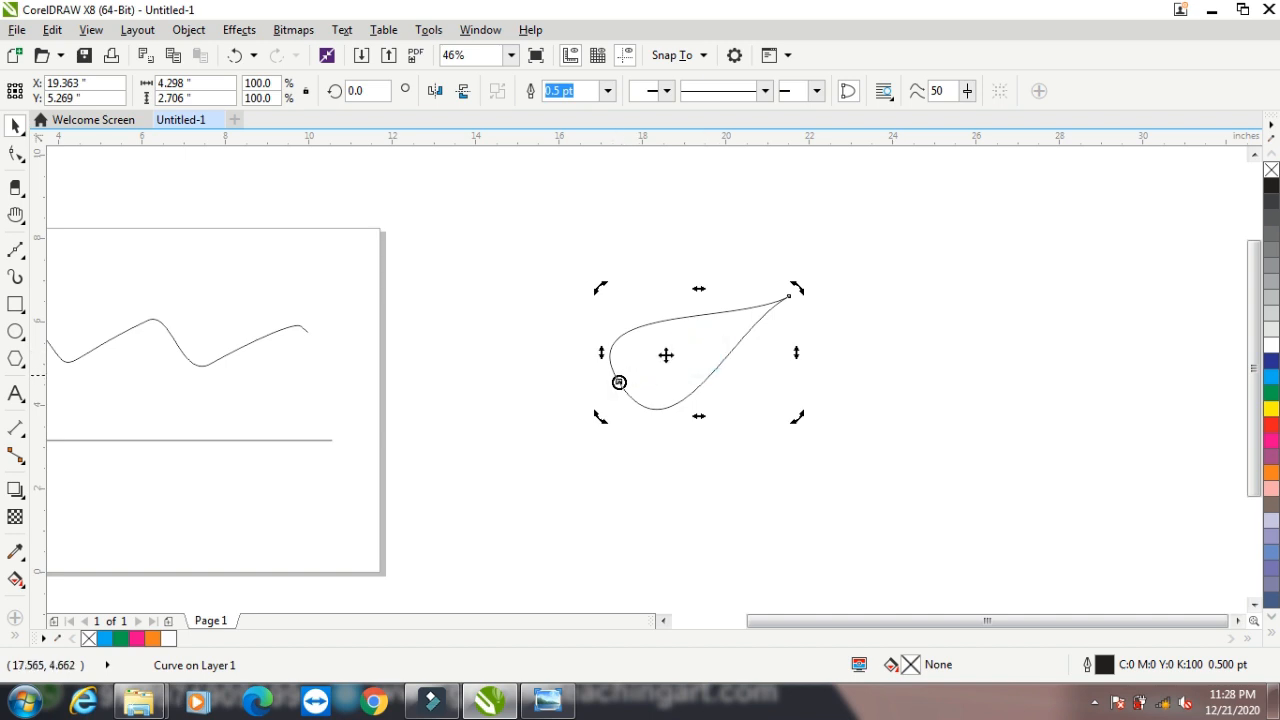
- Rotate a copy of the teardrop slightly around its lower-left node and repeat the duplication until the copies form a full circular pattern
left_click_drag(799, 285, 820, 323)
key("ctrl+r")
key("ctrl+r")
key("ctrl+r")
key("ctrl+r")
key("ctrl+r")
key("ctrl+r")
key("ctrl+r")
key("ctrl+r")
key("ctrl+r")
key("ctrl+r")
key("ctrl+r")
key("ctrl+r")
key("ctrl+r")
key("ctrl+r")
key("ctrl+r")
key("ctrl+r")
key("ctrl+r")
key("ctrl+r")
key("ctrl+r")
key("ctrl+r")
key("ctrl+r")
key("ctrl+r")
key("ctrl+r")
key("ctrl+r")
key("ctrl+r")
key("ctrl+r")
key("ctrl+r")
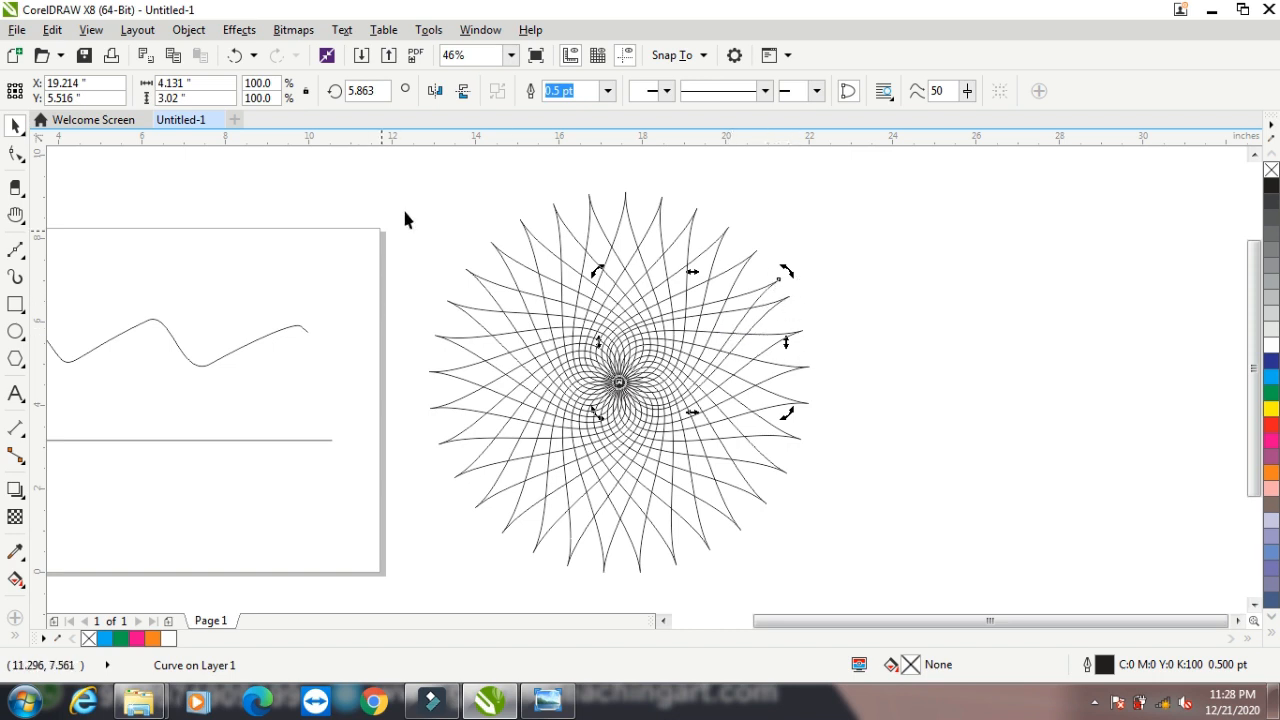
- Select all the teardrop copies of the circular pattern and delete them
left_click_drag(407, 170, 899, 586)
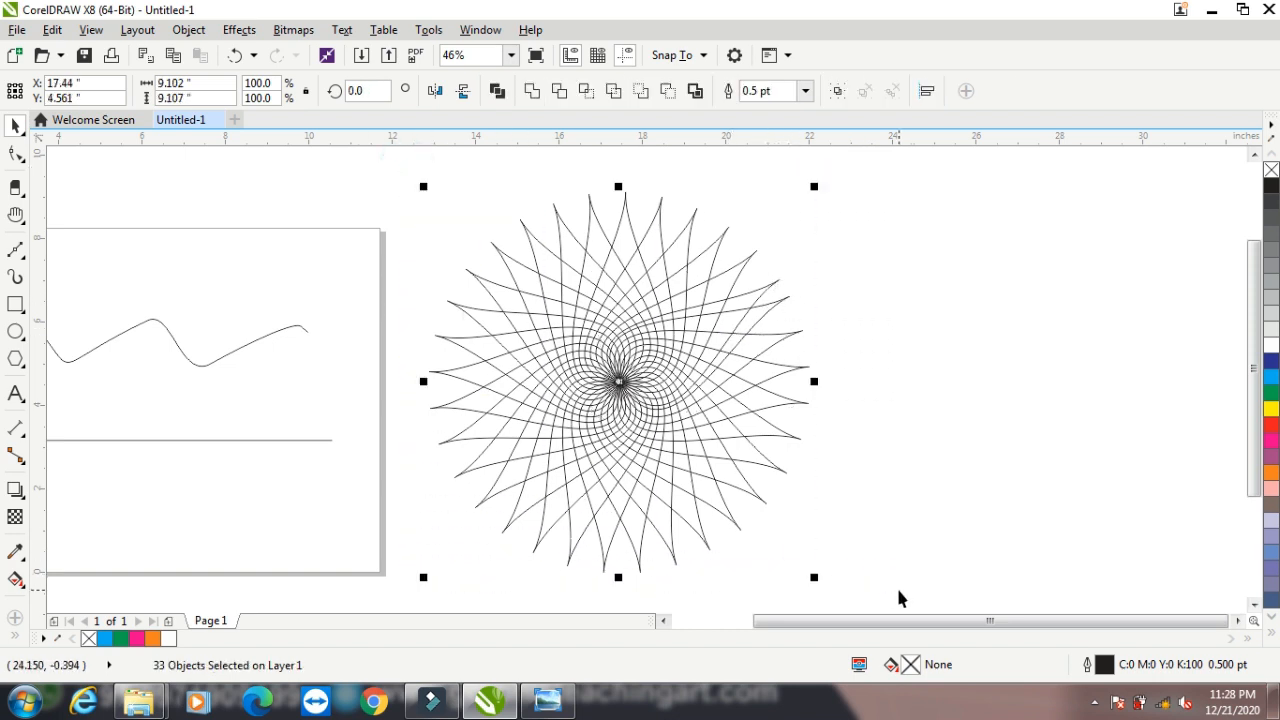
key("Delete")
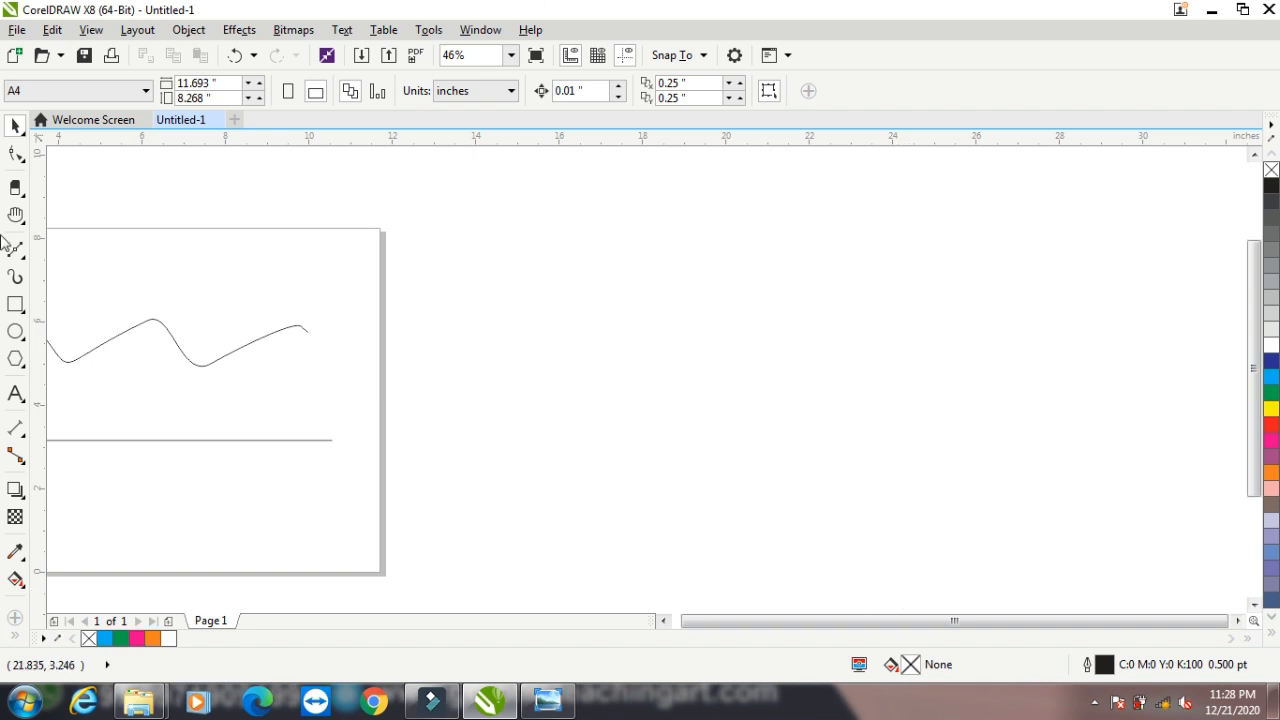
- Draw a closed eight-sided shape about 7.6 by 7 inches beside the page with the Pen tool and delete it
left_click(12, 252)
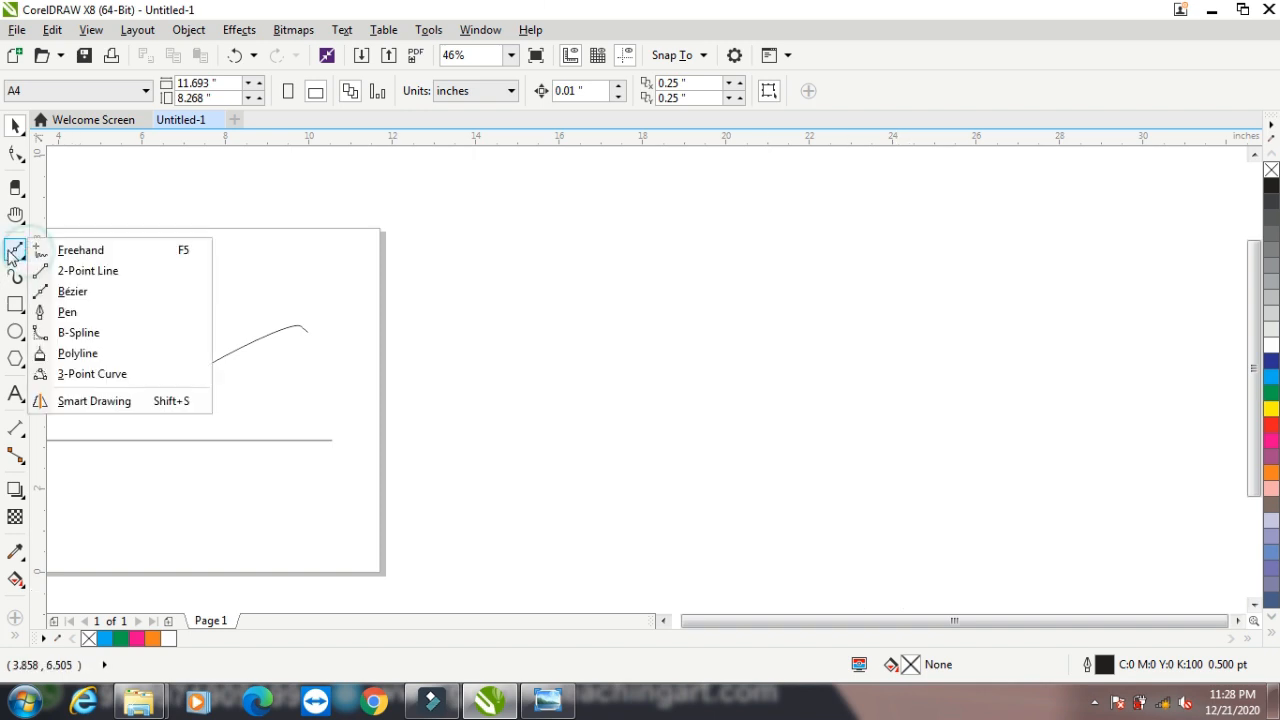
left_click(67, 311)
left_click(436, 354)
left_click(479, 253)
left_click(558, 317)
left_click(628, 240)
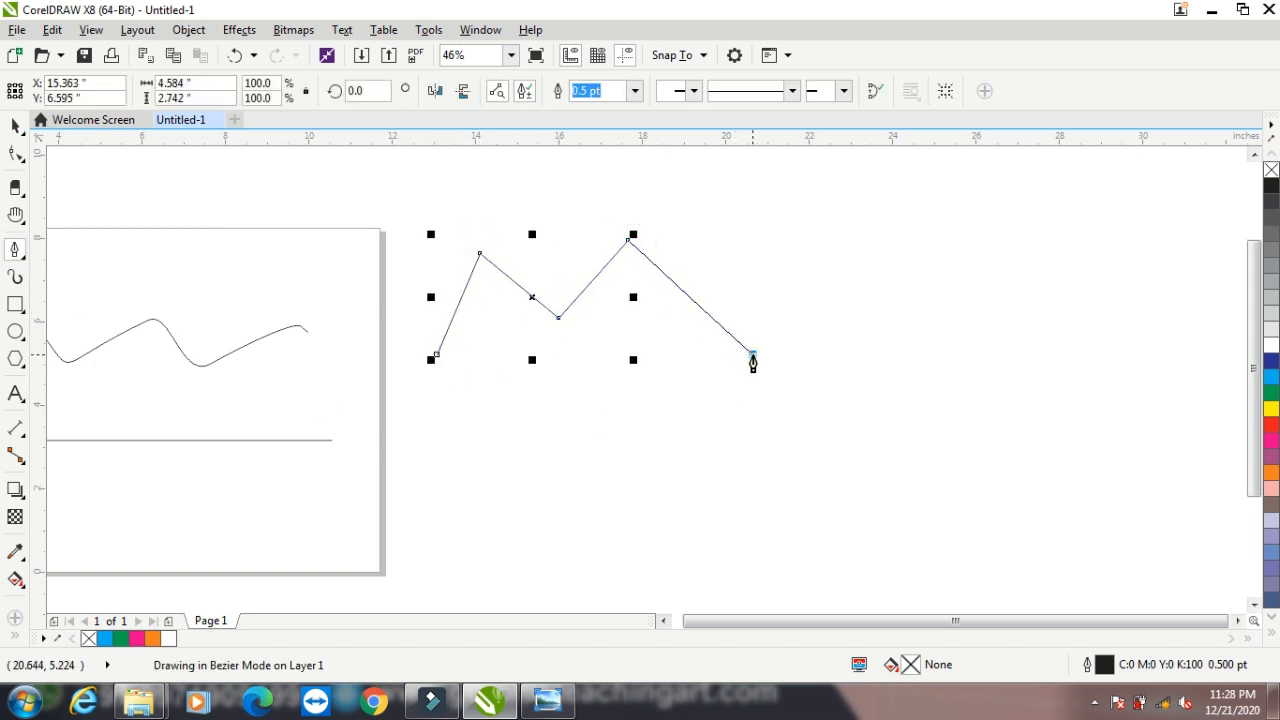
left_click(752, 354)
left_click(686, 503)
left_click(569, 530)
left_click(511, 393)
left_click(437, 356)
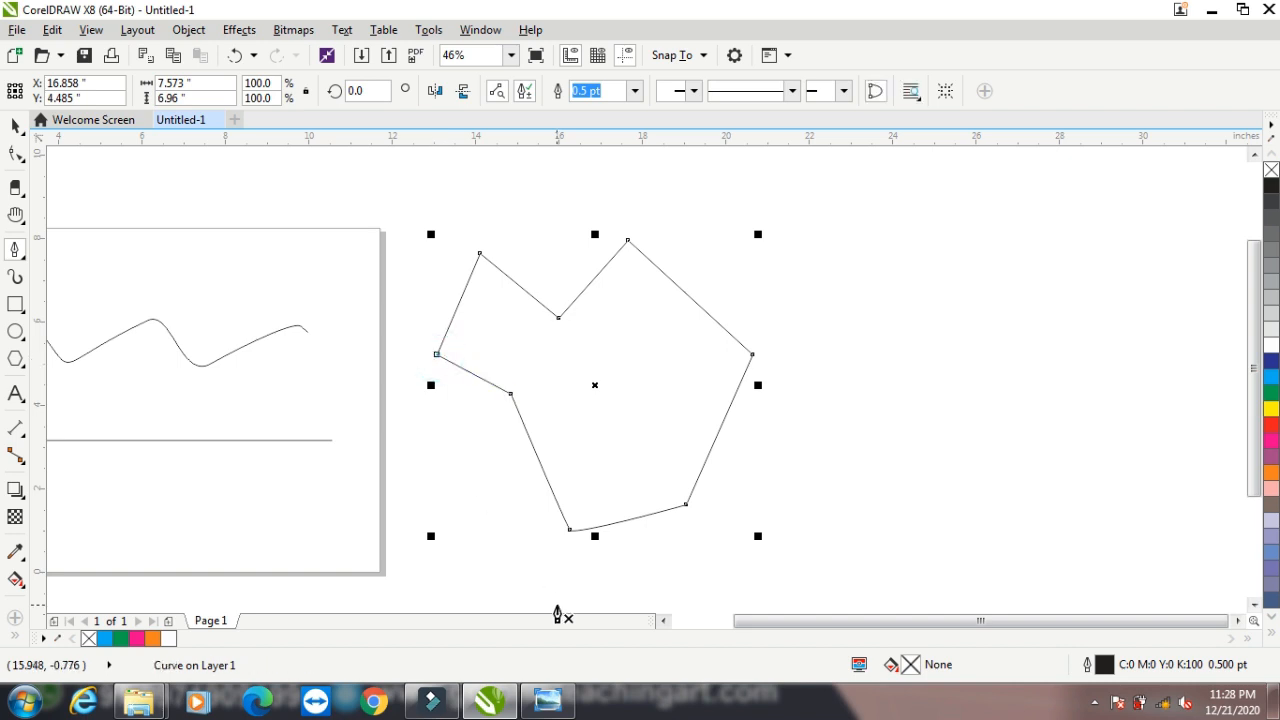
key("Delete")
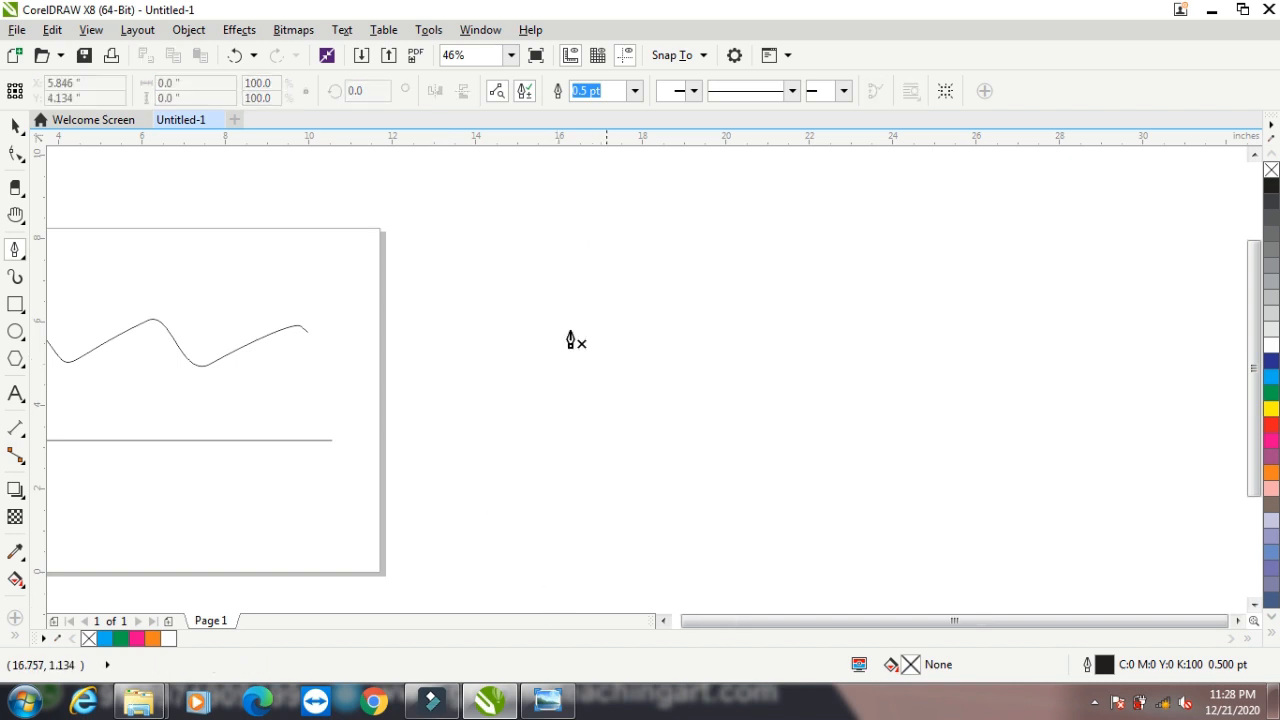
- Draw a closed two-node slanted line beside the page with the Pen tool and bow one of its segments downward as a curve
left_click(660, 287)
left_click(421, 367)
left_click(16, 156)
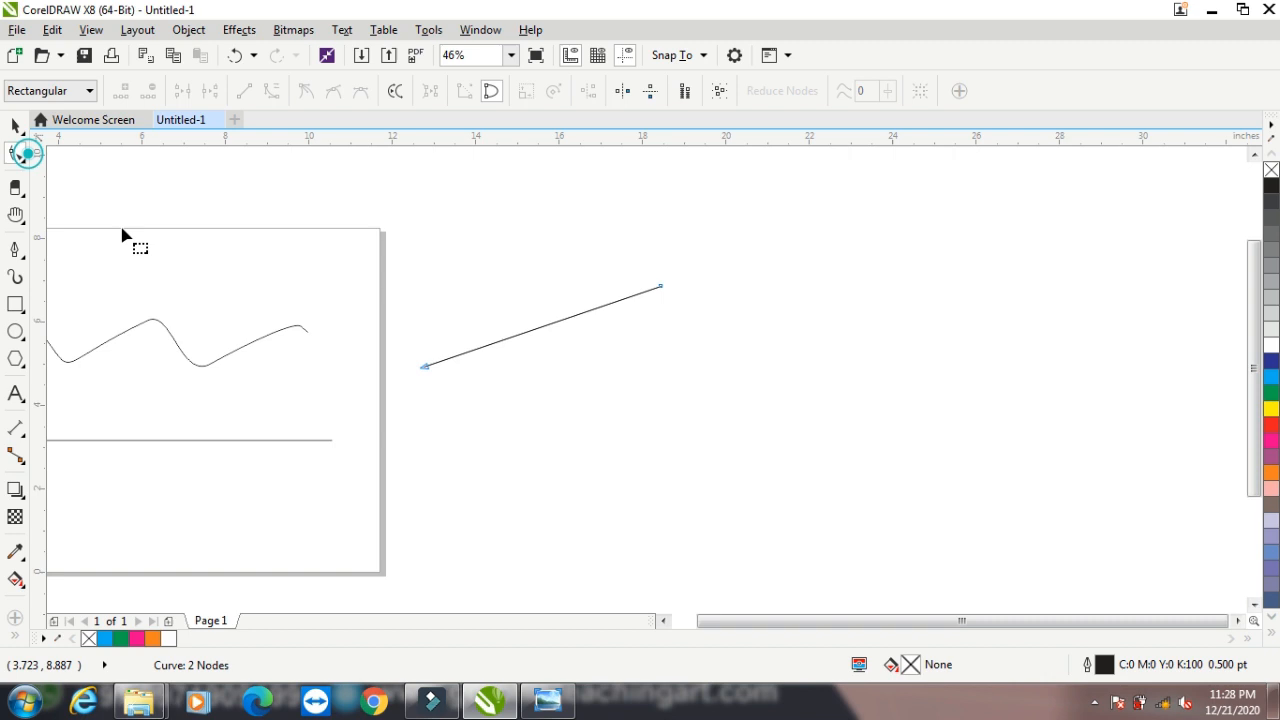
right_click(492, 345)
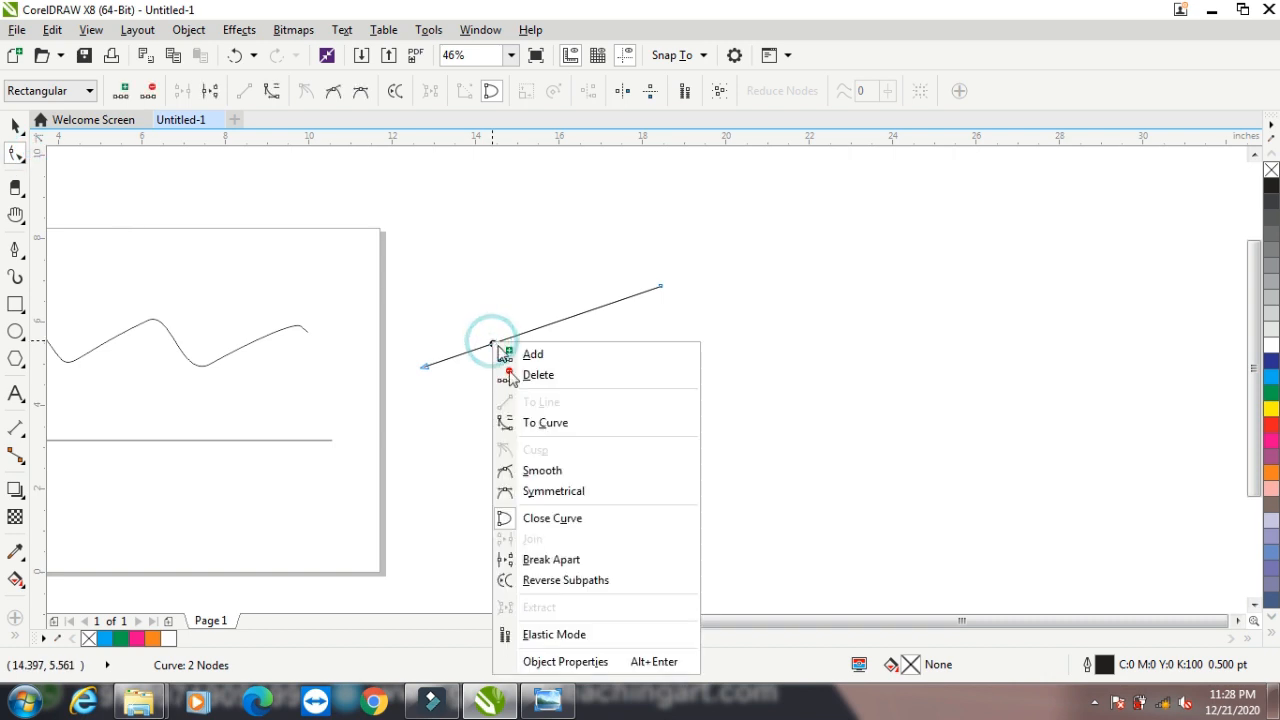
left_click(540, 422)
left_click_drag(503, 344, 545, 431)
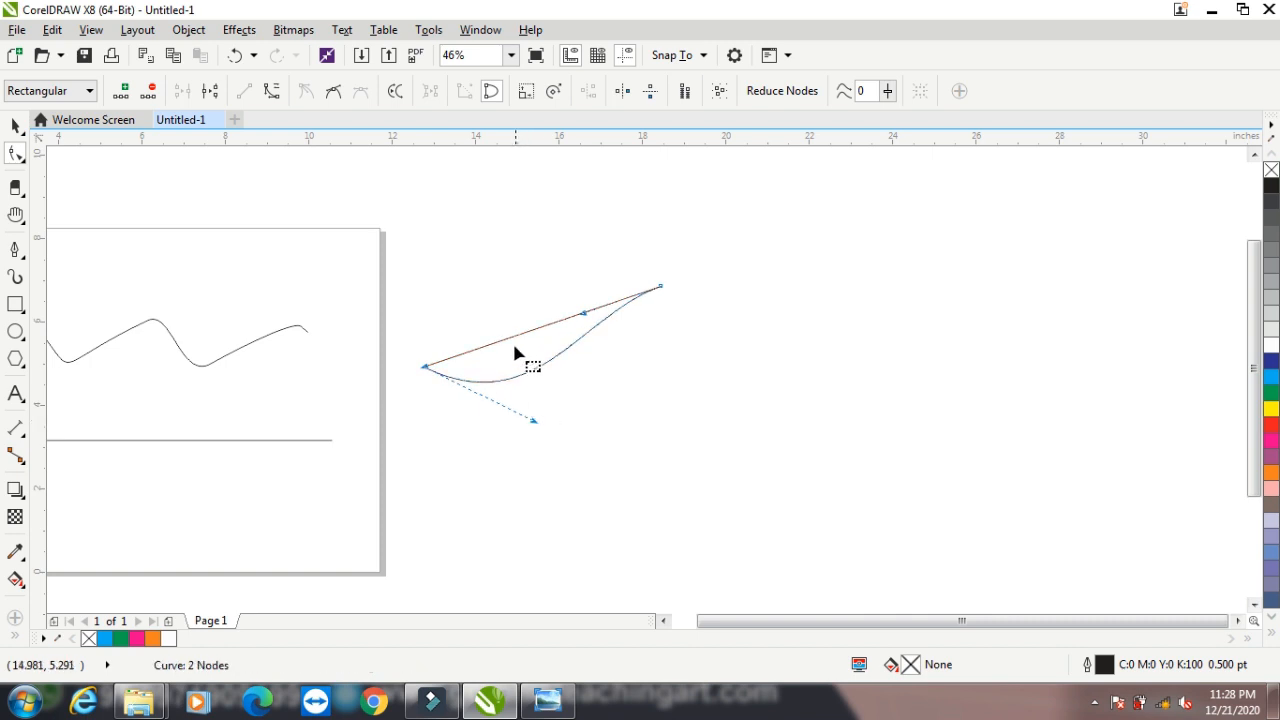
- Convert the upper straight segment to a curve and bend both segments into a thin S-shaped leaf about 5.7 by 2.3 inches
right_click(510, 339)
left_click(543, 418)
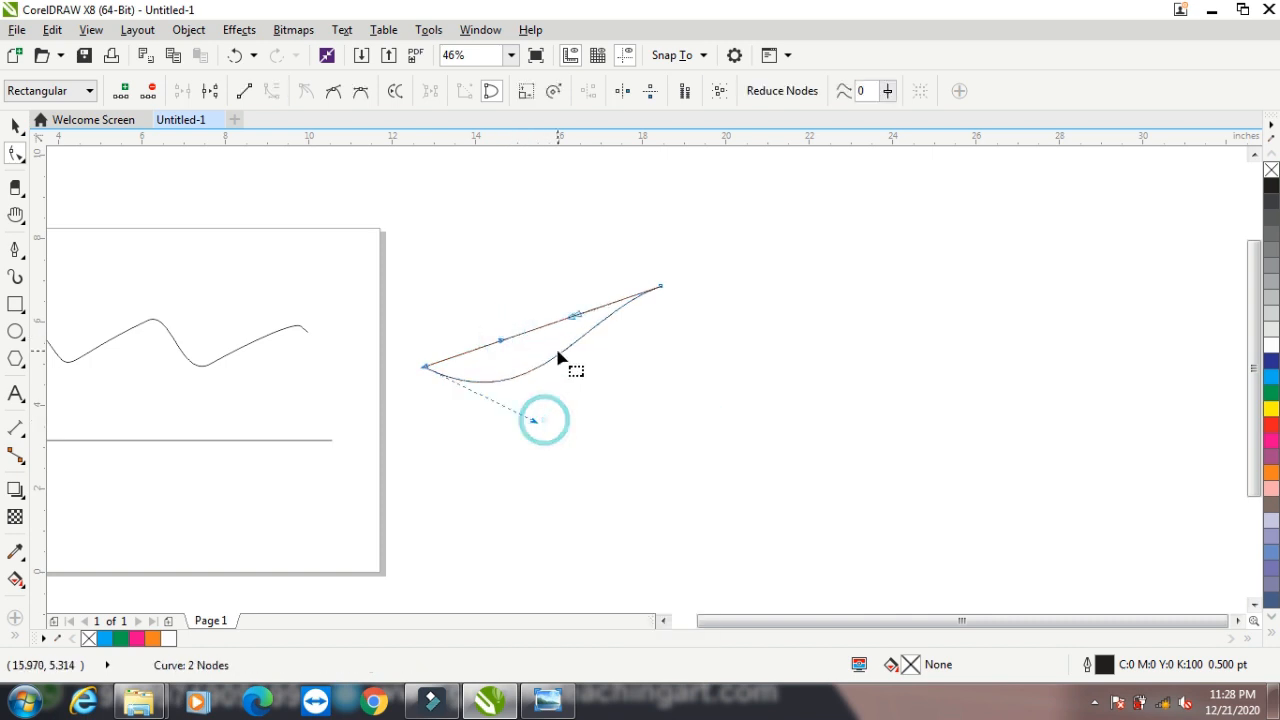
left_click_drag(503, 344, 567, 262)
left_click_drag(585, 316, 571, 252)
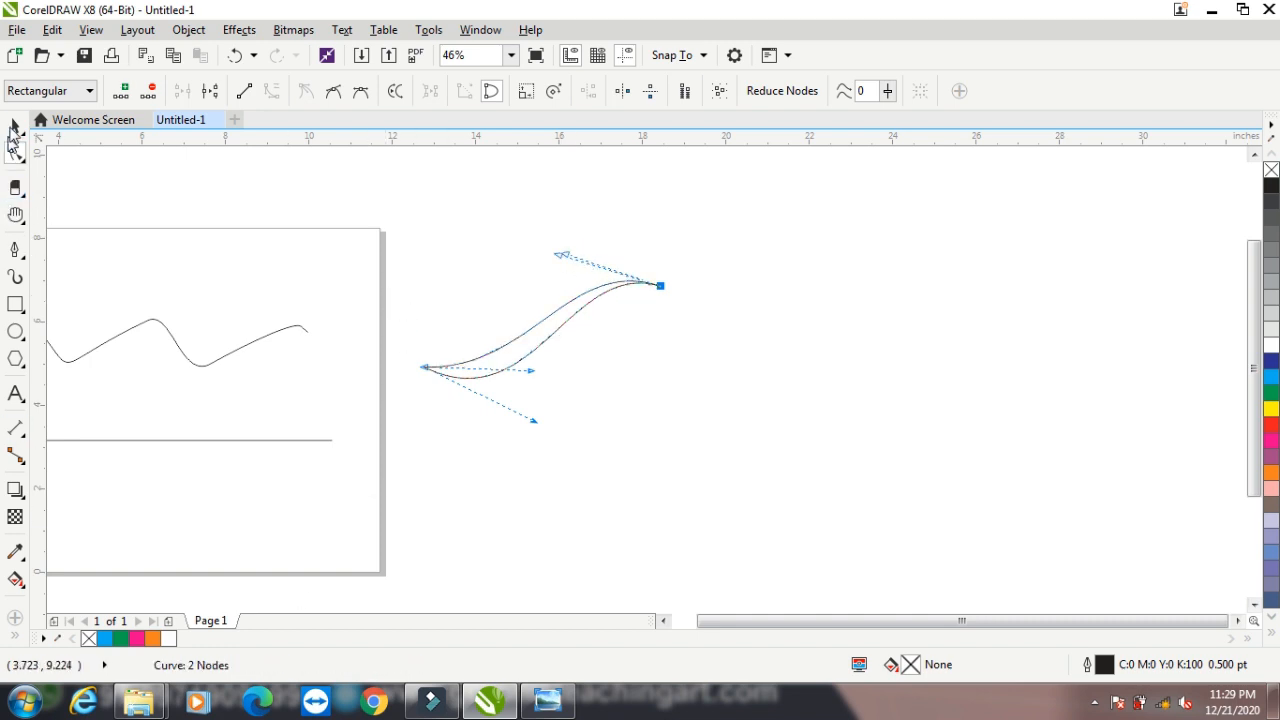
- Move the S-shaped leaf farther from the page and switch it to rotation mode
left_click(13, 127)
left_click_drag(545, 328, 662, 316)
left_click(665, 317)
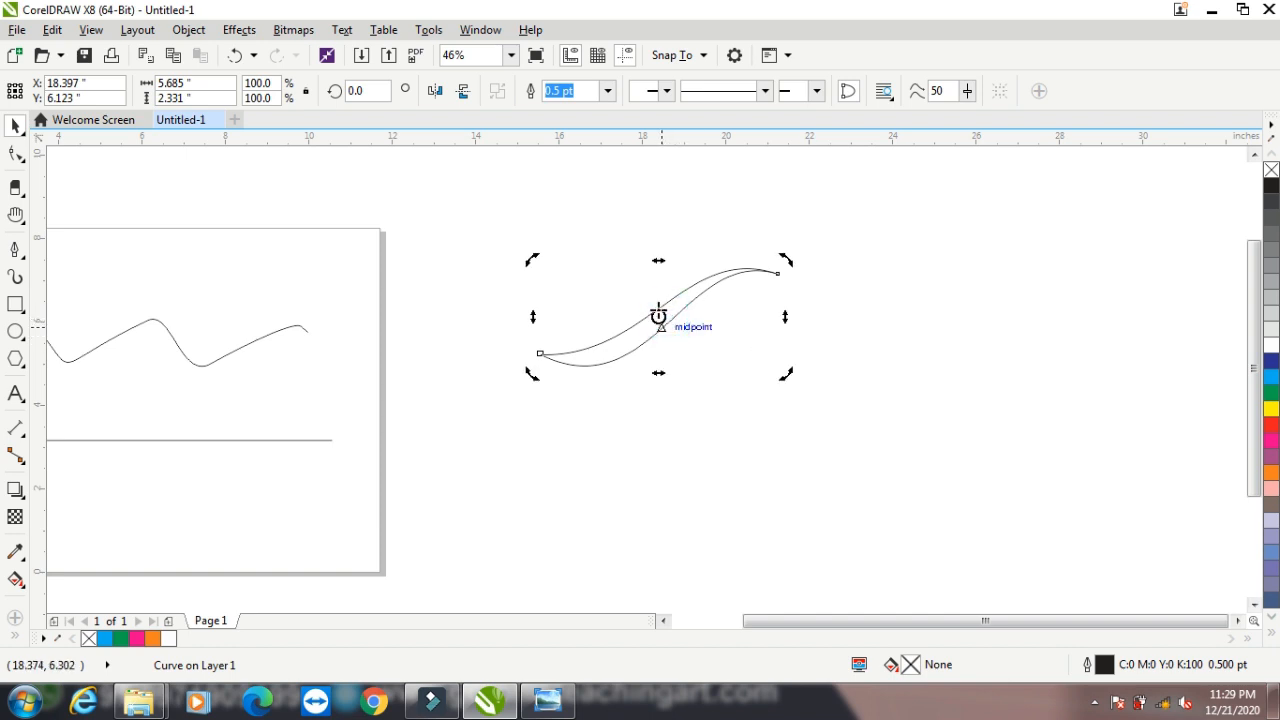
- Rotate a copy of the S-shaped leaf around its left node and repeat the duplication until the copies form a full swirl
left_click_drag(787, 258, 807, 313)
key("ctrl+r")
key("ctrl+r")
key("ctrl+r")
key("ctrl+r")
key("ctrl+r")
key("ctrl+r")
key("ctrl+r")
key("ctrl+r")
key("ctrl+r")
key("ctrl+r")
key("ctrl+r")
key("ctrl+r")
key("ctrl+r")
key("ctrl+r")
key("ctrl+r")
key("ctrl+r")
key("ctrl+r")
key("ctrl+r")
key("ctrl+r")
key("ctrl+r")
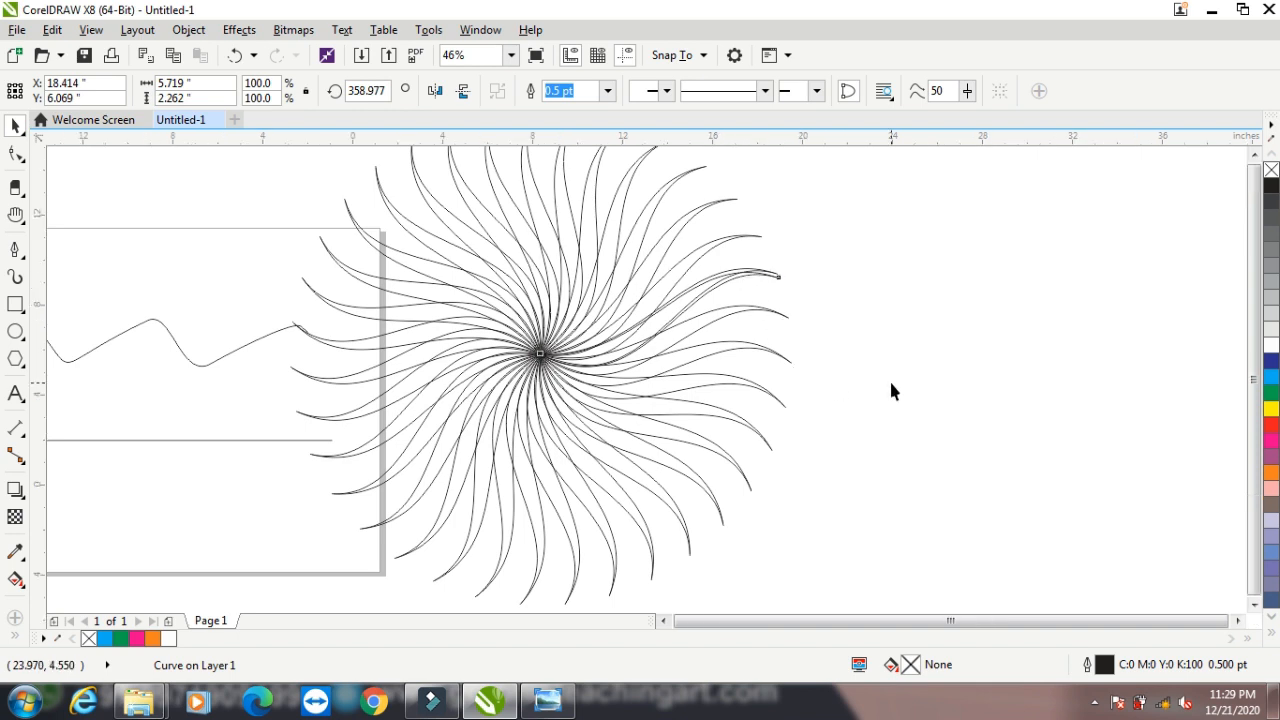
- Delete the swirl, the wavy curve and the straight line together so the drawing area is empty
scroll(889, 379, "down", 2)
left_click_drag(930, 217, 251, 573)
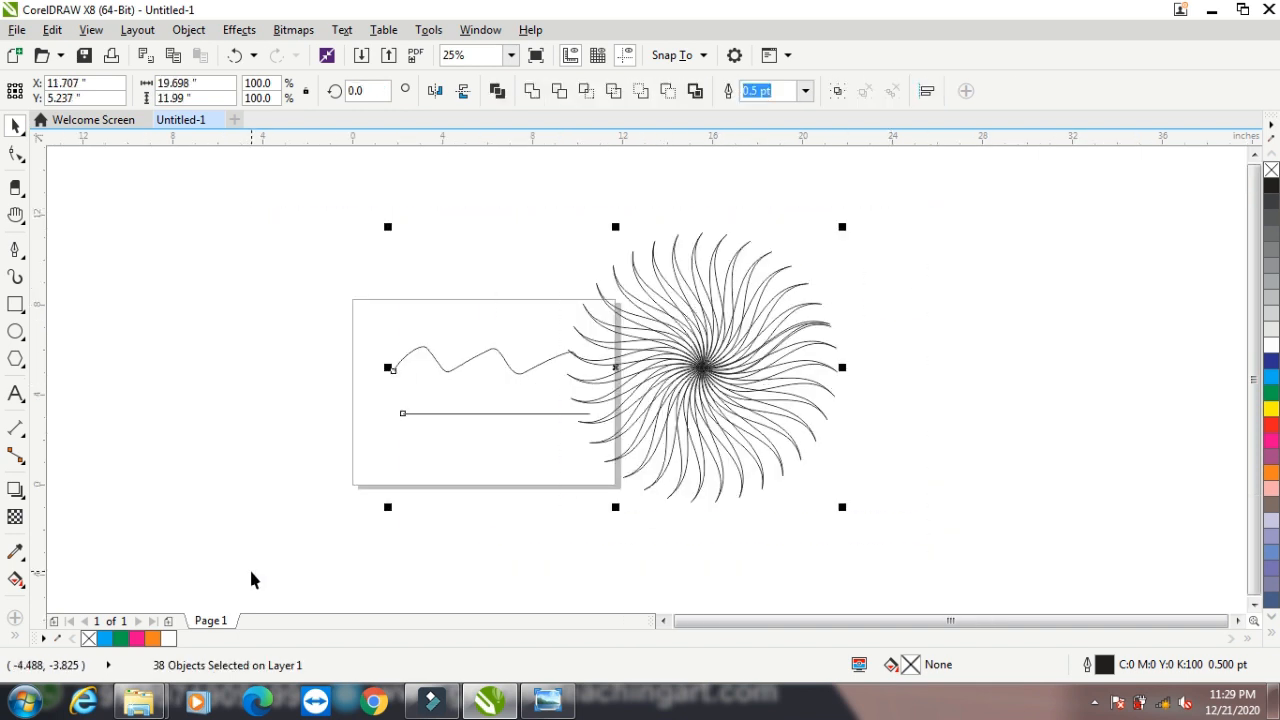
key("Delete")
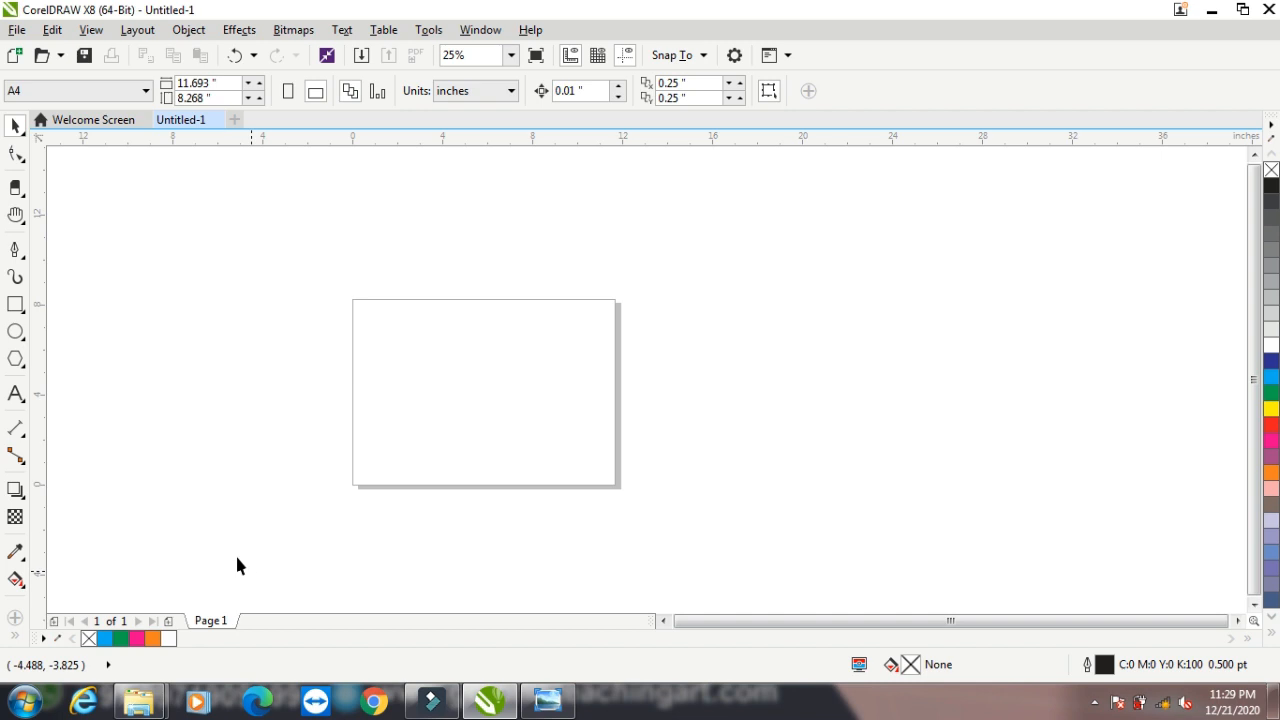
- Draw a closed, rounded L-shaped blob with eight B-Spline control points inside the page, about 5.1 by 4.3 inches
left_click(22, 258)
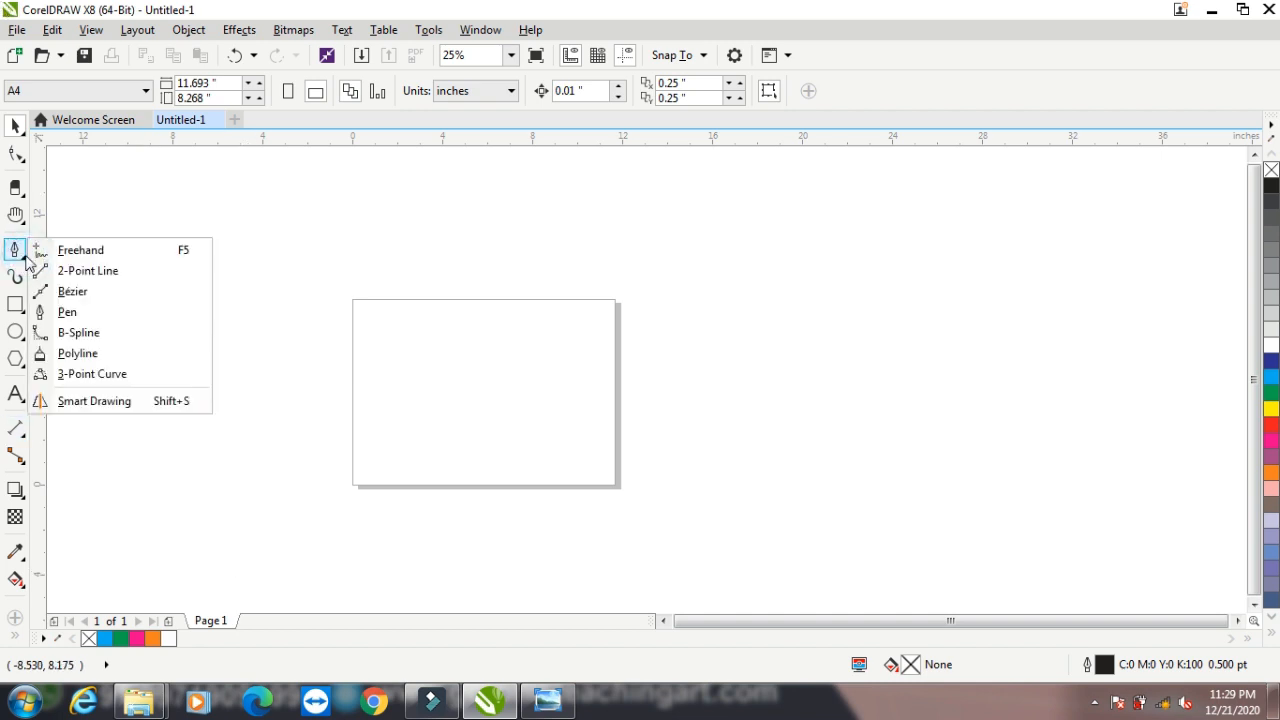
left_click(70, 331)
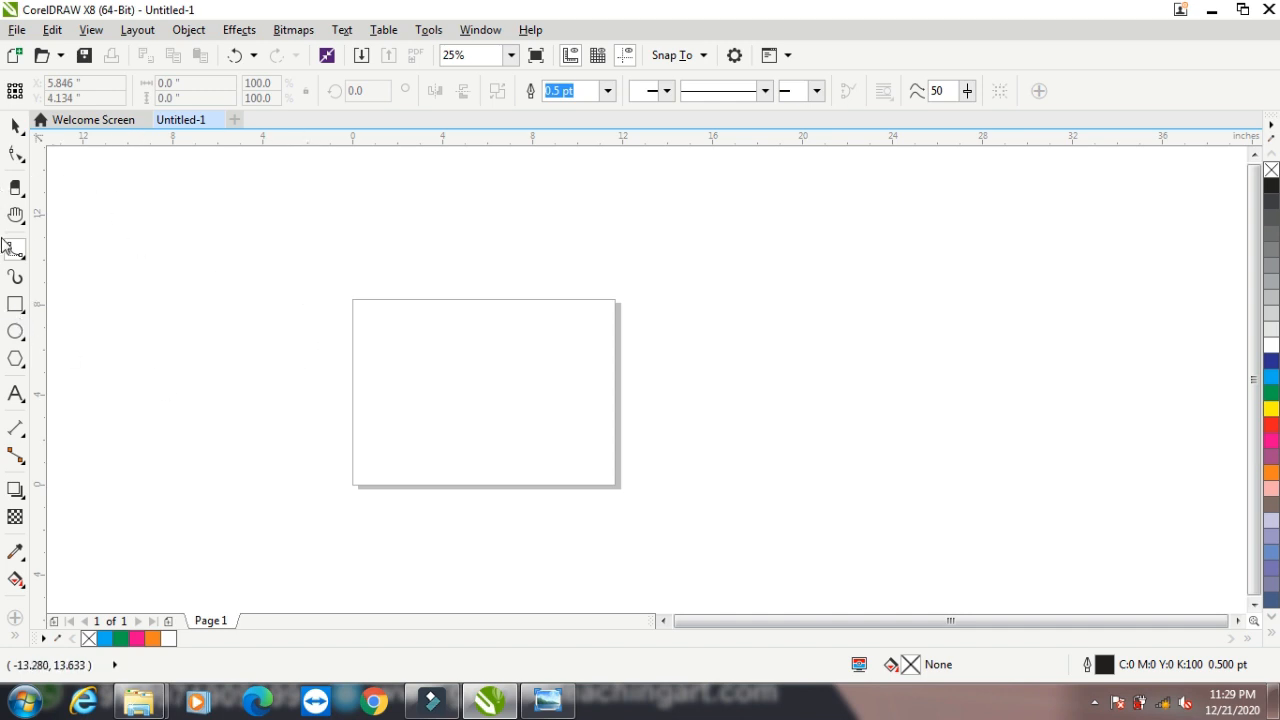
left_click(14, 130)
key("z")
left_click_drag(317, 289, 665, 503)
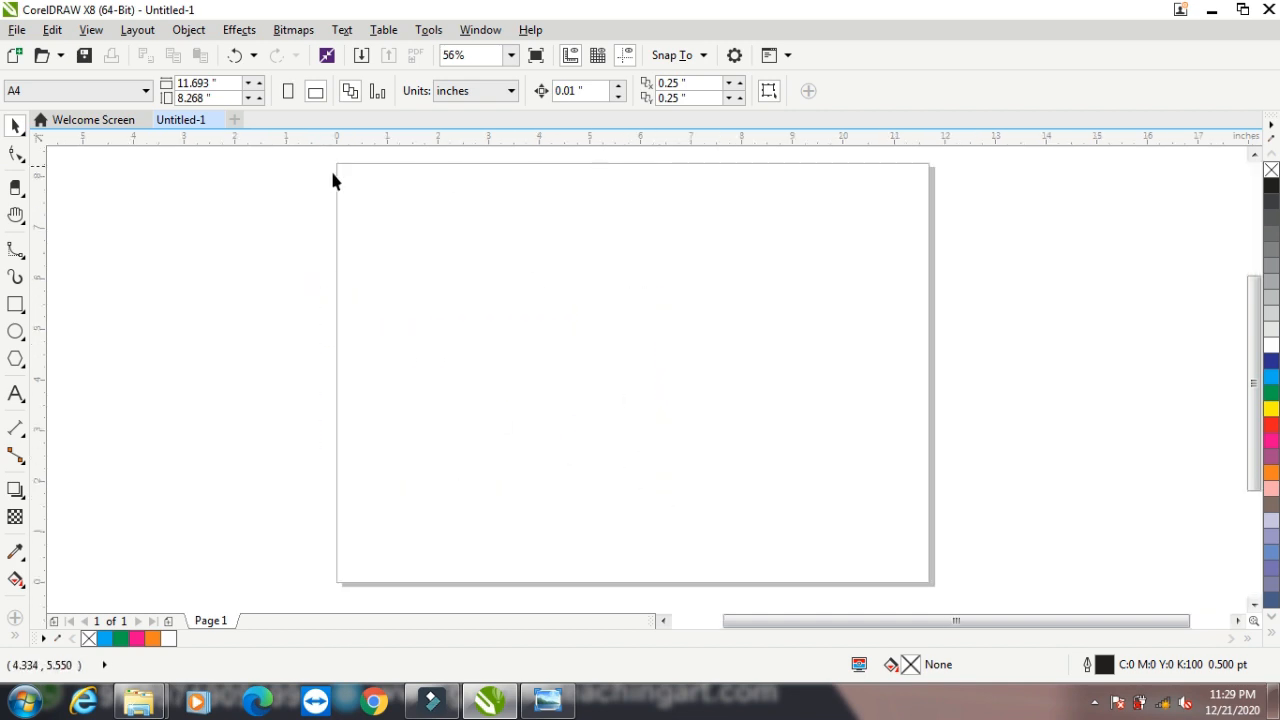
left_click(16, 254)
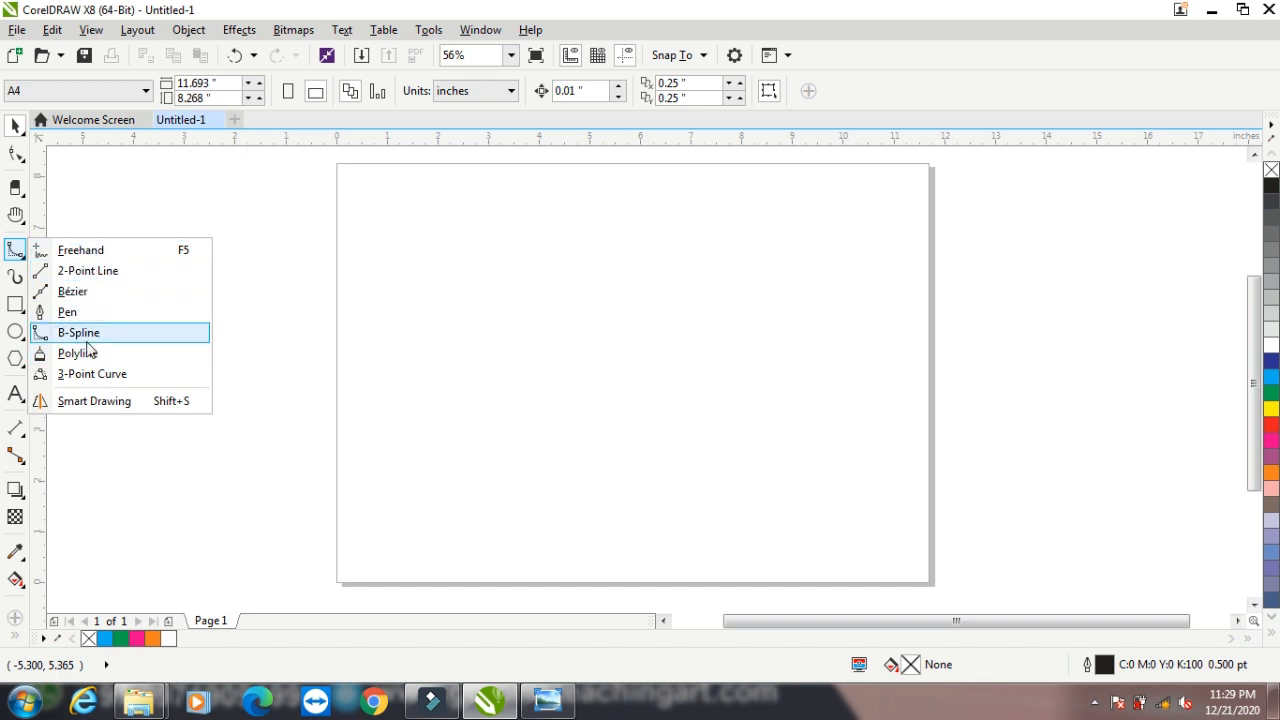
left_click(84, 334)
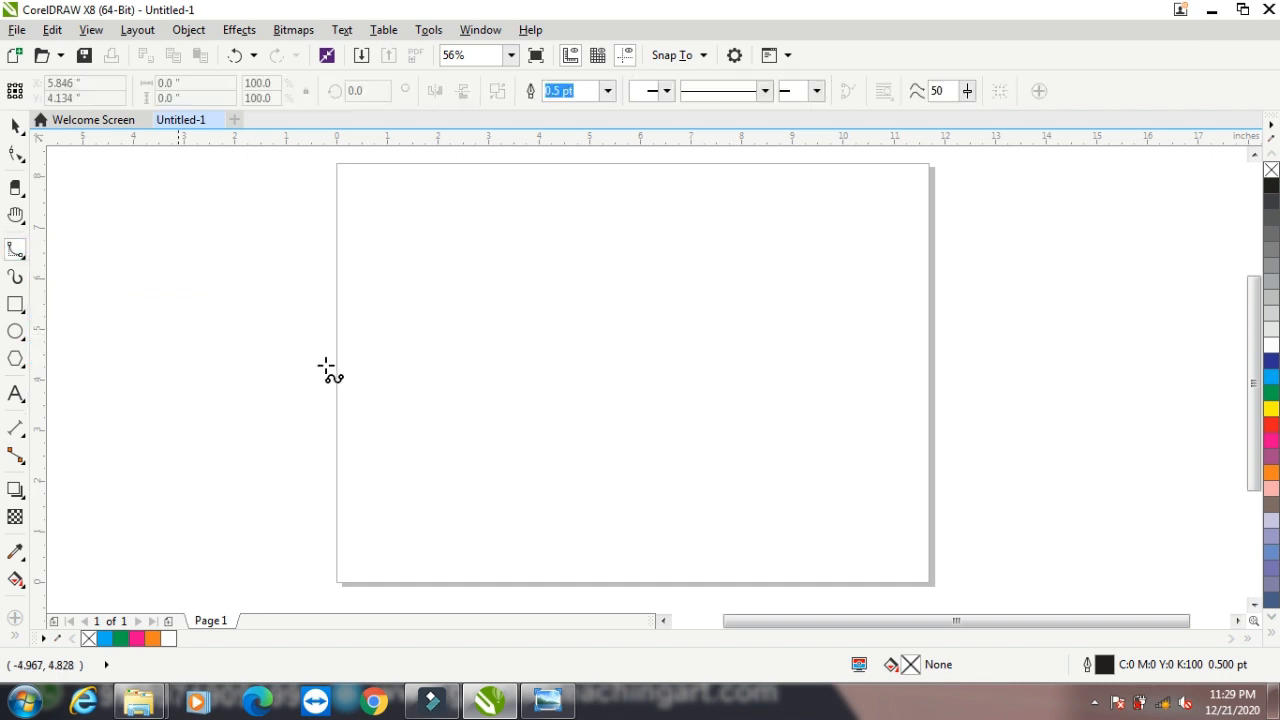
left_click(428, 280)
left_click(464, 468)
left_click(599, 419)
left_click(524, 318)
left_click(716, 339)
left_click(696, 255)
left_click(632, 262)
left_click(477, 202)
left_click(430, 276)
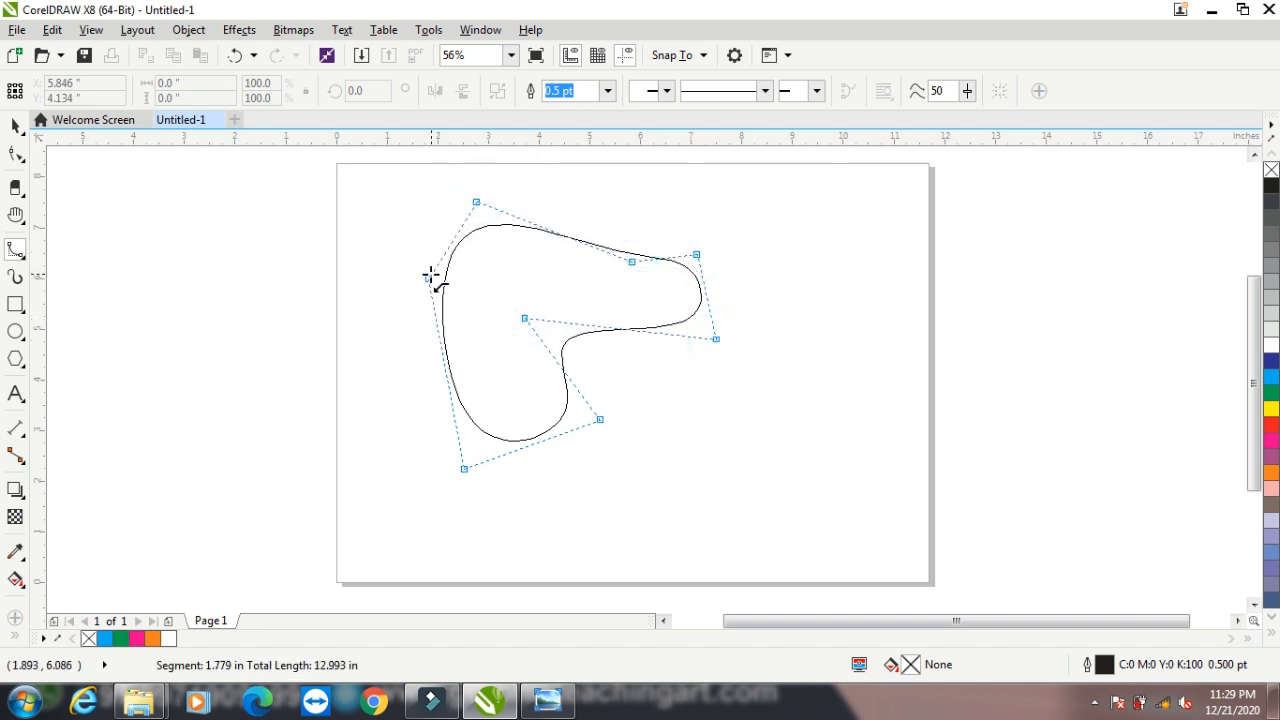
left_click(428, 277)
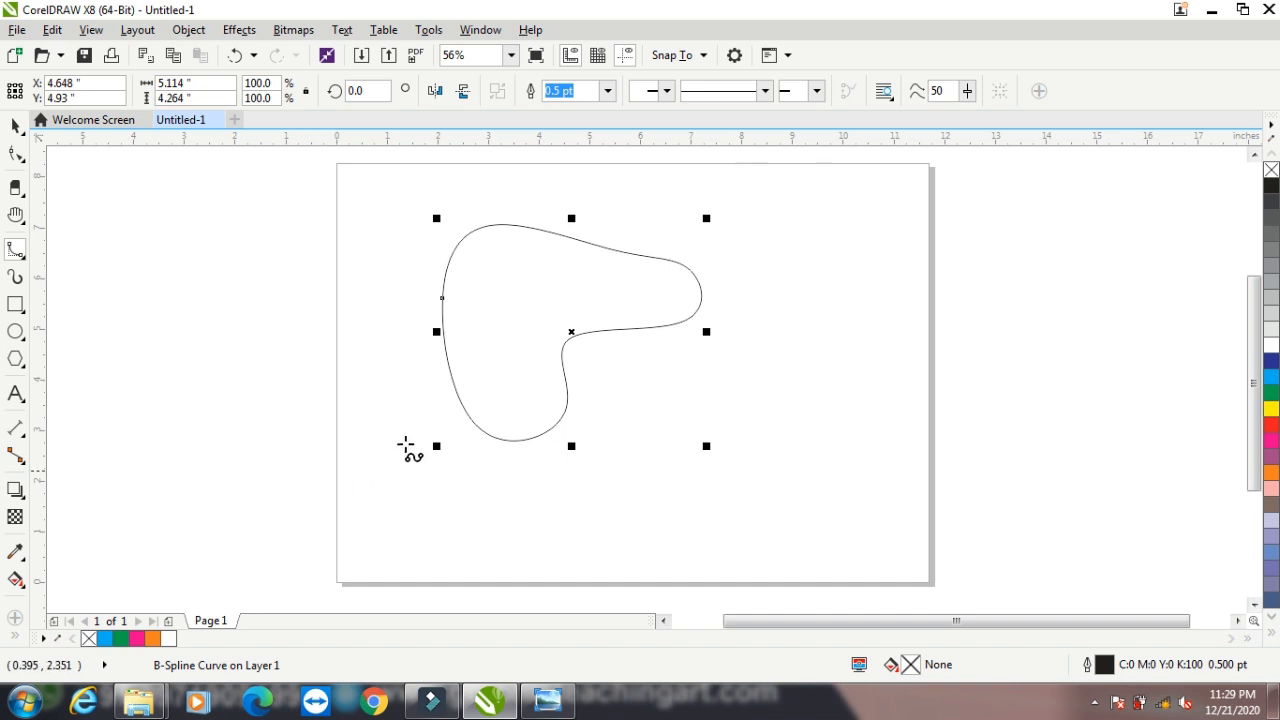
- Draw a closed four-sided Polyline shape about 3.2 by 5.3 inches to the right of the rounded blob
left_click(16, 258)
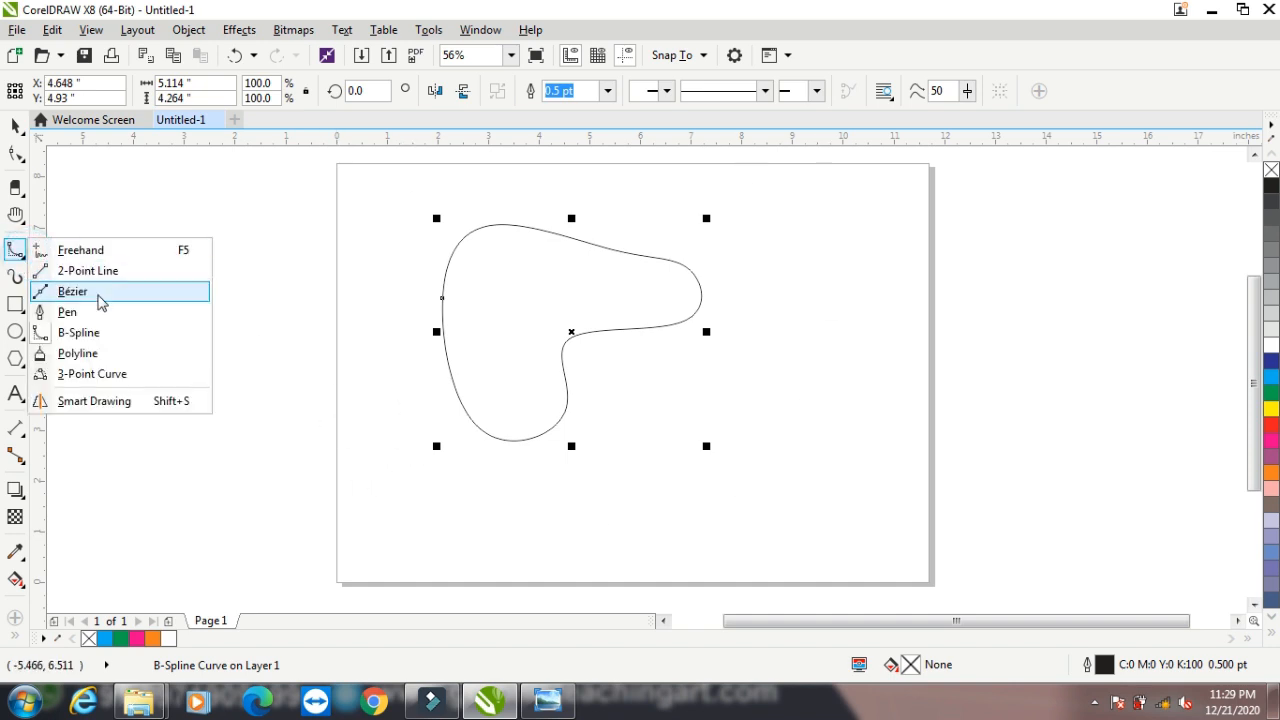
left_click(137, 400)
left_click(800, 264)
left_click(828, 470)
left_click(668, 534)
left_click(745, 353)
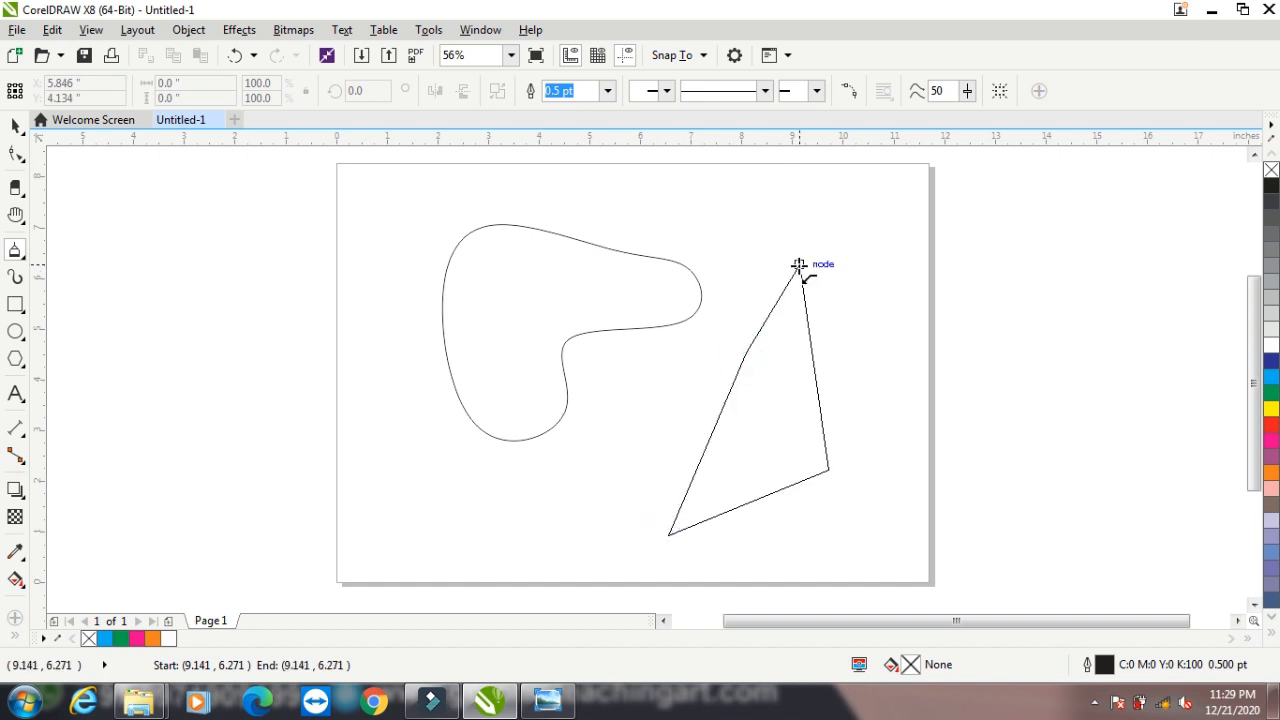
left_click(800, 264)
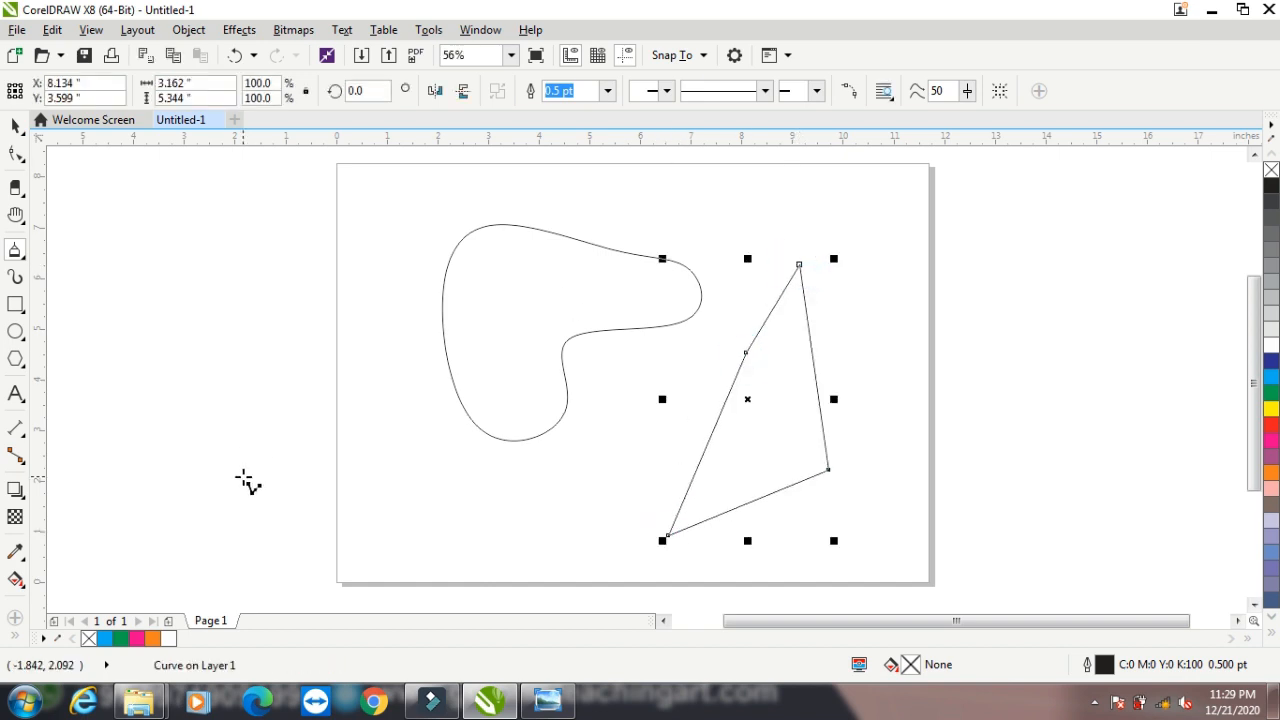
- Draw a 3-Point Curve to the left of the page, bowed outward away from it, about 3.3 by 5.2 inches
left_click(13, 252)
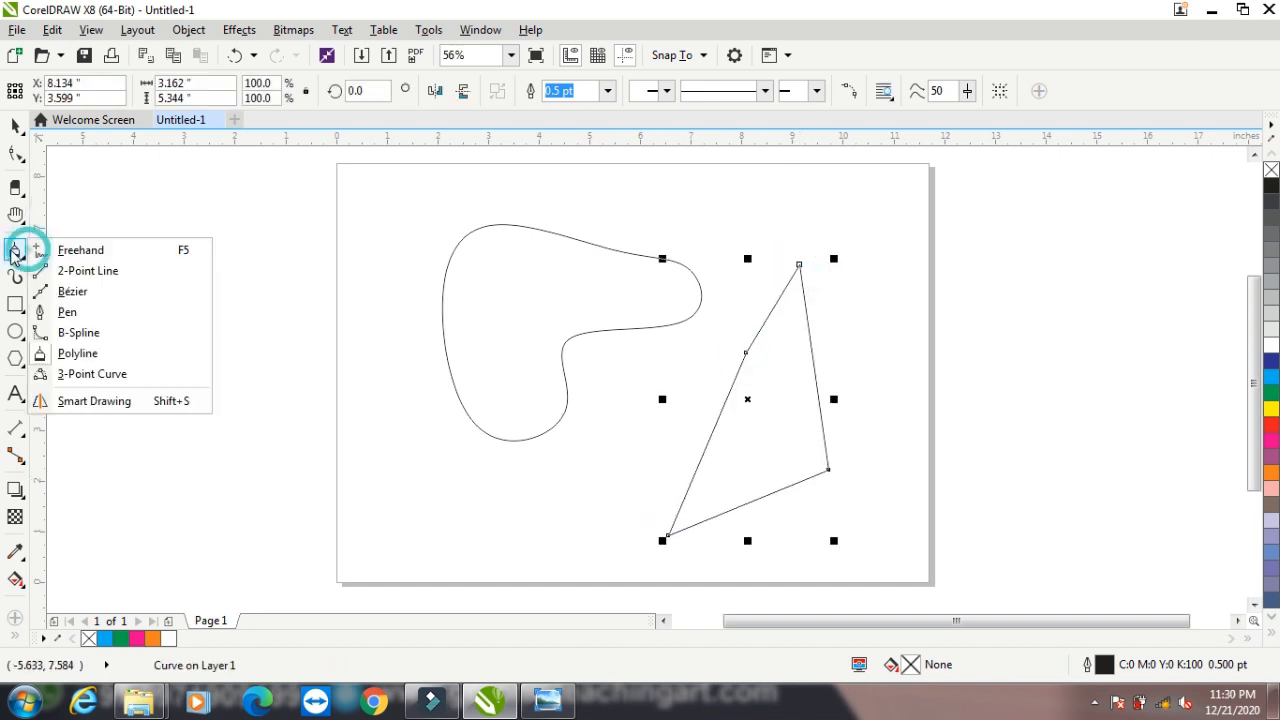
left_click(74, 384)
left_click_drag(210, 220, 317, 485)
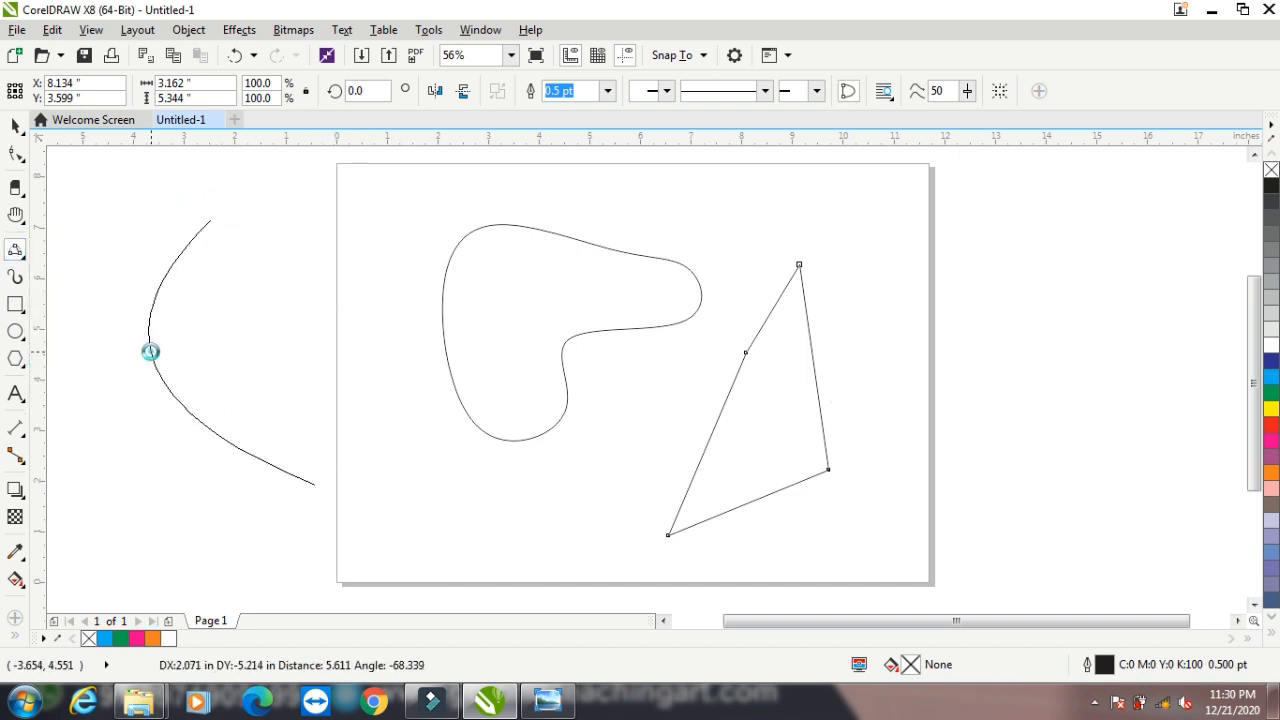
left_click(150, 352)
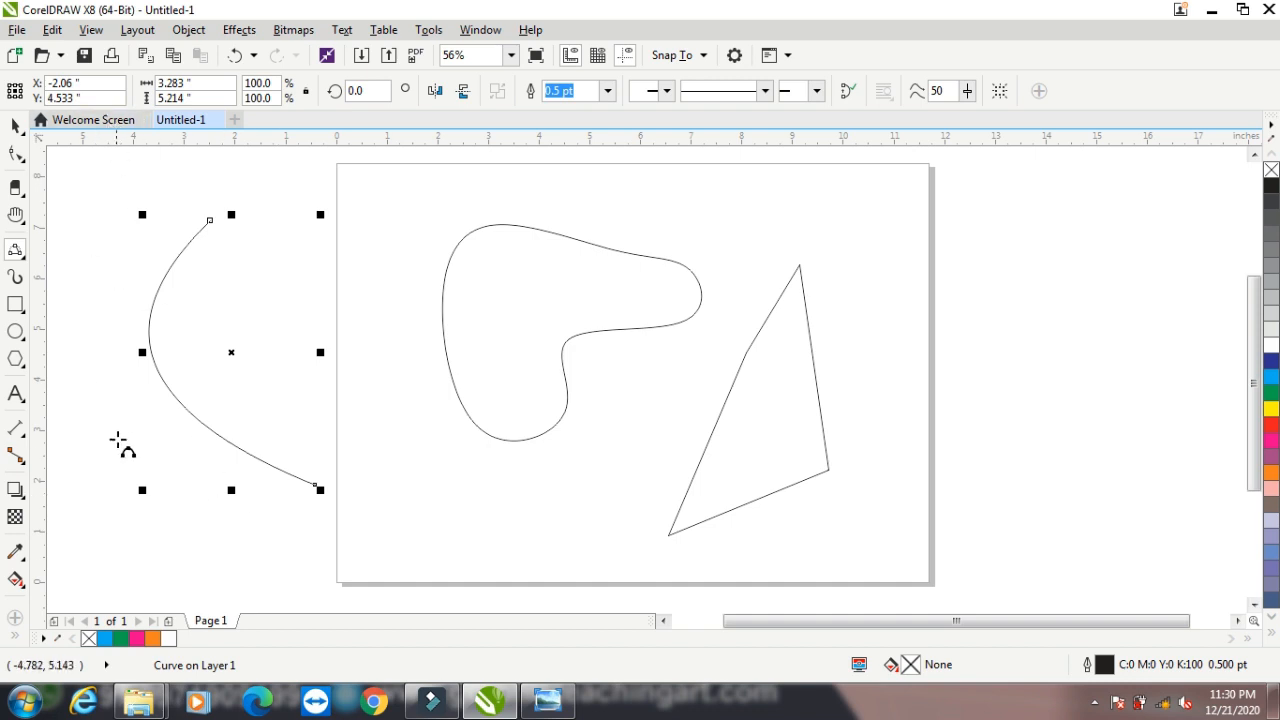
- Draw a wavy open line with Smart Drawing from above the blob across the page's right edge
left_click(18, 252)
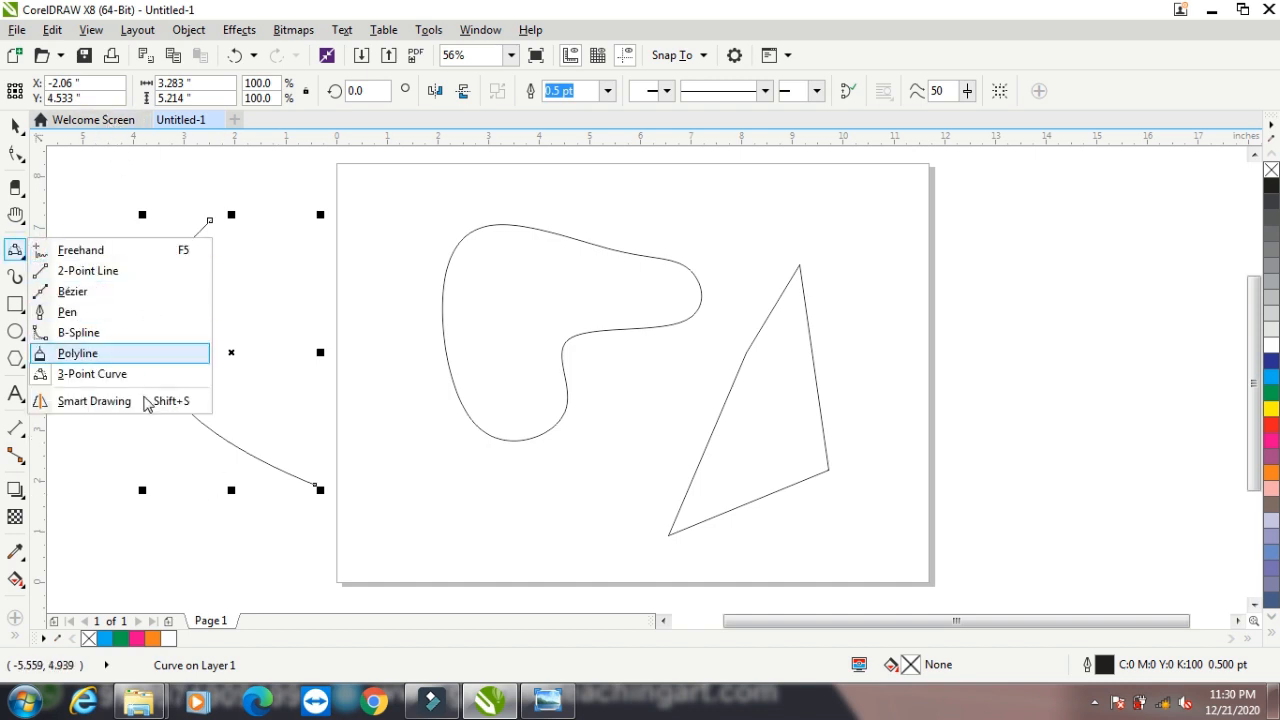
left_click(75, 402)
mouse_move(620, 220)
left_mouse_down()
mouse_move(669, 189)
mouse_move(956, 318)
left_mouse_up()
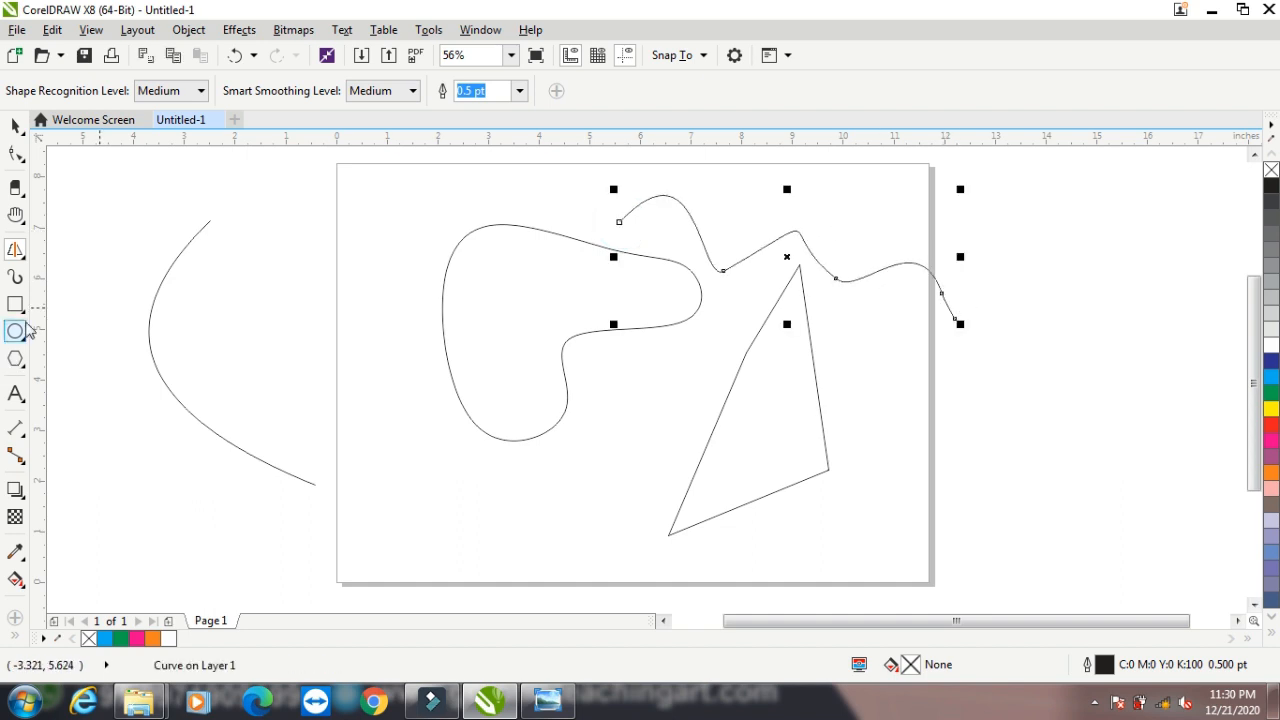
- Delete all four drawn curves together and minimize the program window to show the desktop
left_click(15, 125)
left_click_drag(134, 172, 1002, 543)
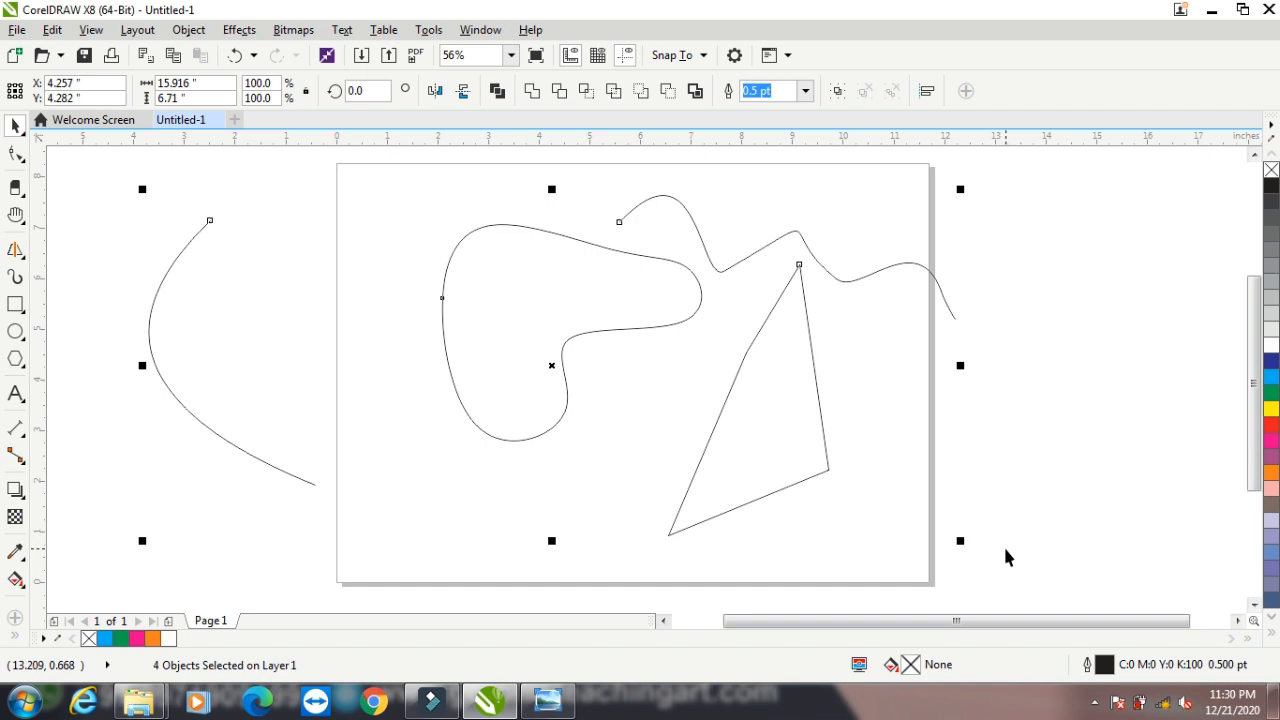
key("Delete")
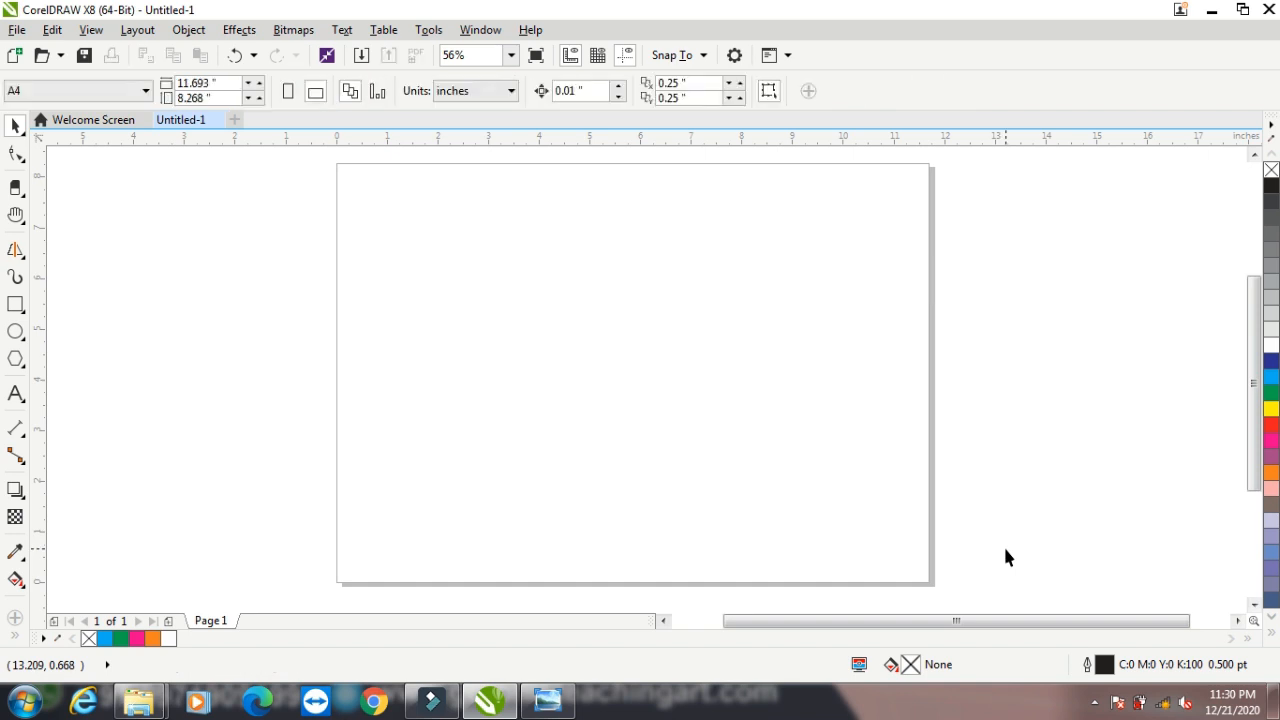
left_click(1212, 12)
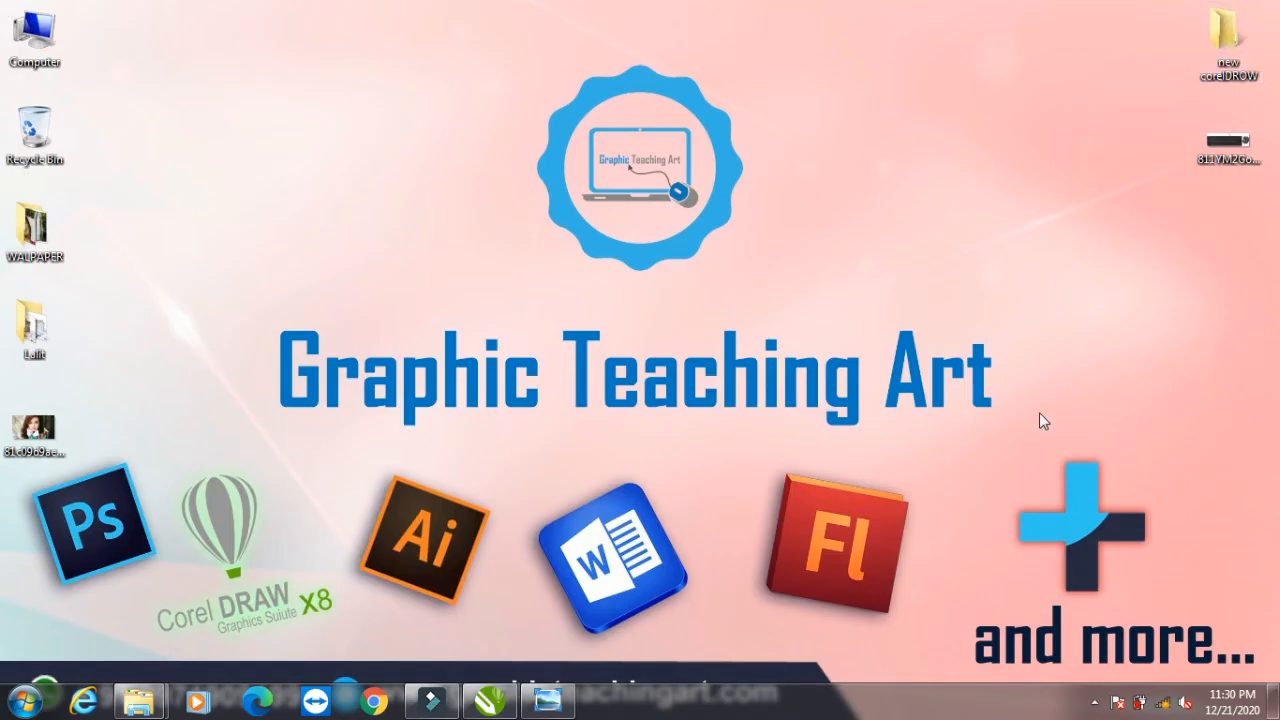